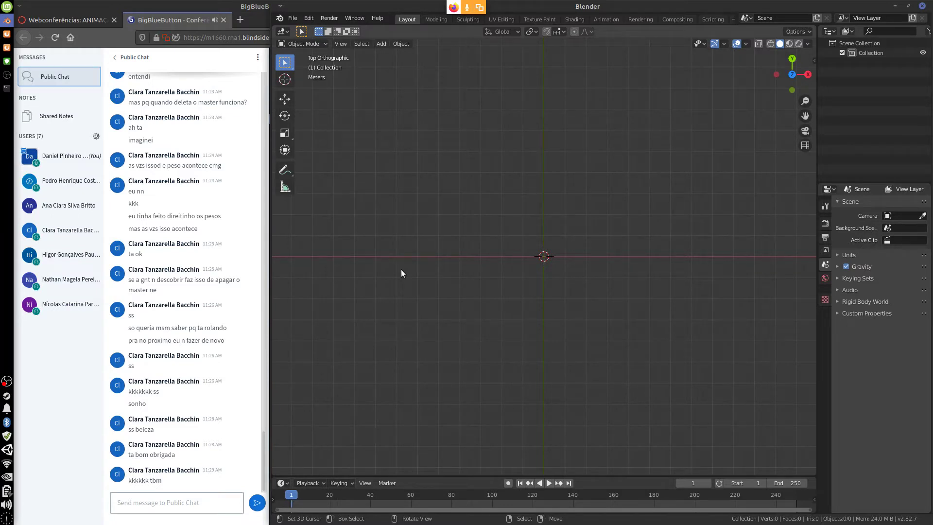
Sketch a quick 7-shaped doodle and circle over the view, then erase it.
left_click_drag(657, 126, 661, 145)
left_click_drag(687, 102, 651, 115)
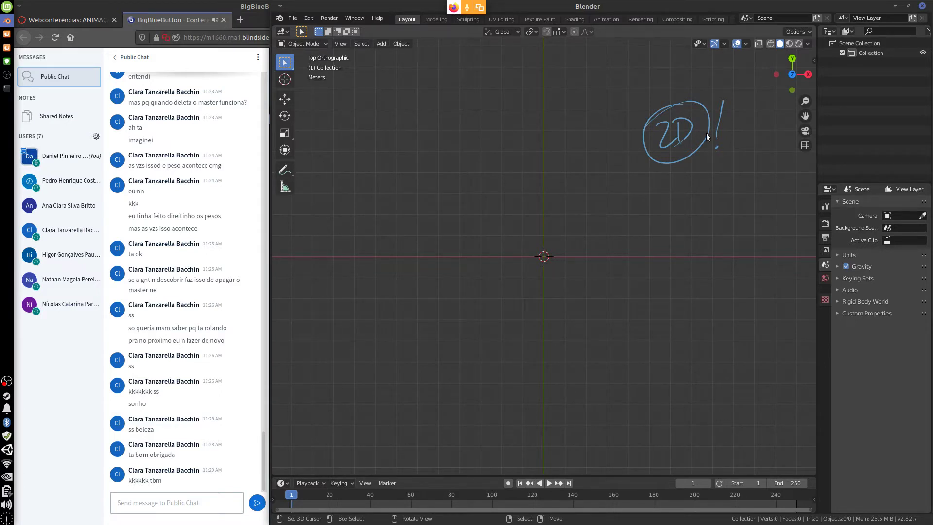
mouse_move(726, 135)
left_mouse_down()
mouse_move(683, 121)
mouse_move(706, 120)
left_mouse_up()
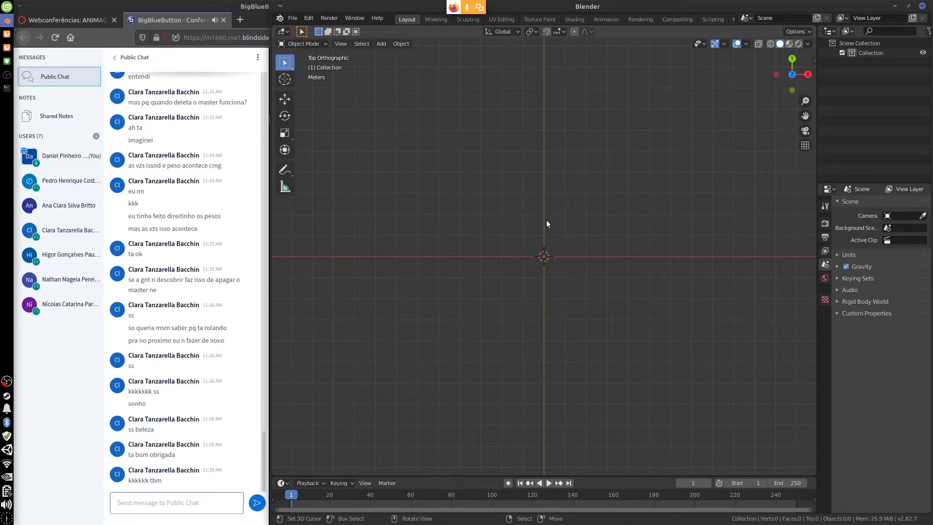
Add a Grease Pencil Monkey, inspect it from several angles, then delete it.
left_click(400, 44)
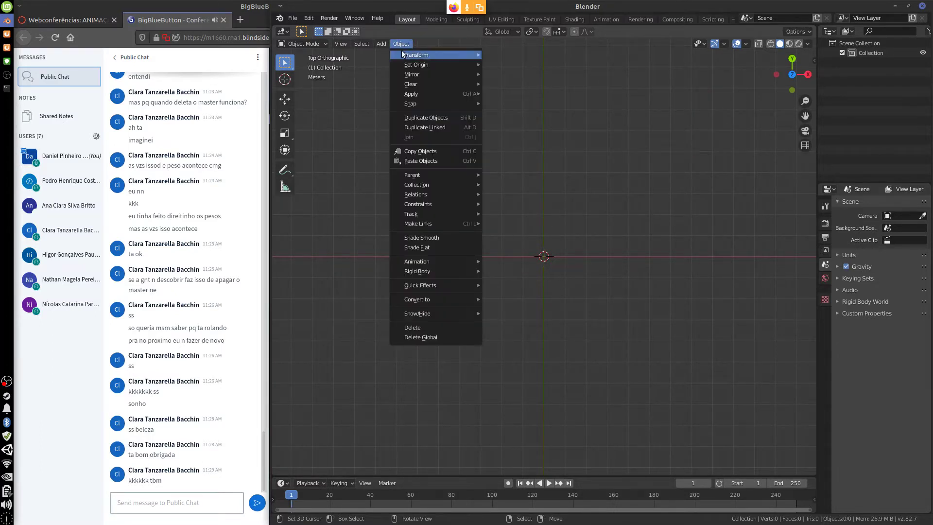
left_click(380, 43)
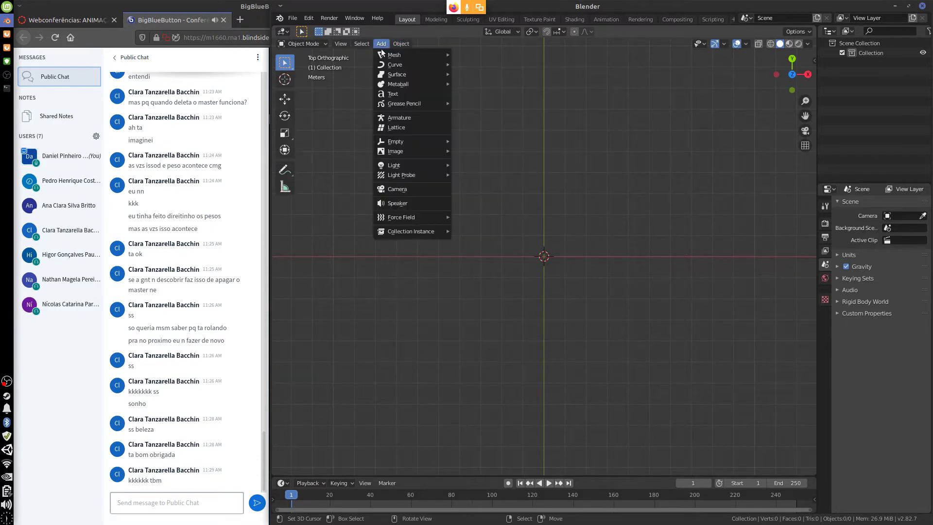
mouse_move(404, 103)
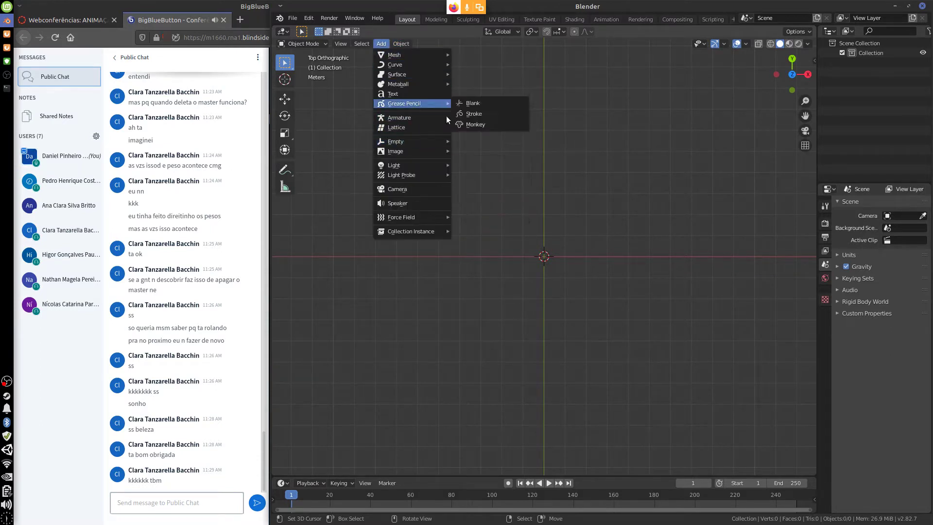
left_click(494, 125)
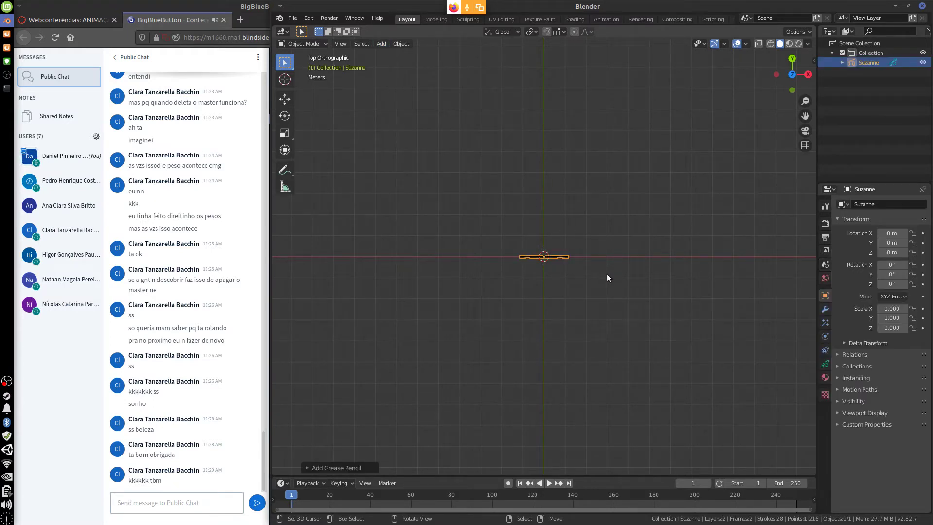
mouse_move(601, 266)
middle_mouse_down()
mouse_move(651, 170)
mouse_move(524, 295)
middle_mouse_up()
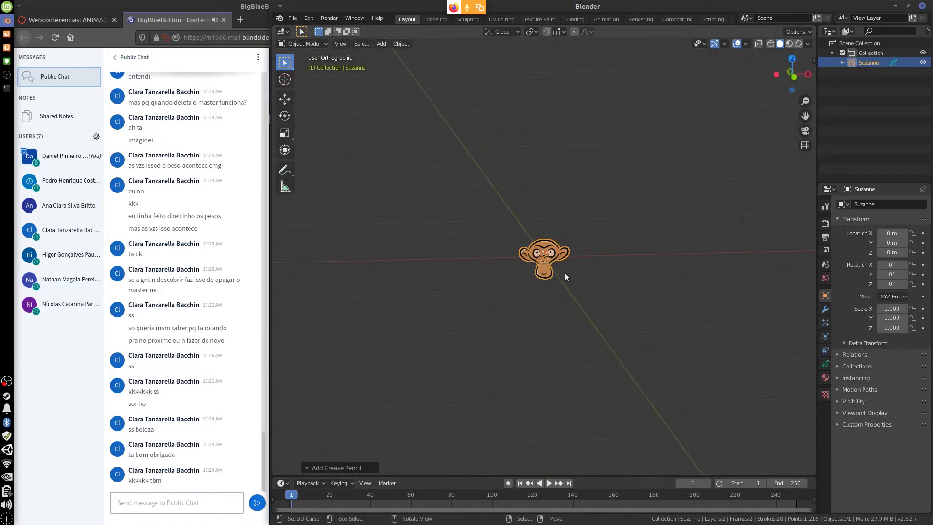
scroll(612, 270, "up", 3)
scroll(612, 275, "up", 2)
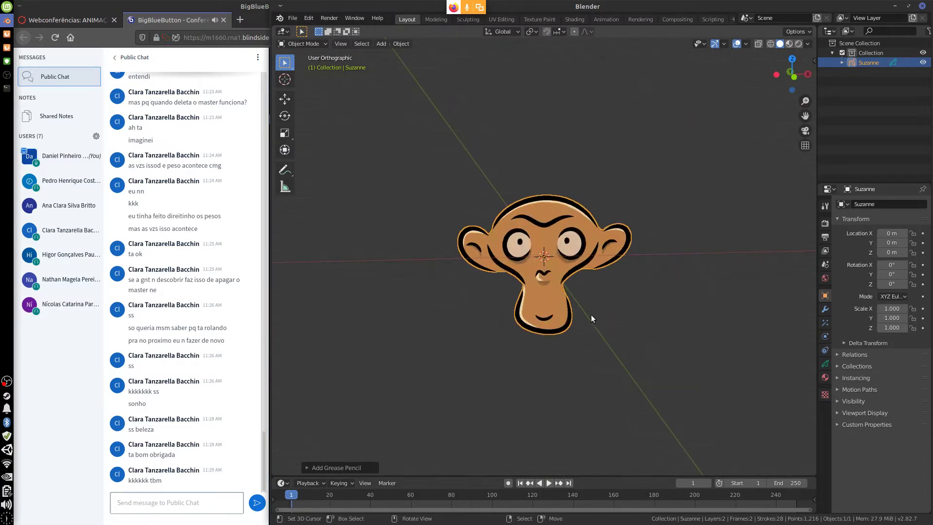
mouse_move(587, 309)
middle_mouse_down()
mouse_move(693, 298)
mouse_move(569, 305)
mouse_move(562, 318)
middle_mouse_up()
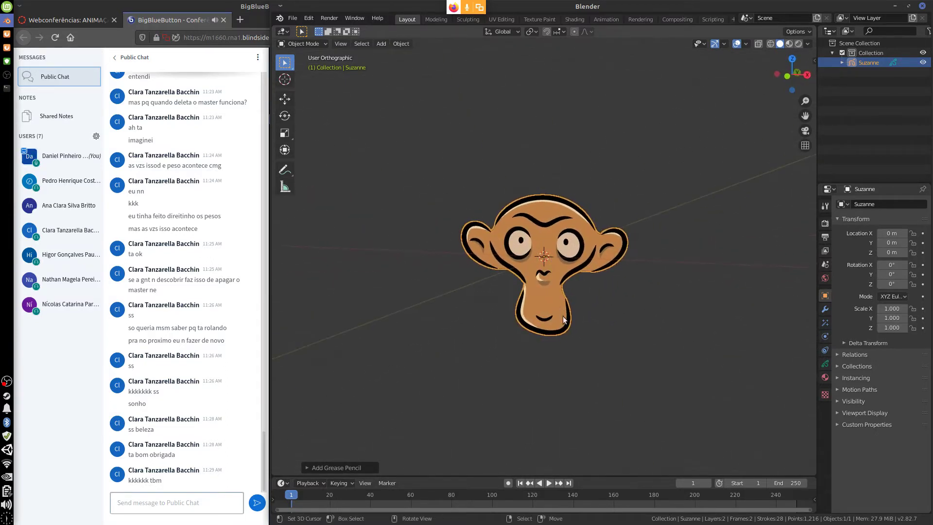
key("KP_1")
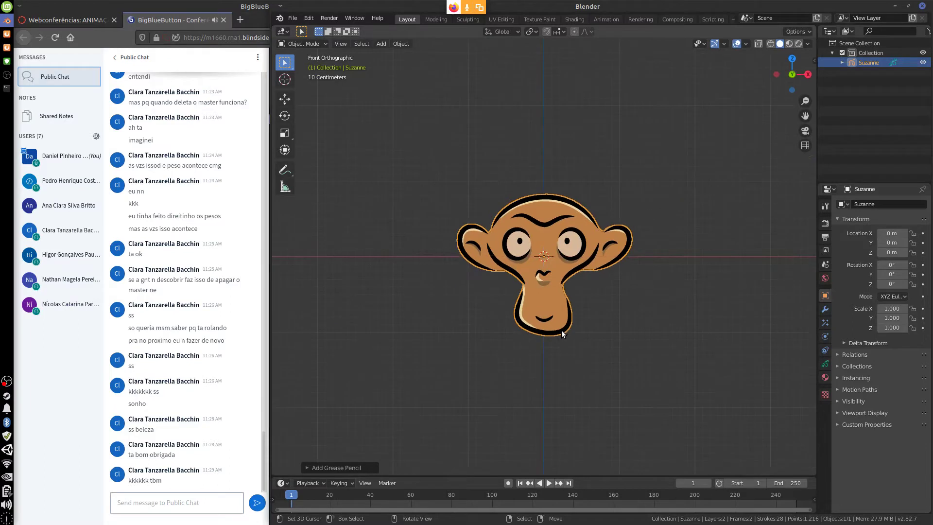
key("x")
left_click(564, 317)
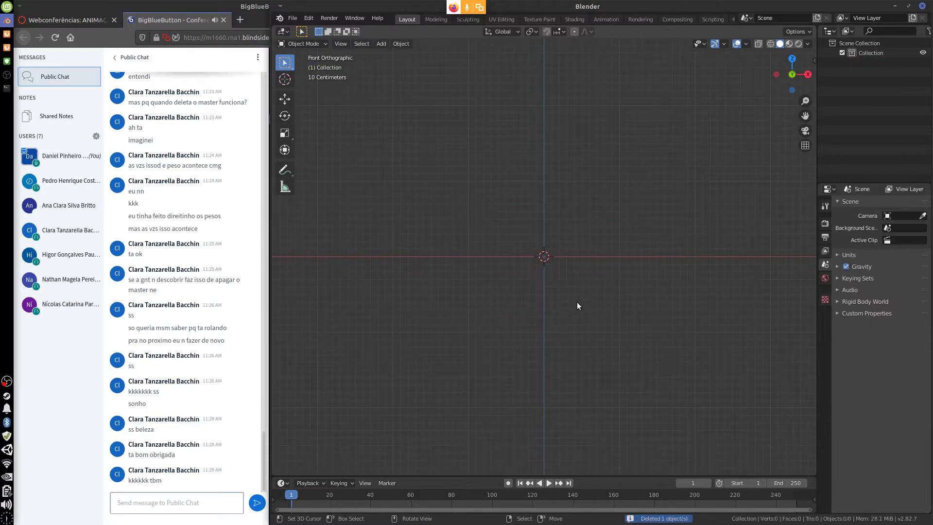
Add a Grease Pencil Stroke object, look around it, then delete it.
left_click(386, 44)
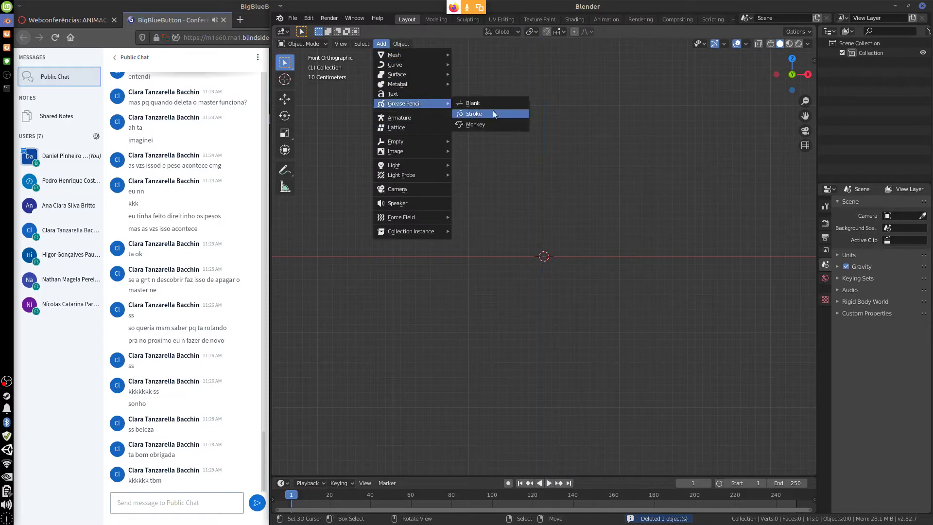
left_click(494, 113)
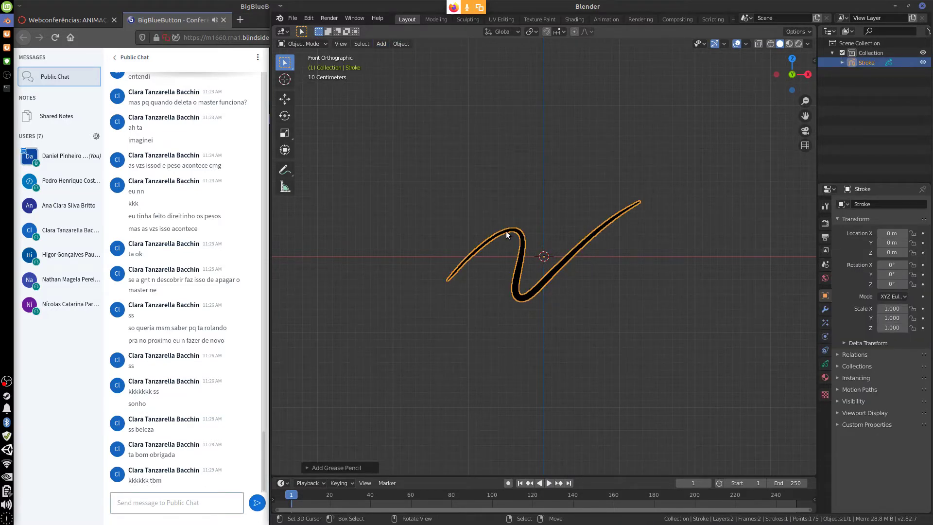
mouse_move(550, 288)
middle_mouse_down()
mouse_move(721, 309)
mouse_move(649, 229)
mouse_move(547, 260)
mouse_move(596, 320)
mouse_move(661, 311)
mouse_move(587, 251)
mouse_move(569, 288)
middle_mouse_up()
key("x")
left_click(567, 298)
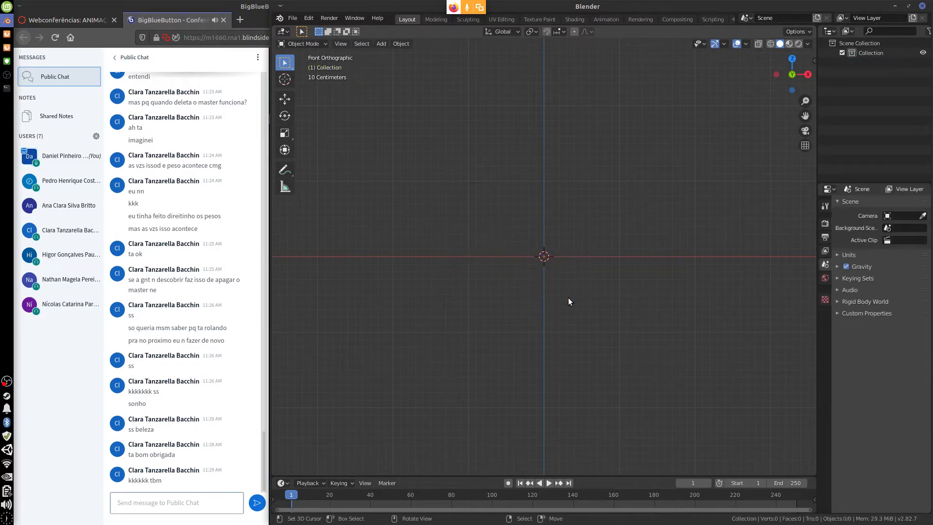
Add a blank Grease Pencil object and switch it into Draw mode.
left_click(380, 44)
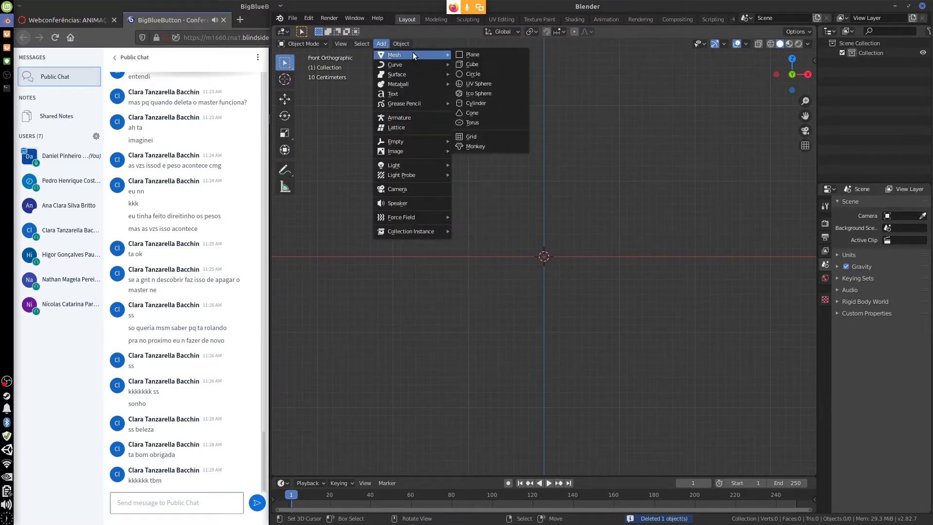
mouse_move(404, 104)
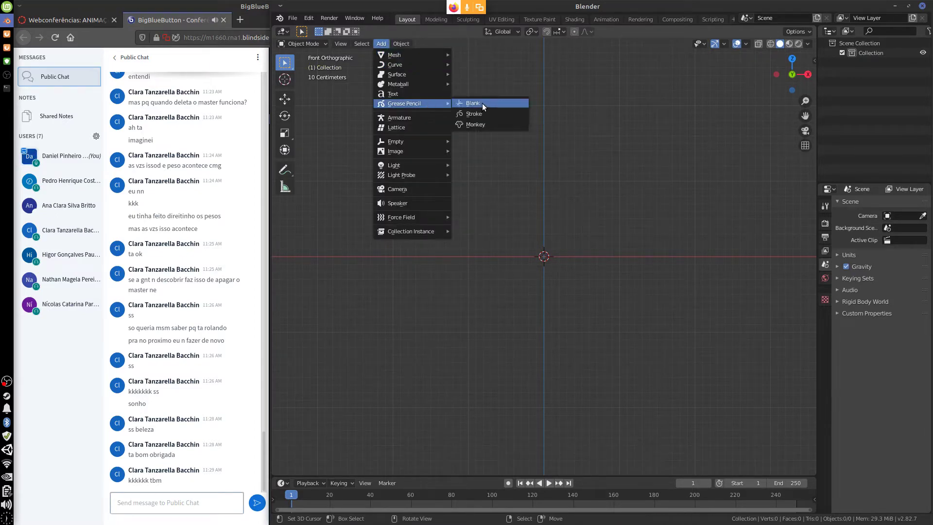
left_click(488, 104)
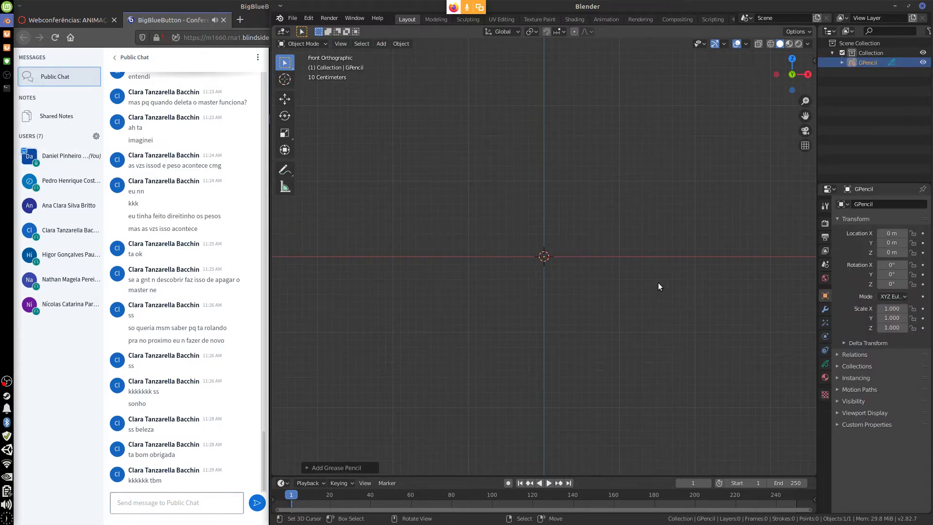
left_click(842, 63)
left_click(310, 42)
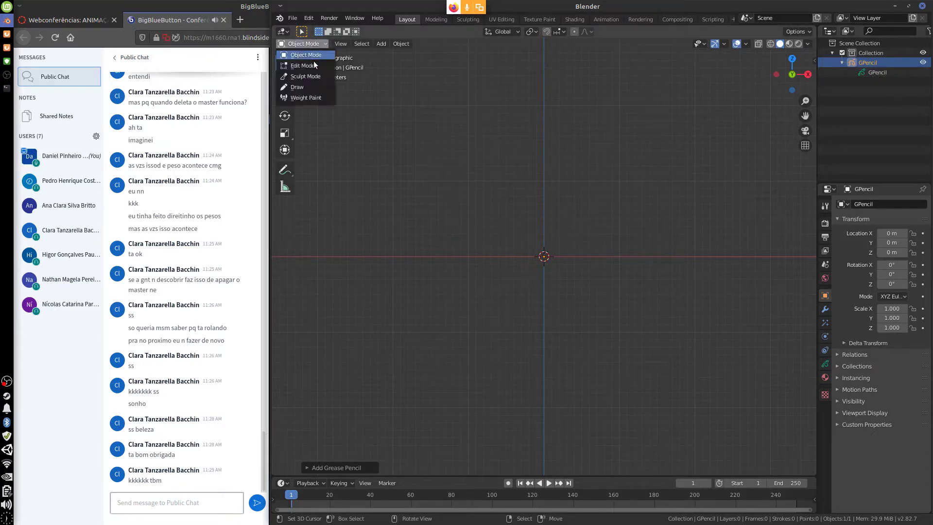
left_click(306, 88)
Draw two wavy freehand lines across the centre plus a short stroke on the left.
left_click_drag(475, 265, 682, 353)
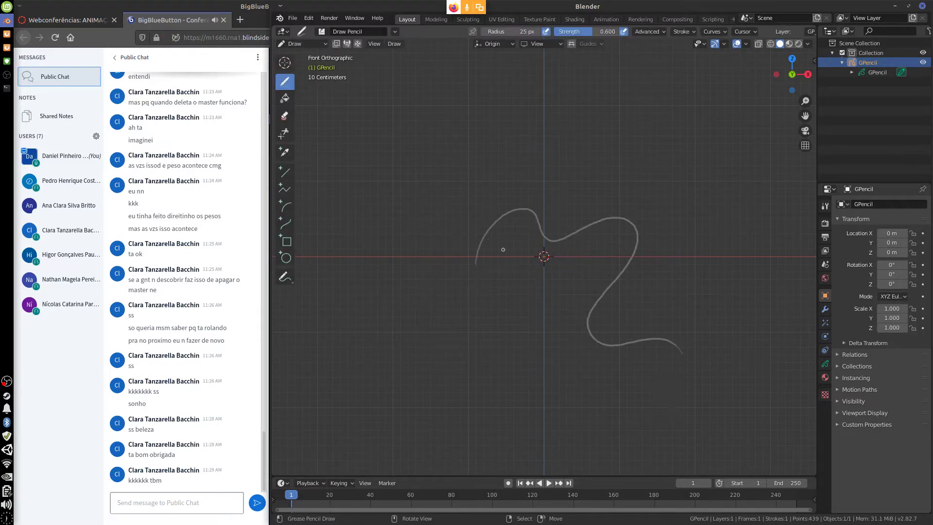
left_click_drag(474, 264, 684, 351)
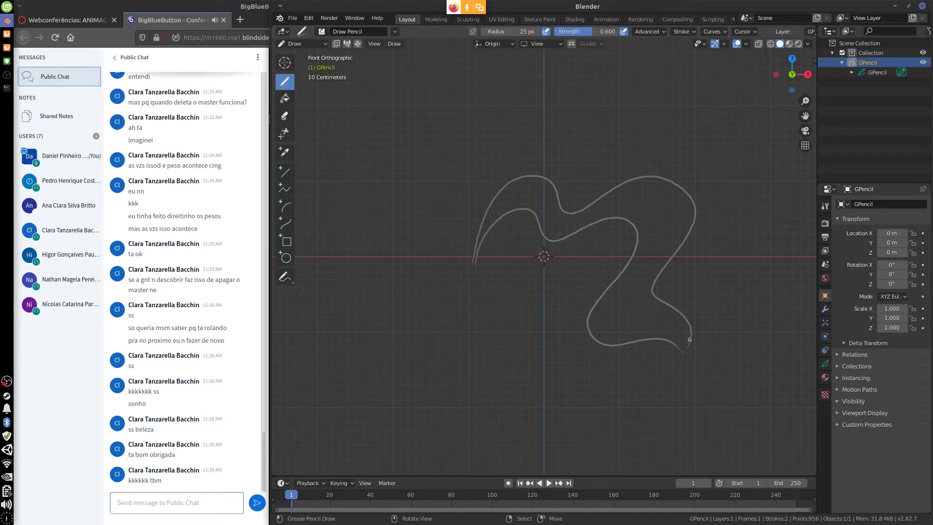
left_click_drag(479, 245, 484, 213)
Try filling the drawing with the Fill tool, then erase most of the strokes.
left_click(285, 98)
left_click(649, 263)
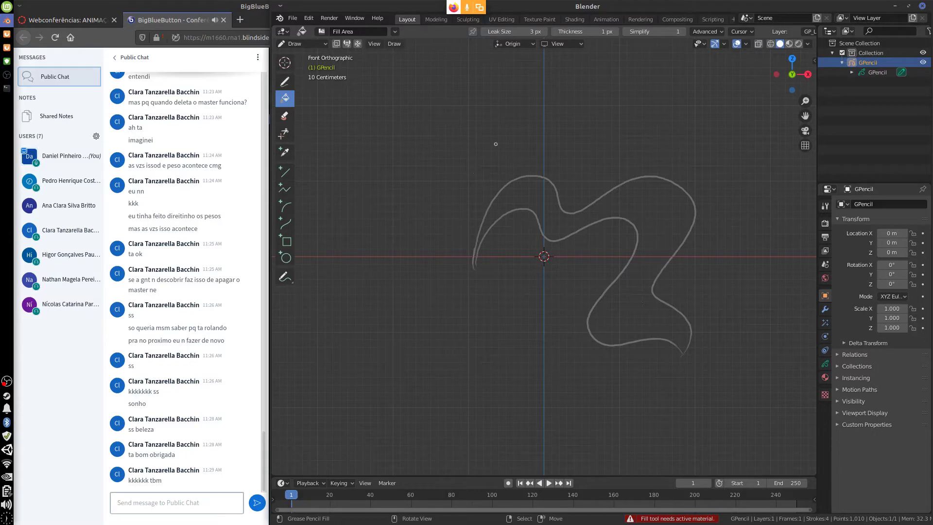
left_click(286, 117)
mouse_move(475, 270)
left_mouse_down()
mouse_move(521, 170)
mouse_move(627, 194)
mouse_move(679, 218)
mouse_move(652, 340)
mouse_move(636, 203)
mouse_move(655, 160)
left_mouse_up()
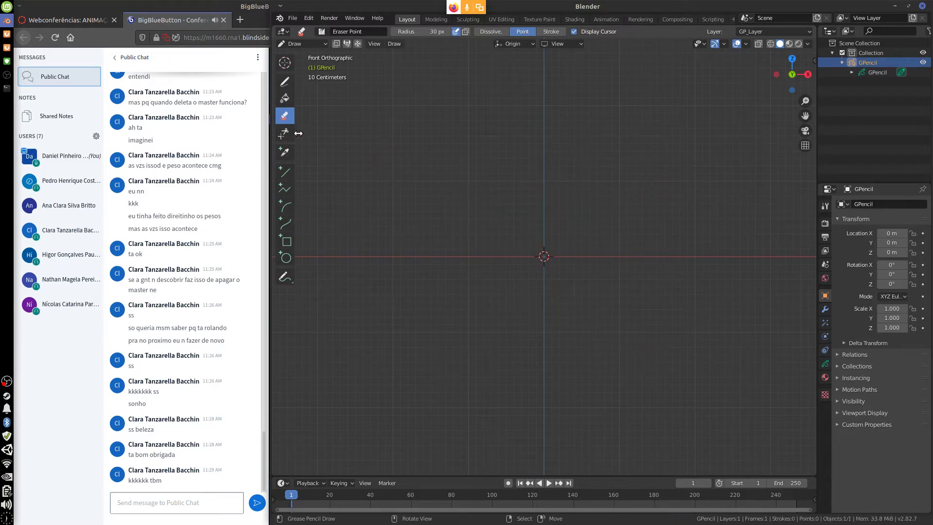
Draw a rounded curve around the centre and cut a gap into its top.
left_click(285, 81)
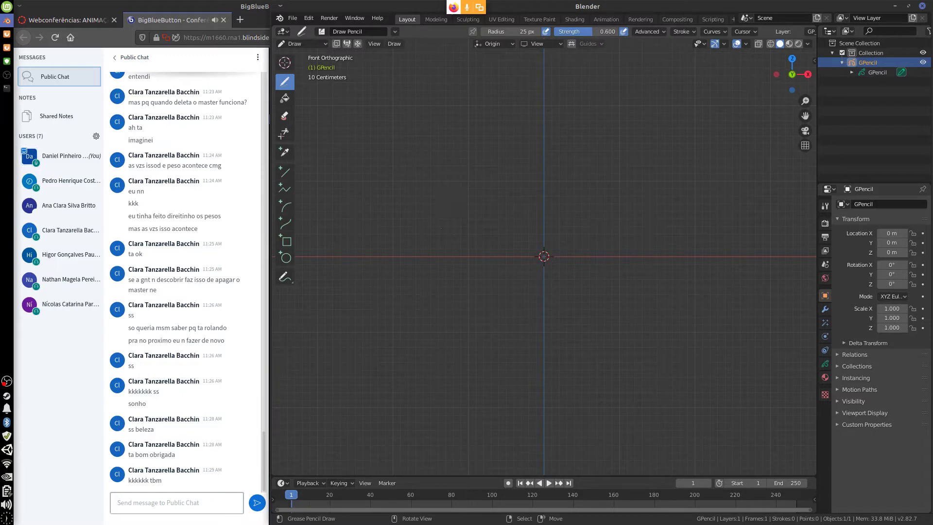
mouse_move(446, 236)
left_mouse_down()
mouse_move(553, 191)
mouse_move(562, 331)
mouse_move(477, 284)
left_mouse_up()
left_click(285, 132)
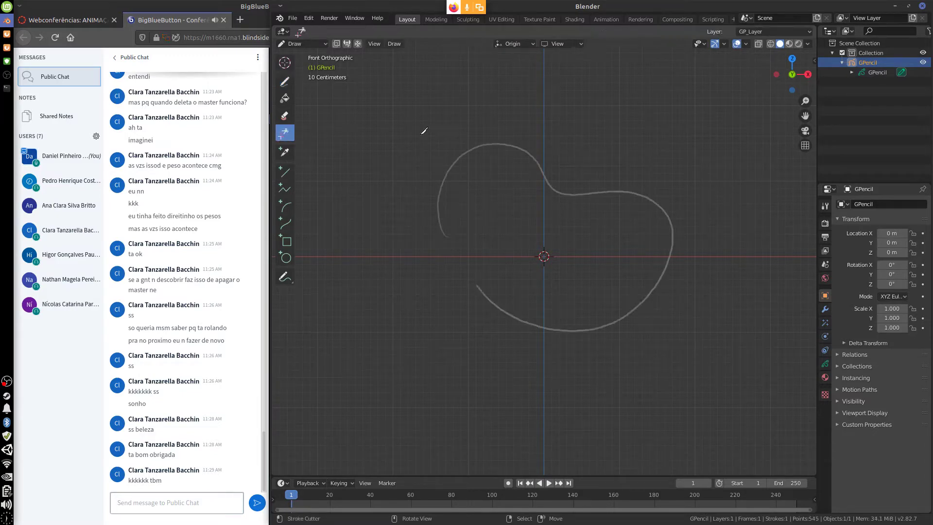
mouse_move(490, 123)
left_mouse_down()
mouse_move(500, 203)
mouse_move(567, 100)
mouse_move(573, 152)
mouse_move(557, 176)
left_mouse_up()
Try picking a colour from the drawing, then undo to restore the vanished strokes.
left_click(284, 152)
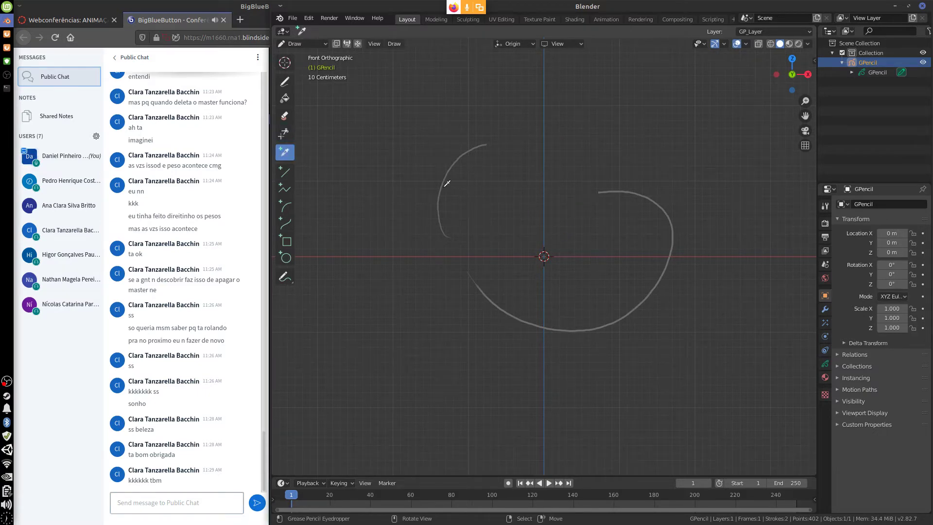
left_click(445, 180)
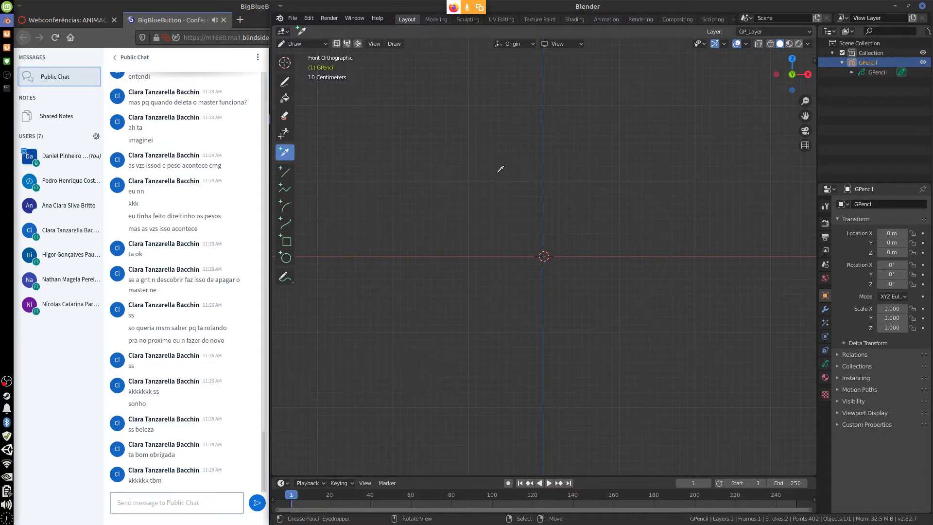
key("ctrl+z")
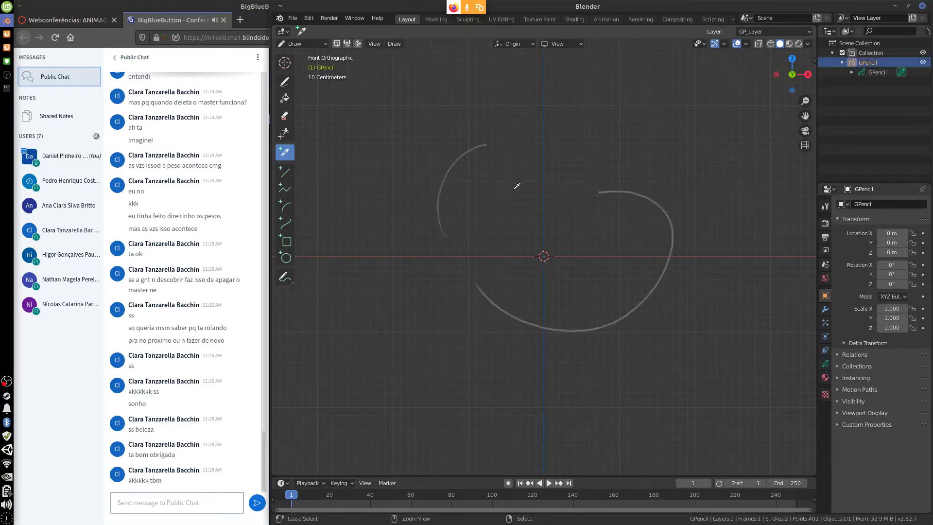
left_click(285, 172)
Draw a straight line above the curve, then start and cancel a zigzag polyline.
left_click_drag(392, 116, 637, 117)
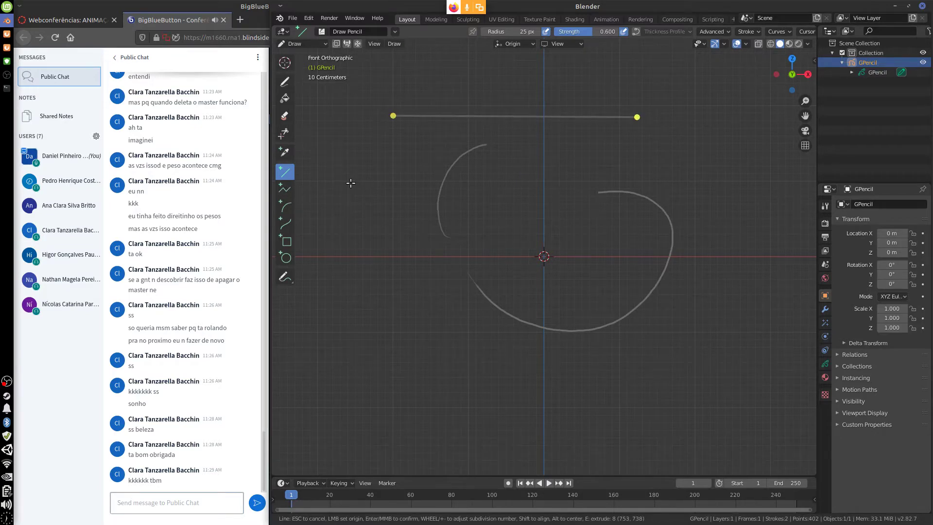
key("Return")
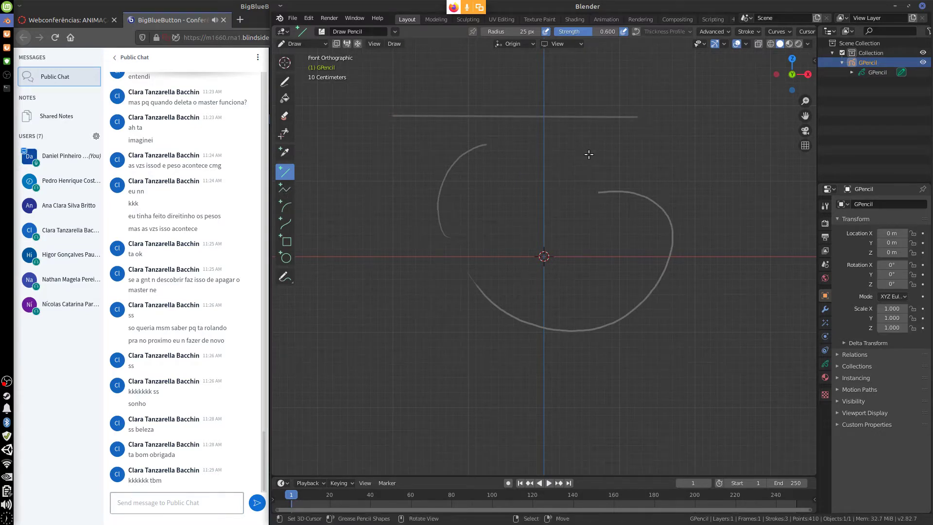
left_click(285, 189)
left_click_drag(365, 208, 439, 130)
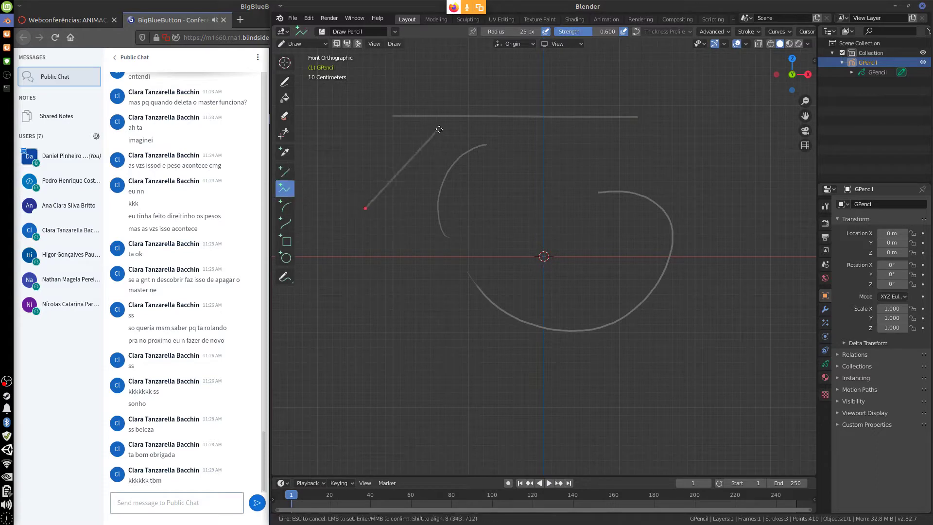
left_click(428, 133)
left_click(515, 217)
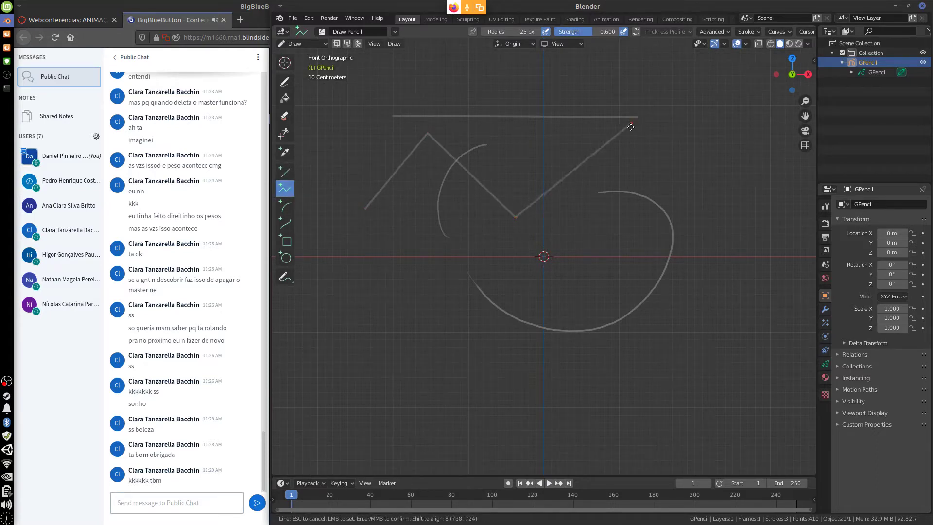
left_click(631, 126)
left_click(693, 222)
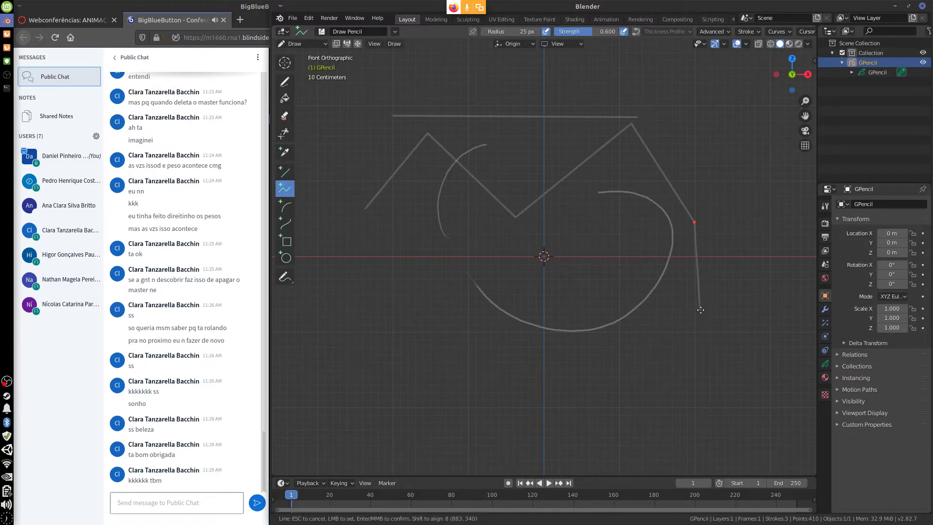
key("Escape")
Draw a deep arc across the sketch.
left_click(285, 206)
mouse_move(380, 257)
left_mouse_down()
mouse_move(633, 242)
mouse_move(644, 303)
left_mouse_up()
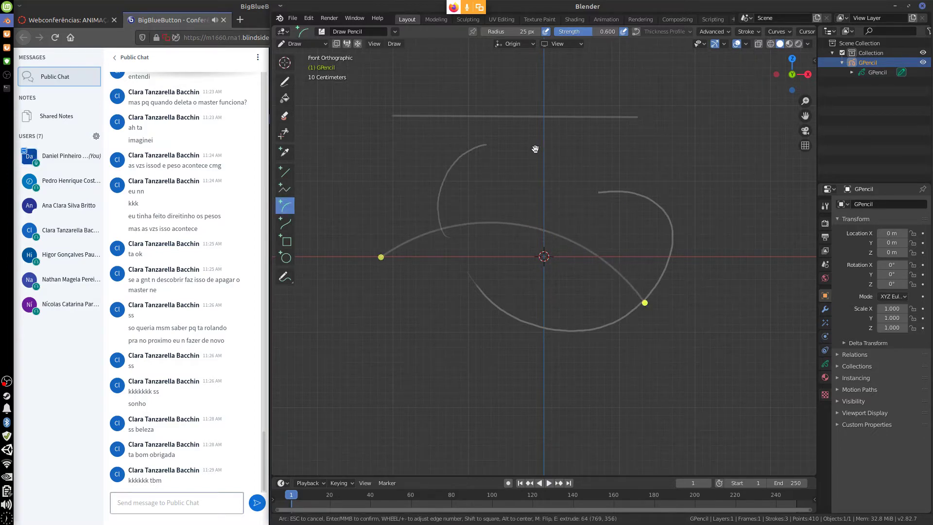
left_click_drag(535, 149, 705, 156)
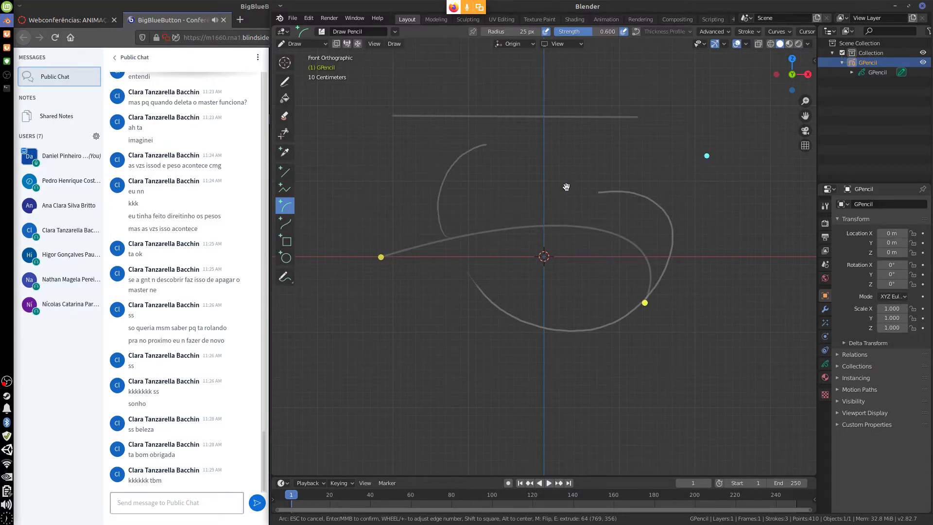
key("Return")
Try shaping an S-shaped curve stroke, then discard it.
left_click(285, 223)
right_click(396, 360, "shift")
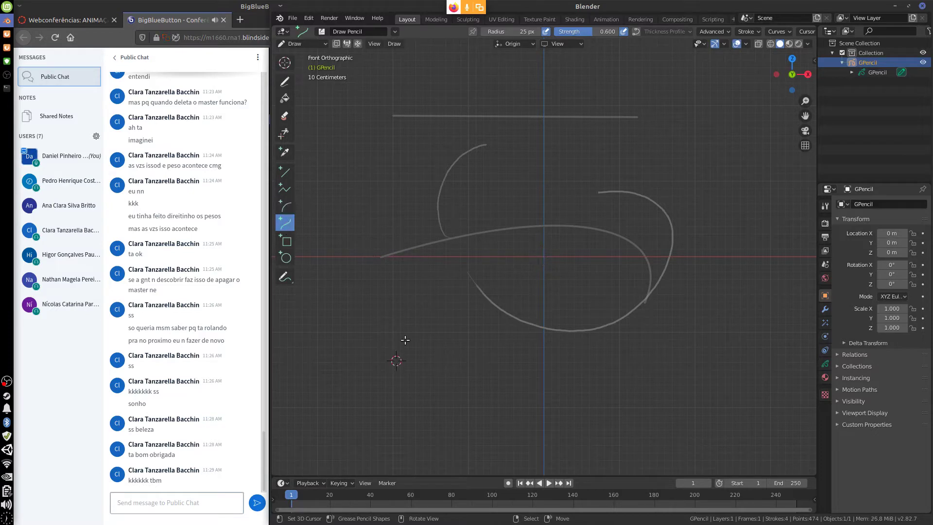
left_click_drag(405, 330, 512, 239)
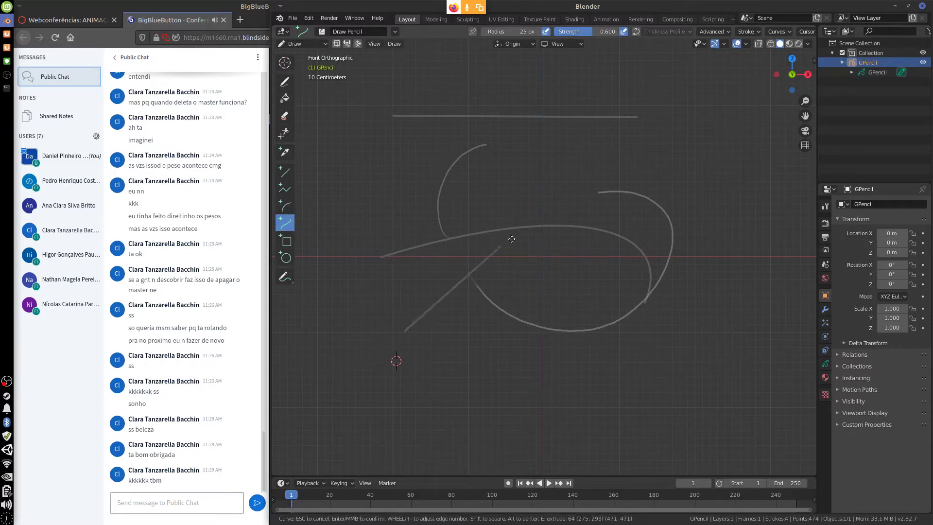
left_click_drag(475, 269, 449, 204)
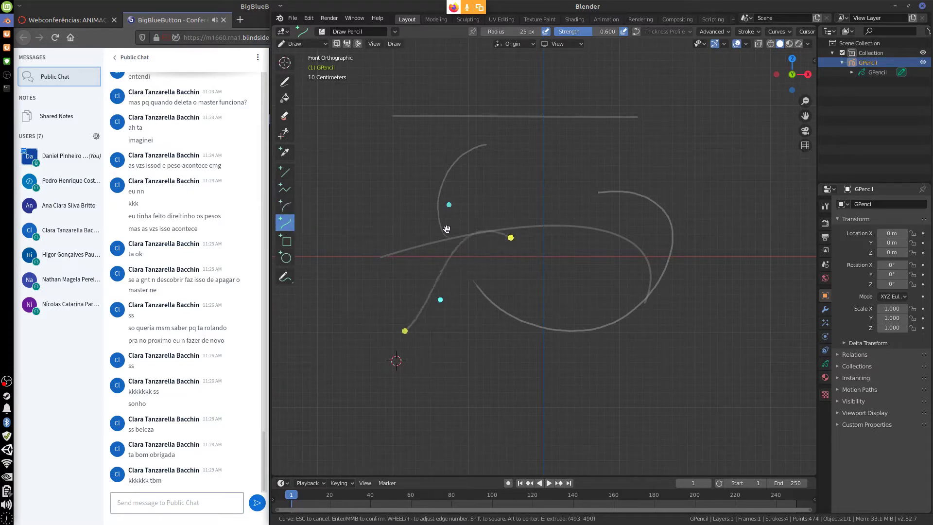
left_click_drag(440, 299, 504, 390)
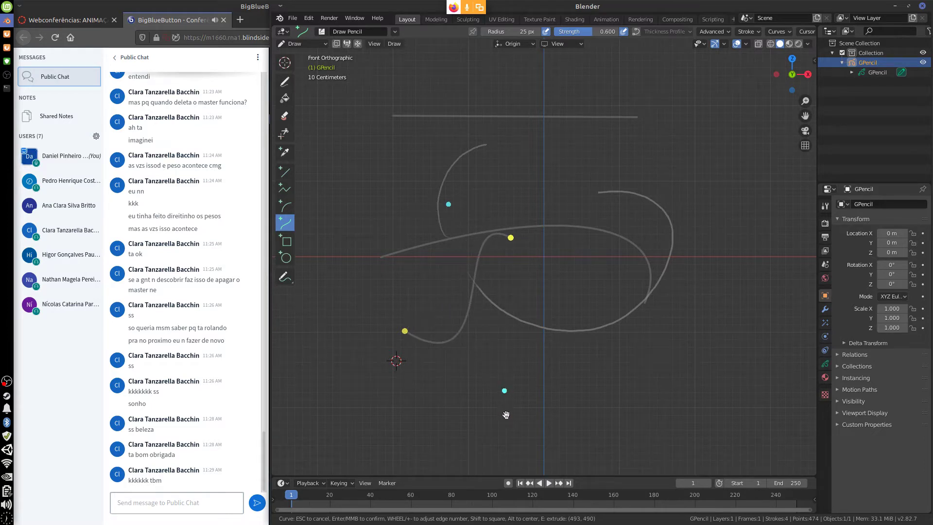
left_click_drag(510, 237, 554, 261)
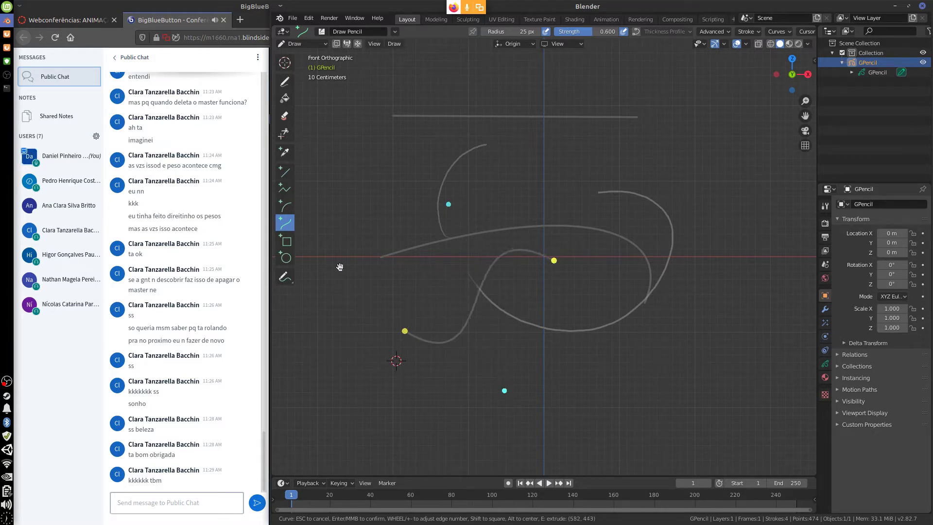
key("Escape")
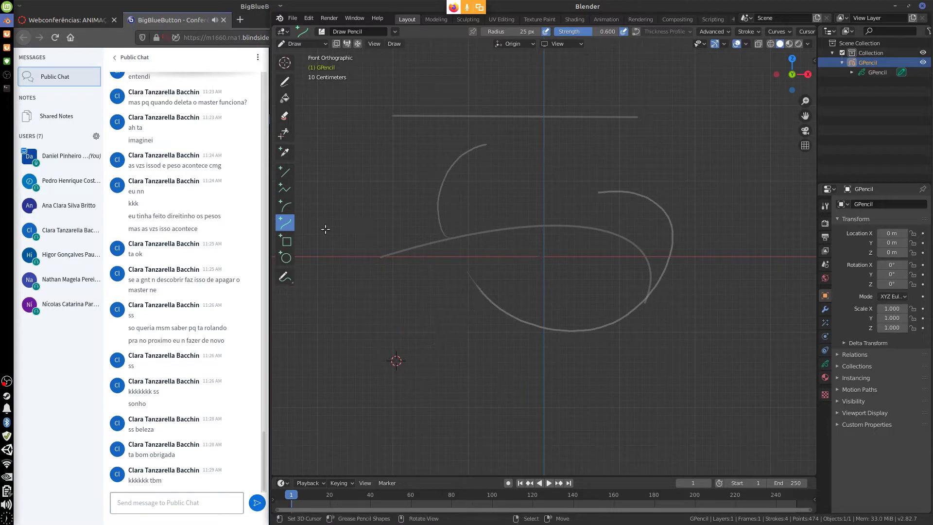
Add a square right of centre, a large circle around the centre, and a long looping freehand stroke.
left_click(286, 240)
left_click_drag(583, 154, 699, 280)
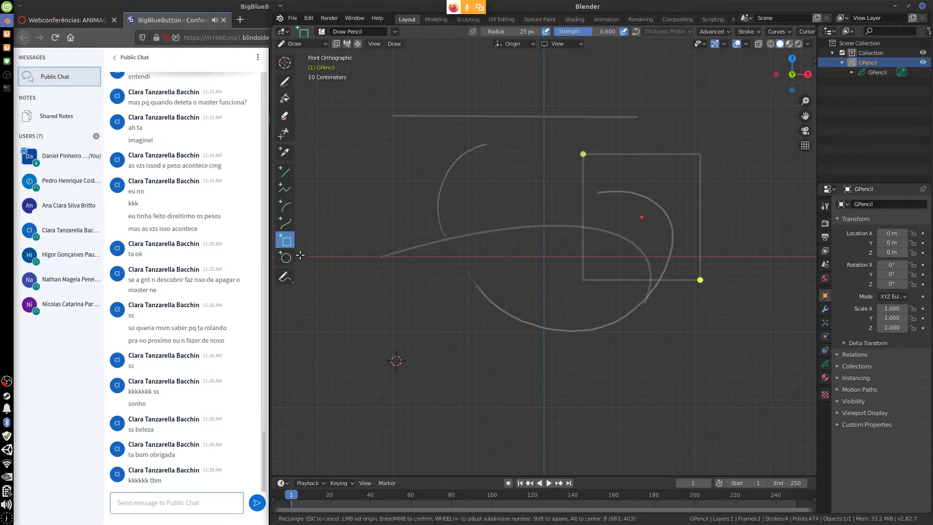
middle_click(579, 232)
left_click(286, 258)
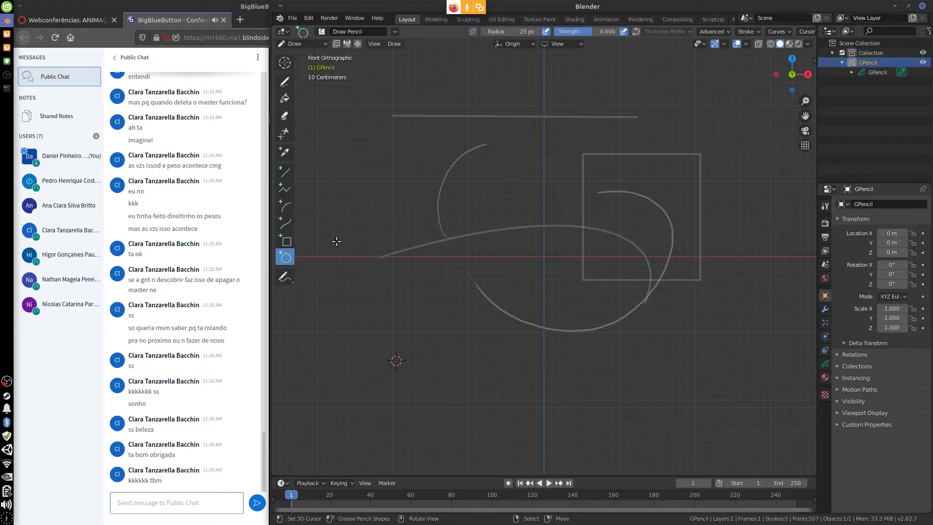
left_click_drag(430, 155, 649, 362)
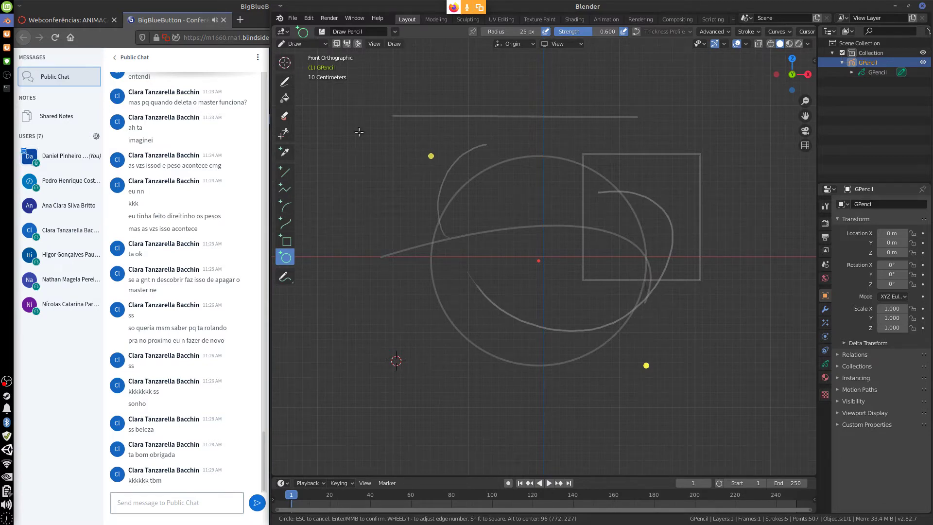
key("Return")
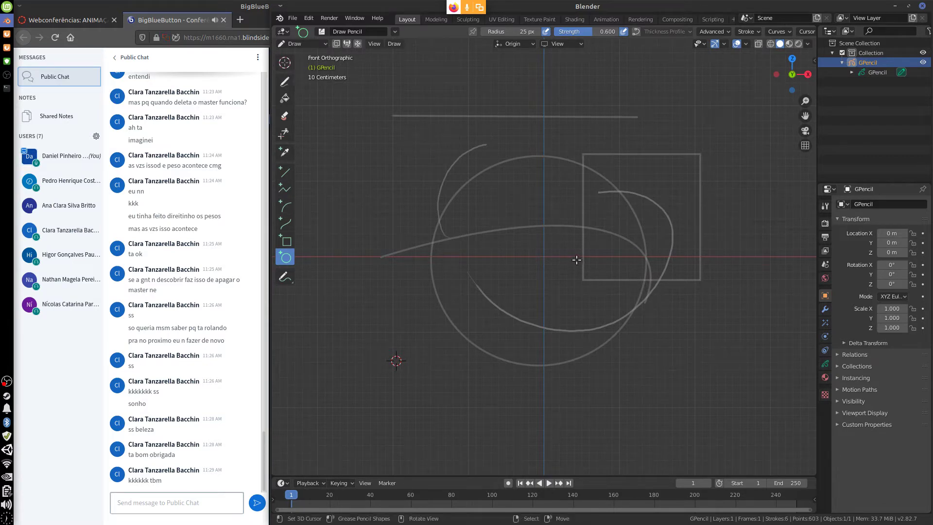
left_click(285, 82)
left_click_drag(449, 206, 630, 361)
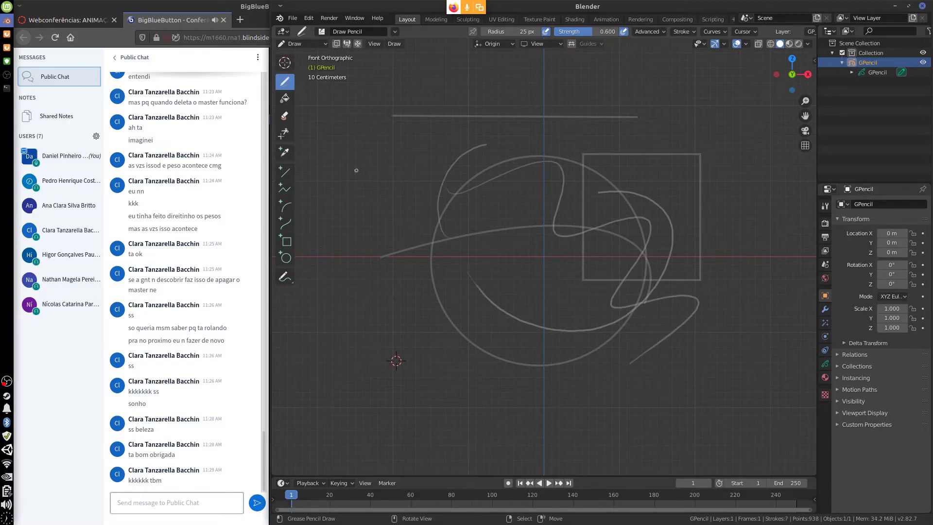
In Edit Mode, select the whole arc stroke and move it up and right.
left_click(317, 44)
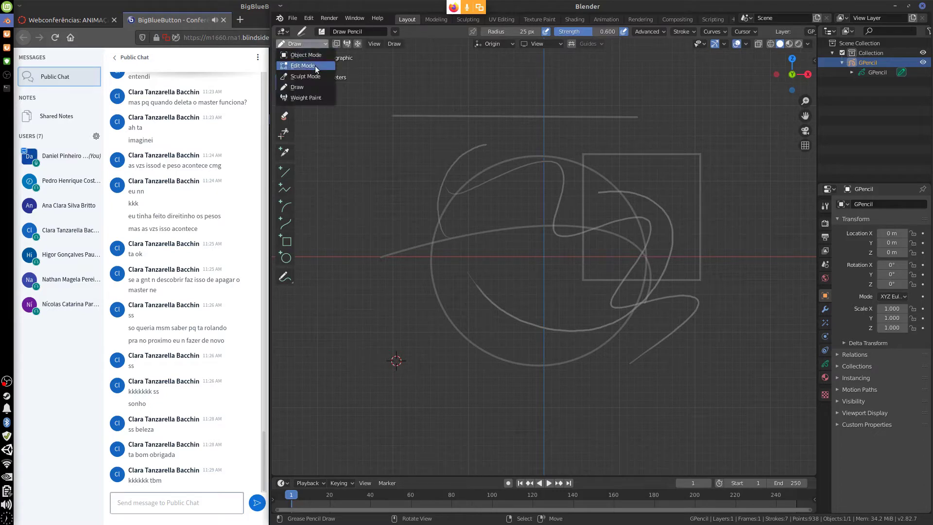
left_click(314, 65)
left_click(663, 223)
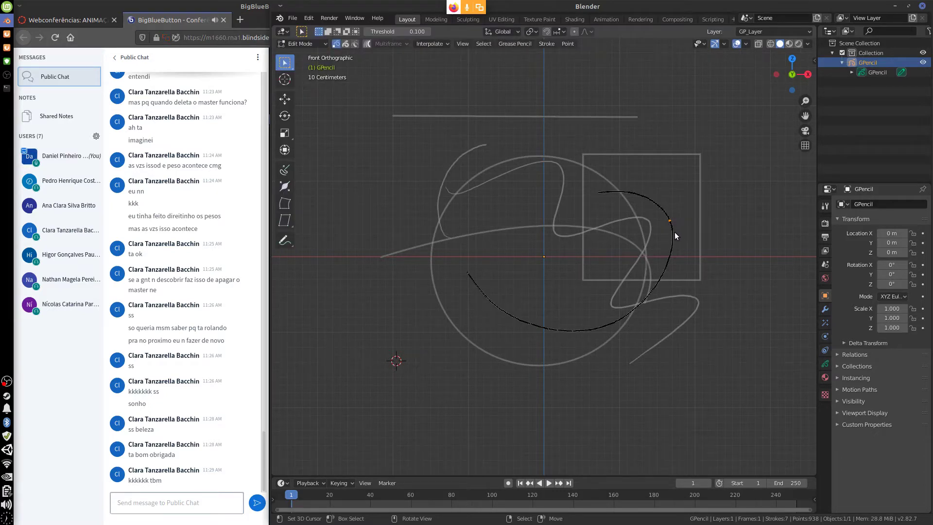
key("ctrl+l")
key("g")
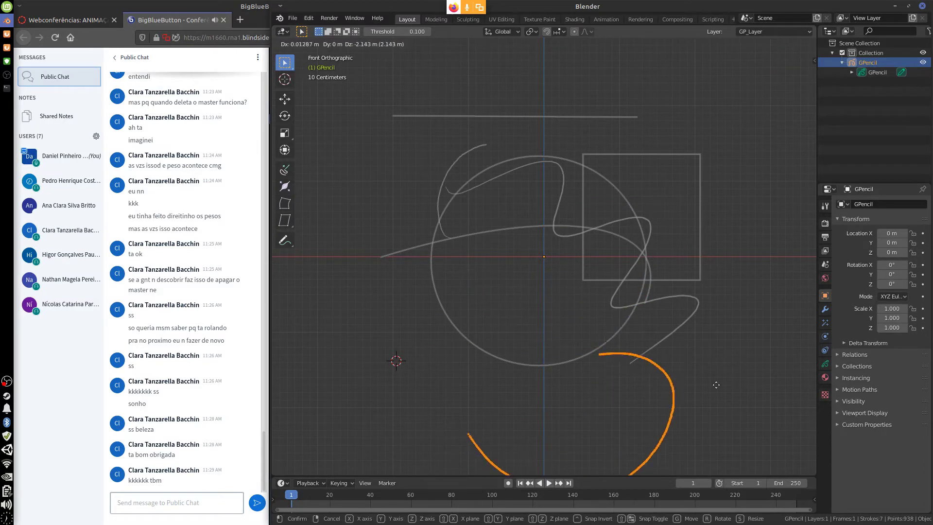
left_click(715, 232)
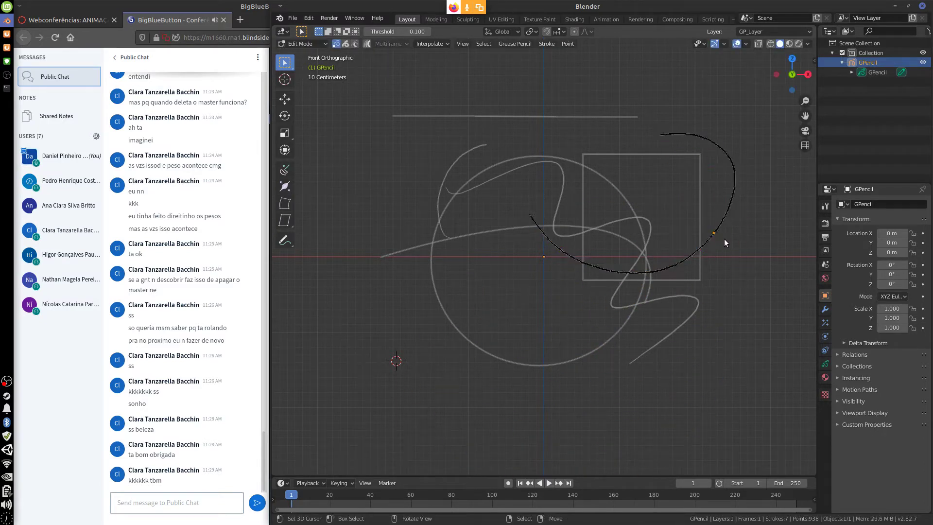
Extrude three spikes out from points on the arc.
key("e")
left_click(769, 301)
left_click(730, 211)
key("e")
left_click(802, 232)
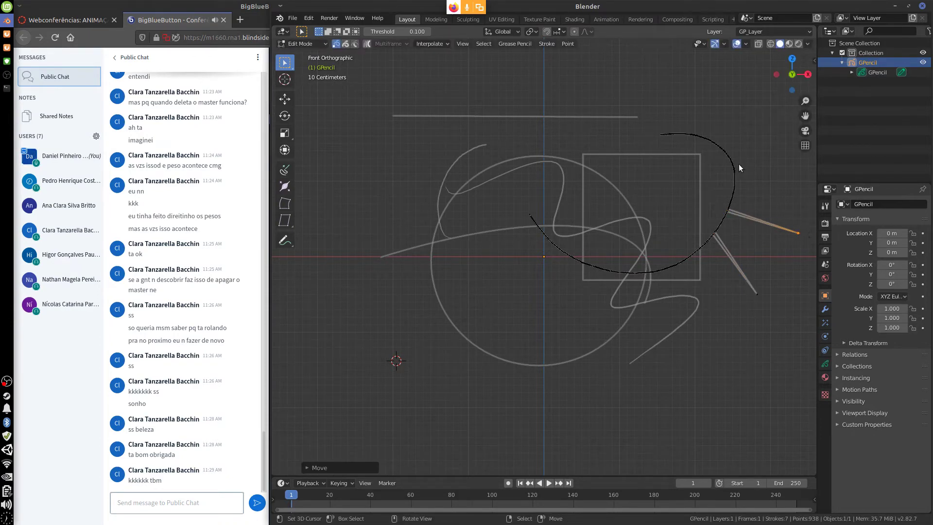
left_click(734, 167)
key("e")
left_click(783, 137)
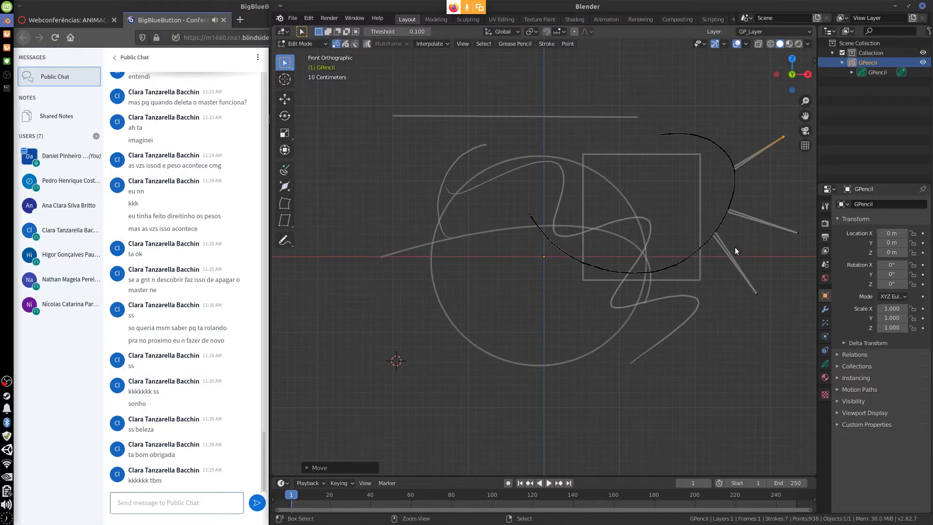
Rotate and shrink the spiky arc, then extend a new segment to the left.
key("l")
key("r")
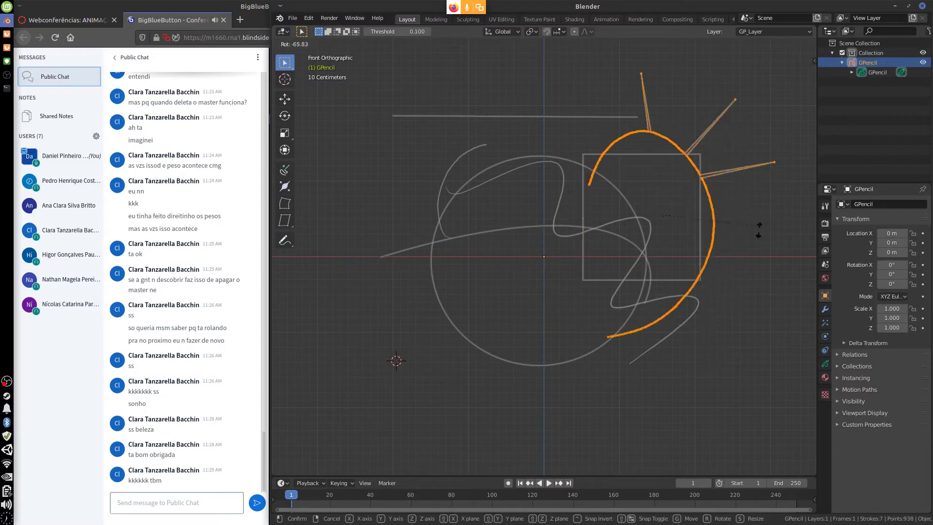
left_click(744, 365)
key("s")
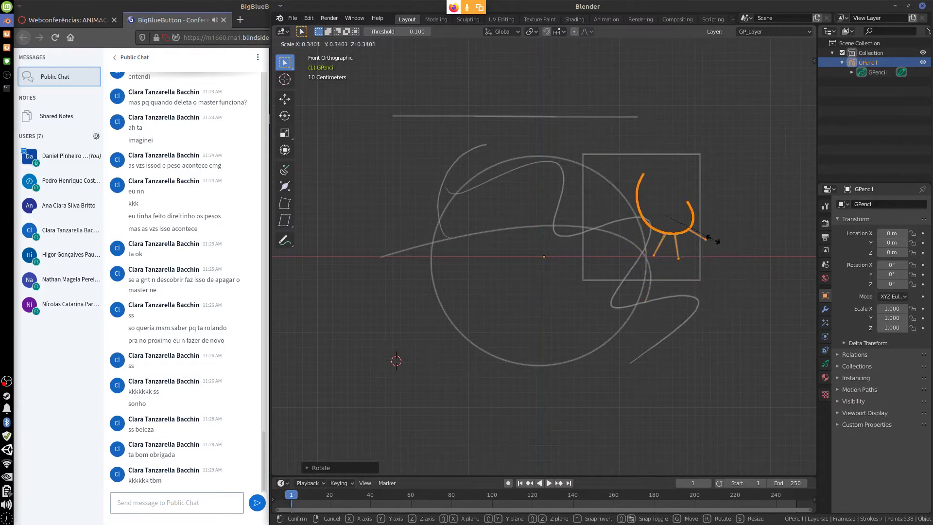
left_click(712, 242)
left_click(678, 279)
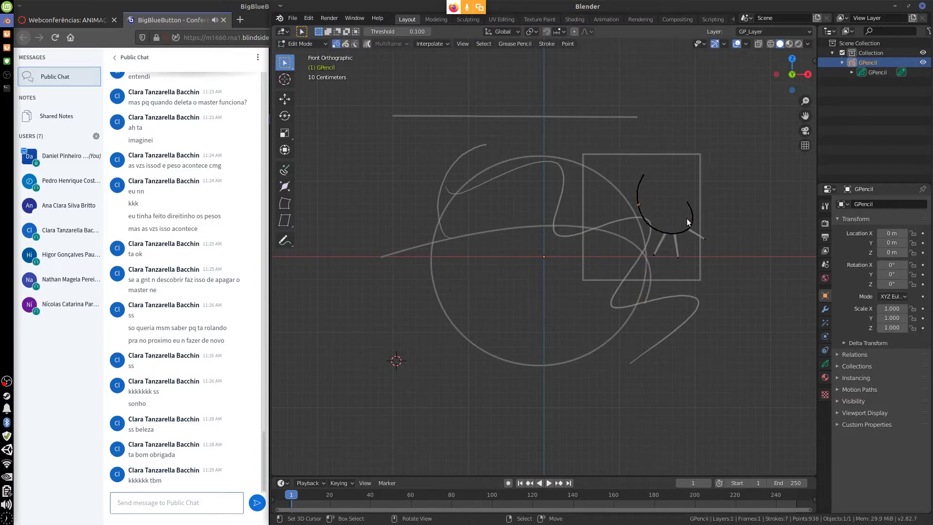
key("g")
left_click(624, 243)
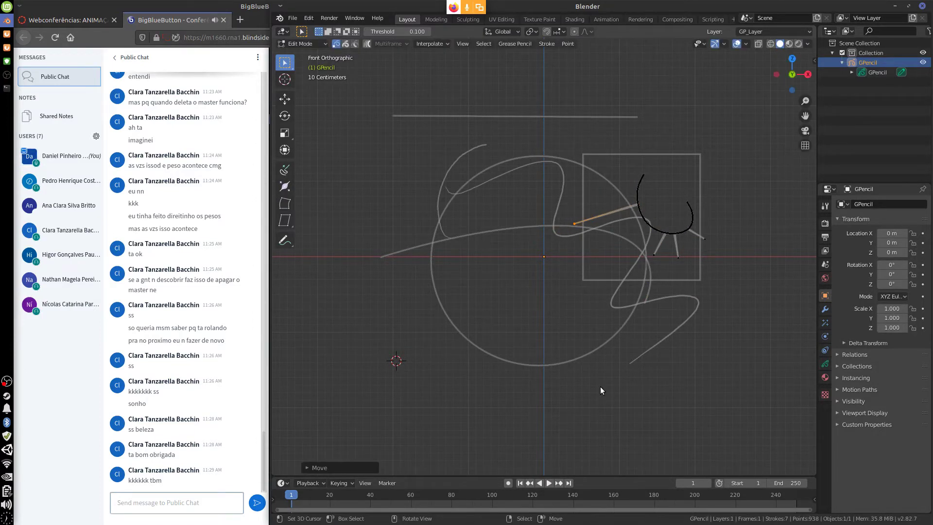
Pull four points of the large circle outward into spikes and return to Object Mode.
left_click(598, 348)
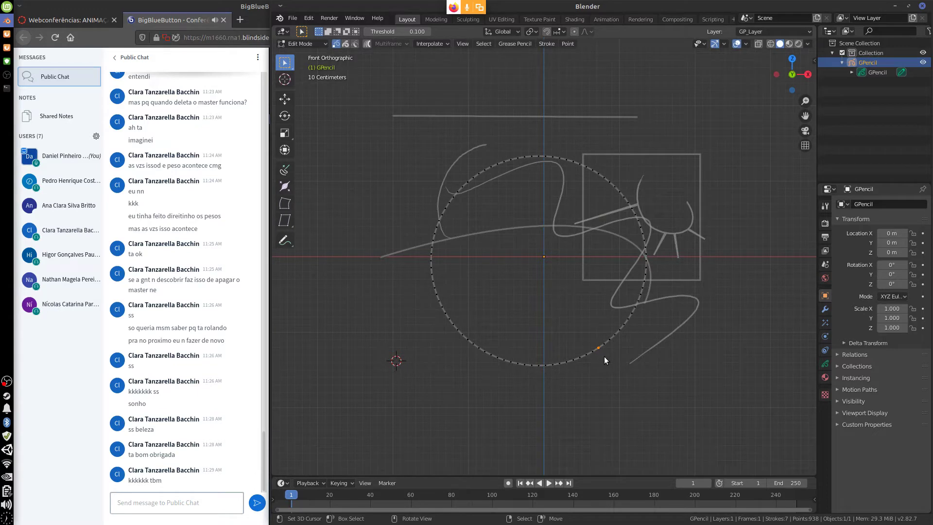
key("g")
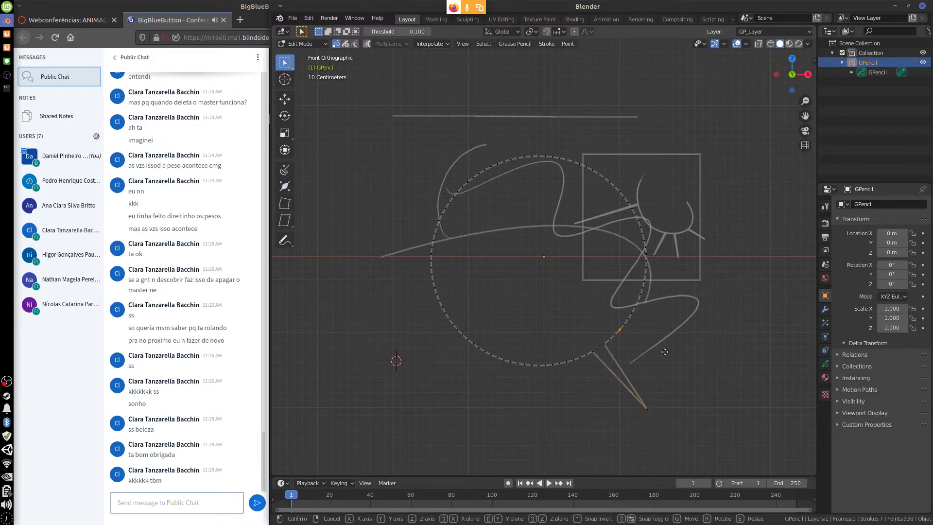
left_click(739, 392)
left_click(647, 291)
key("g")
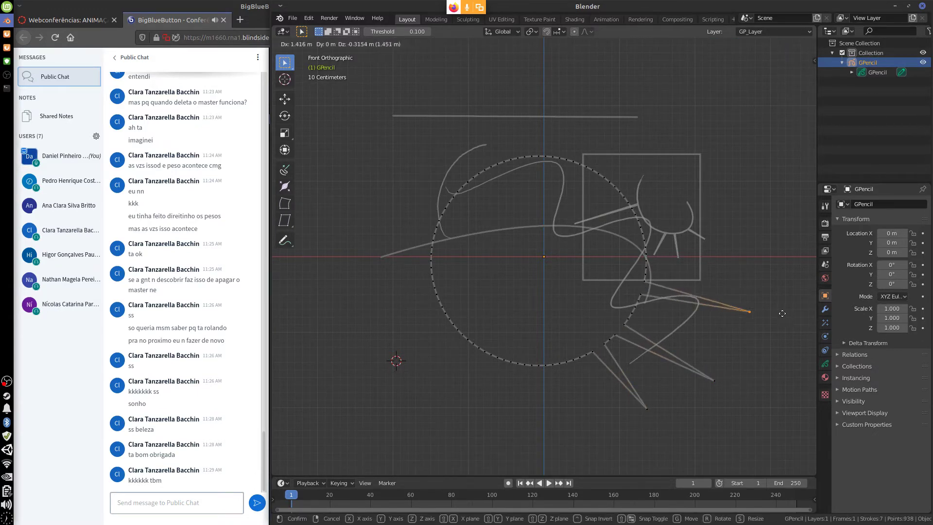
left_click(783, 313)
left_click(621, 192)
key("g")
left_click(709, 114)
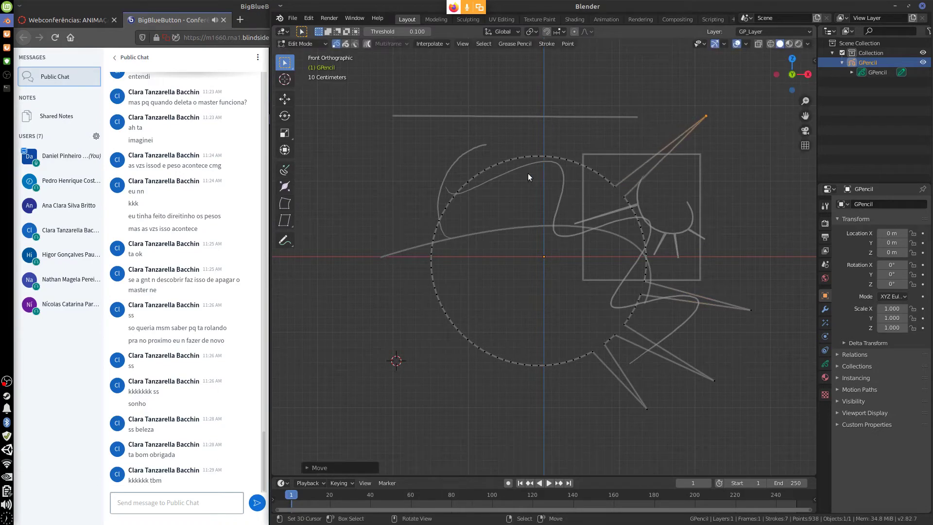
left_click(516, 159)
key("g")
left_click(484, 69)
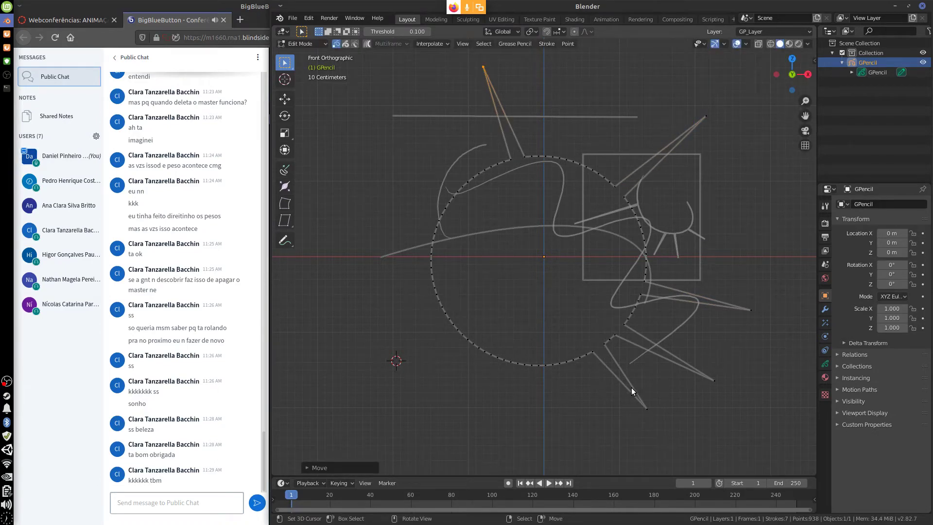
key("Tab")
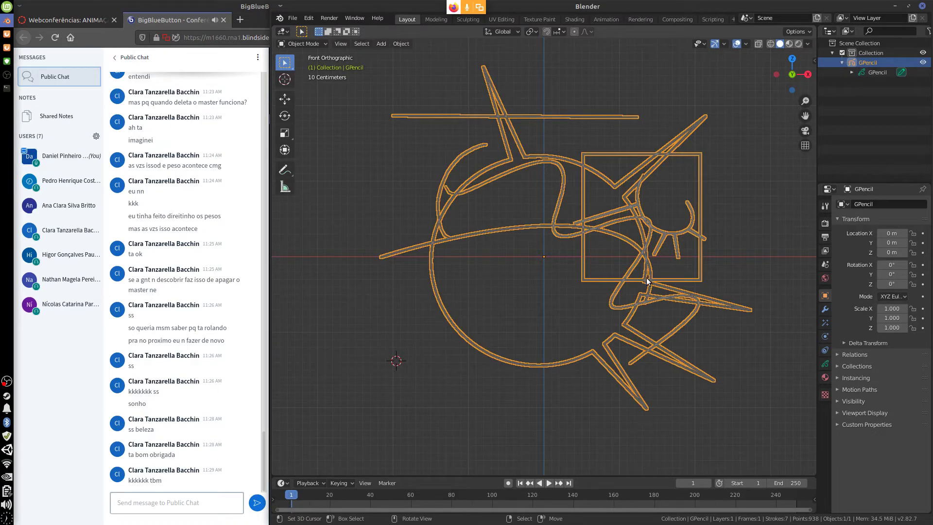
Delete the spiky GPencil, reset the 3D cursor to the origin, and add a blank Grease Pencil object.
key("x")
left_click(645, 337)
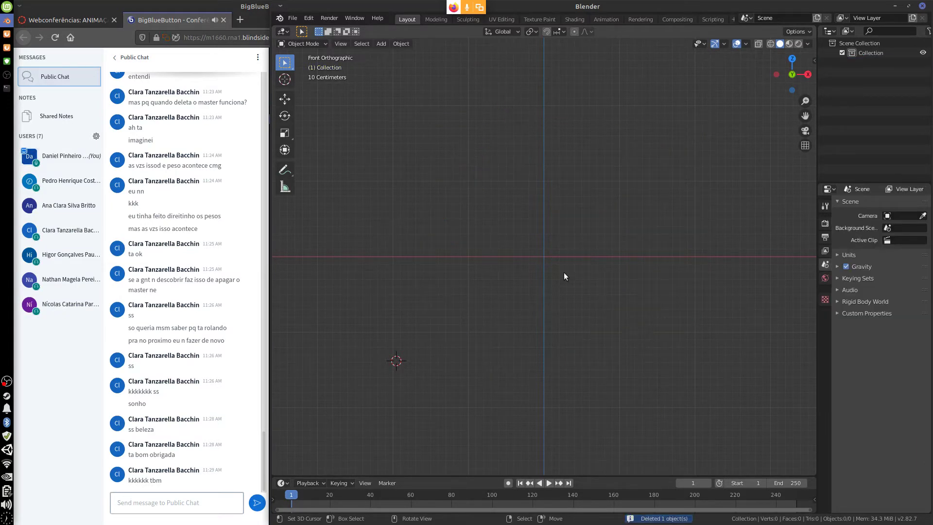
key("shift+c")
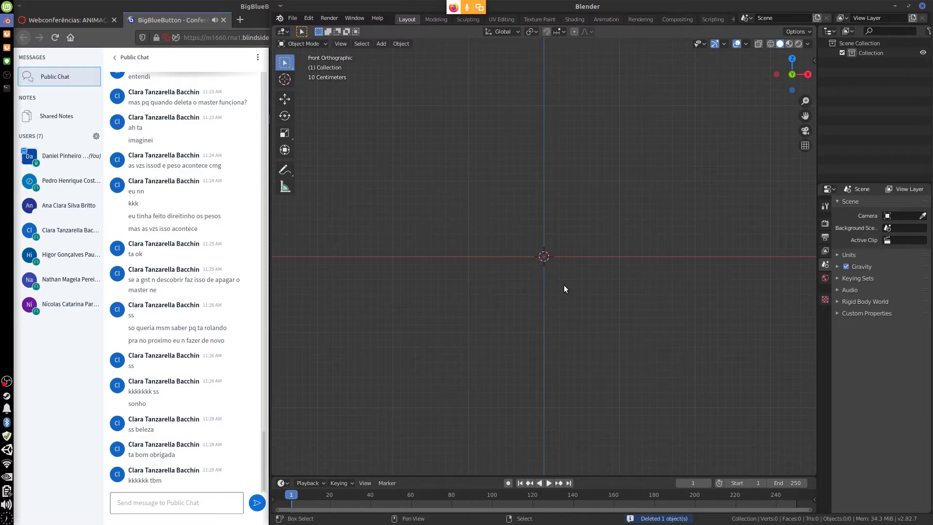
key("shift+a")
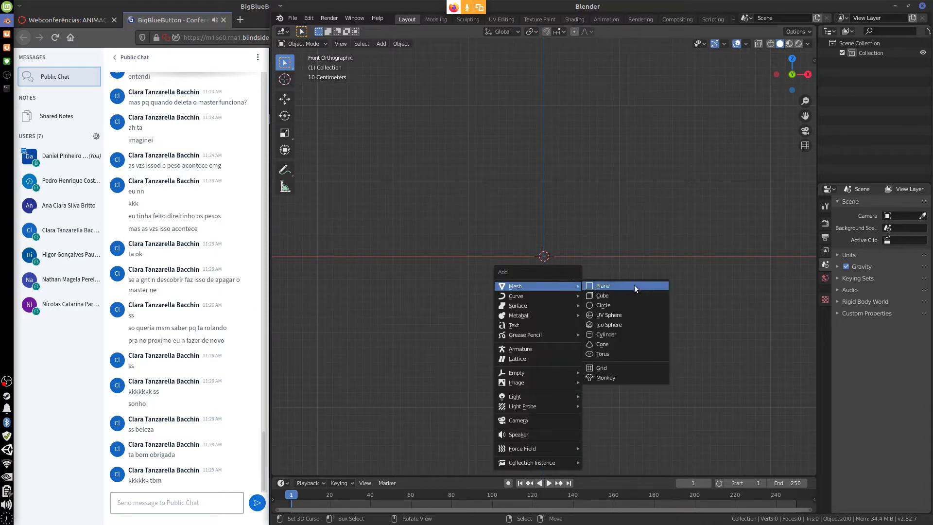
mouse_move(537, 334)
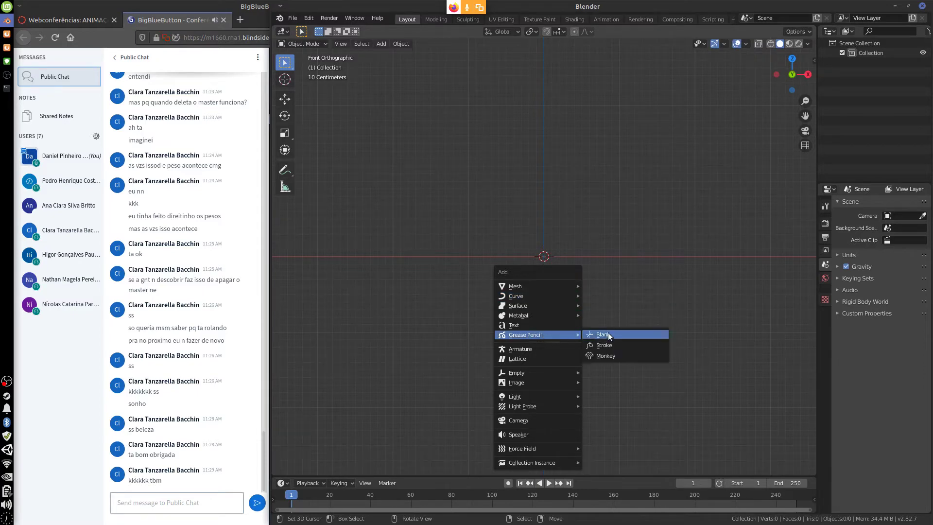
left_click(644, 331)
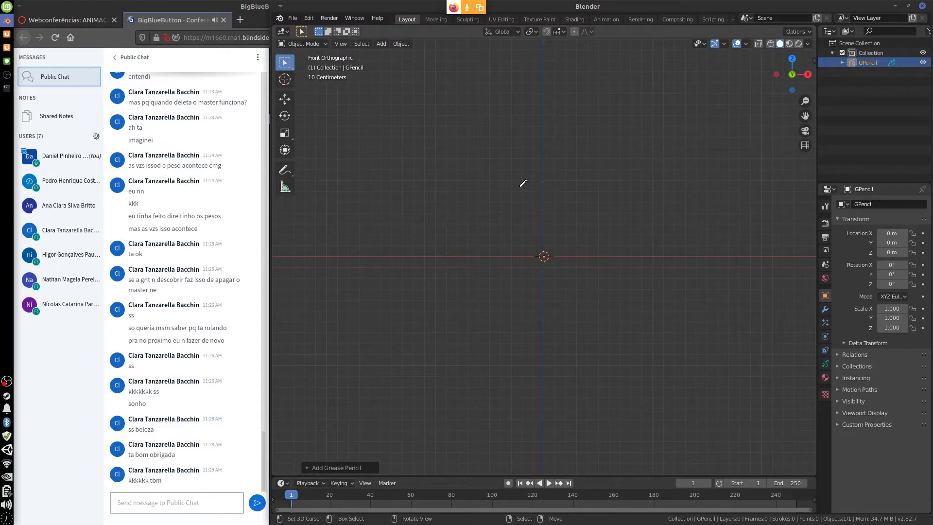
left_click_drag(523, 183, 445, 316)
key("ctrl+z")
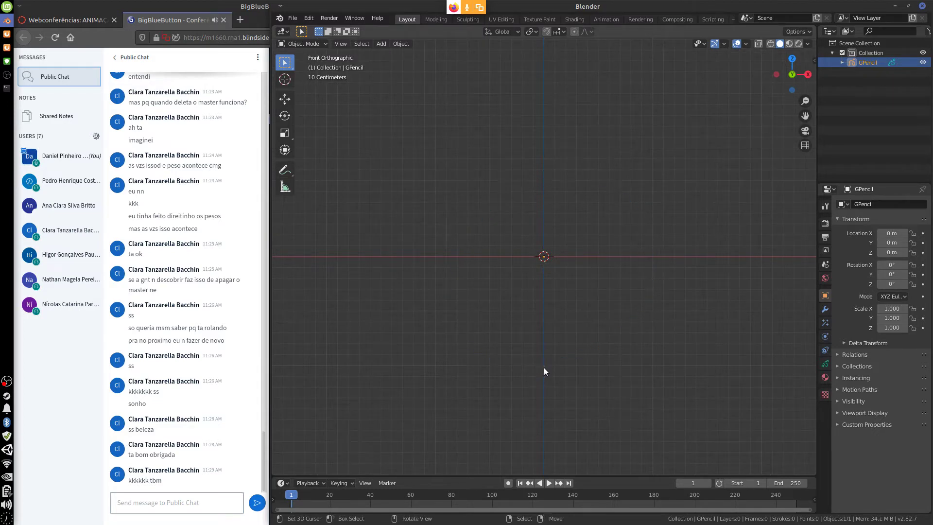
Switch to Draw mode and draw a freehand circle around the origin.
left_click(306, 44)
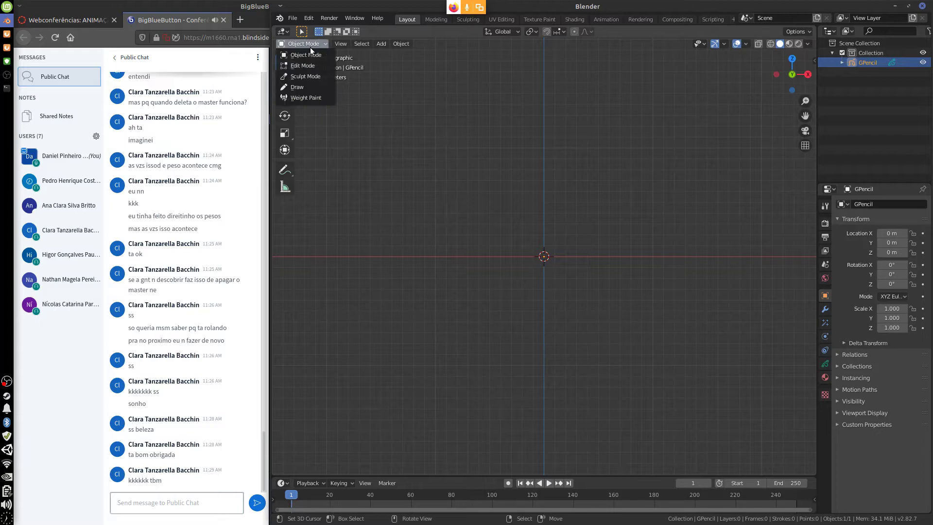
left_click(308, 86)
mouse_move(539, 181)
left_mouse_down()
mouse_move(581, 345)
mouse_move(538, 170)
left_mouse_up()
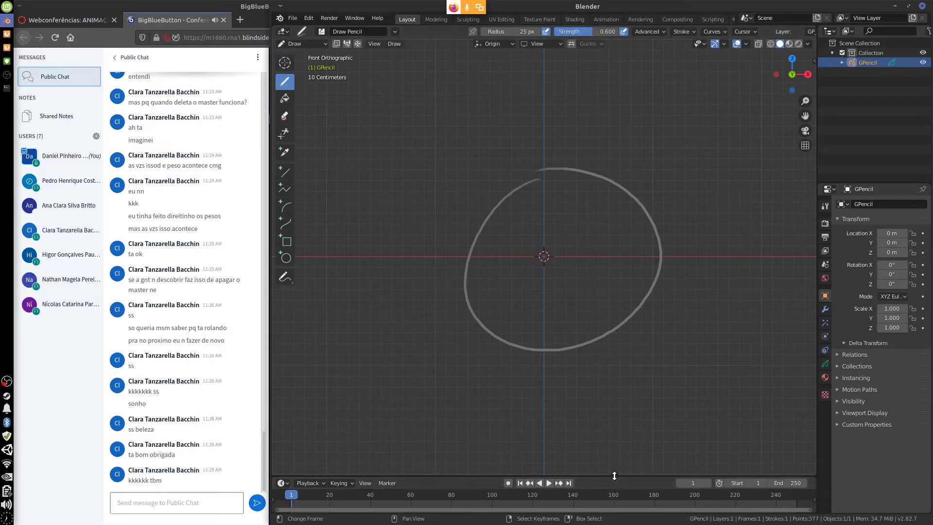
Make the timeline area much taller and split off a second small area.
mouse_move(615, 476)
left_mouse_down()
mouse_move(622, 327)
mouse_move(623, 359)
left_mouse_up()
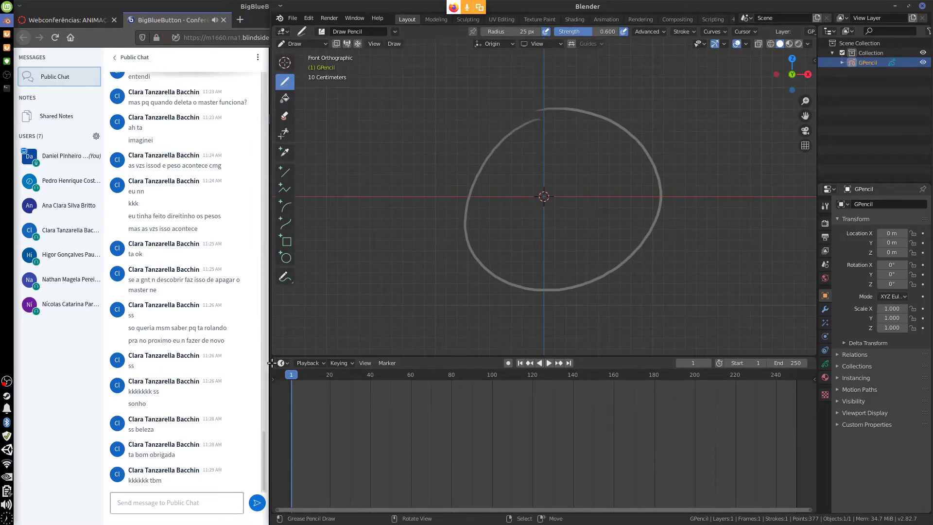
left_click_drag(273, 360, 340, 500)
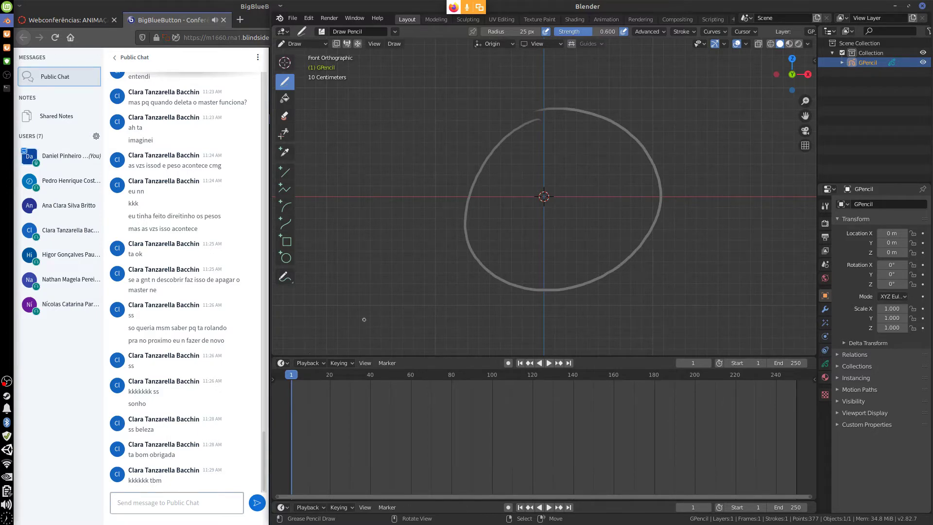
left_click(284, 363)
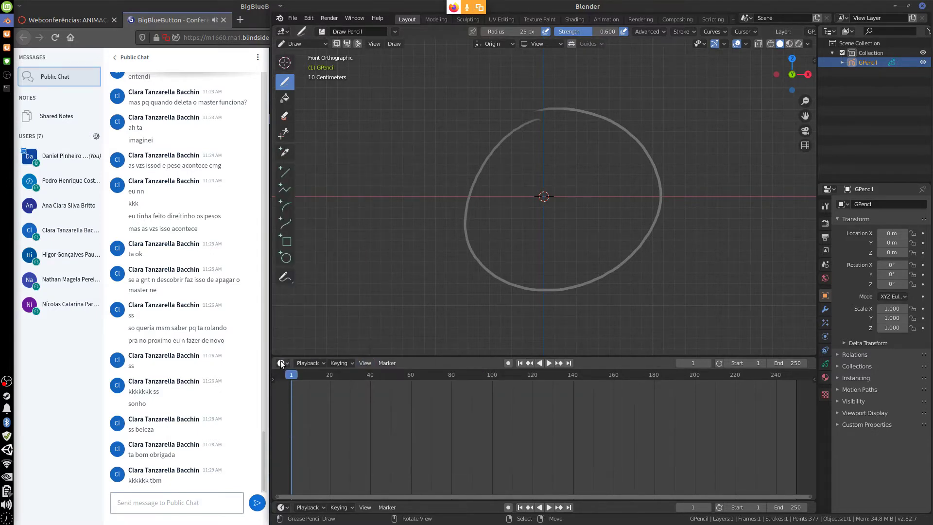
Turn the timeline into a Grease Pencil Dope Sheet and expand Summary to show GP_Layer.
left_click(280, 364)
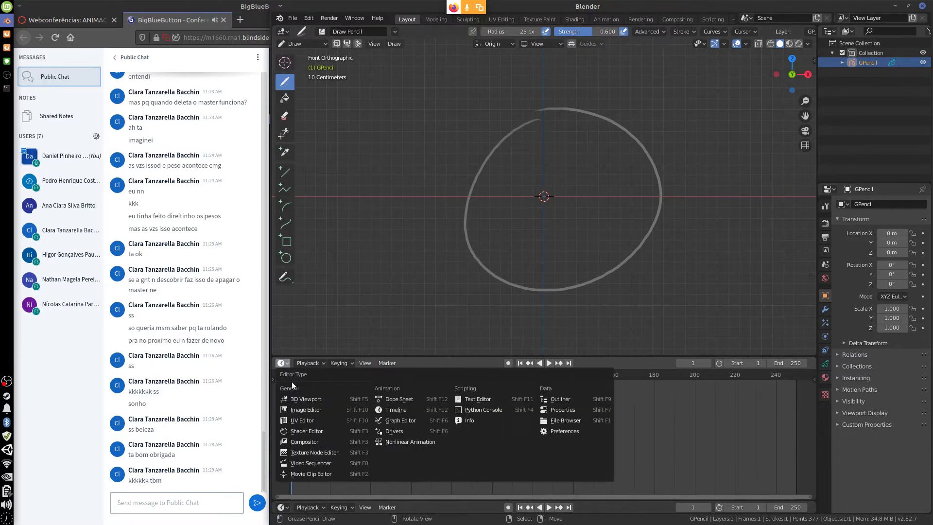
left_click(407, 398)
left_click(331, 365)
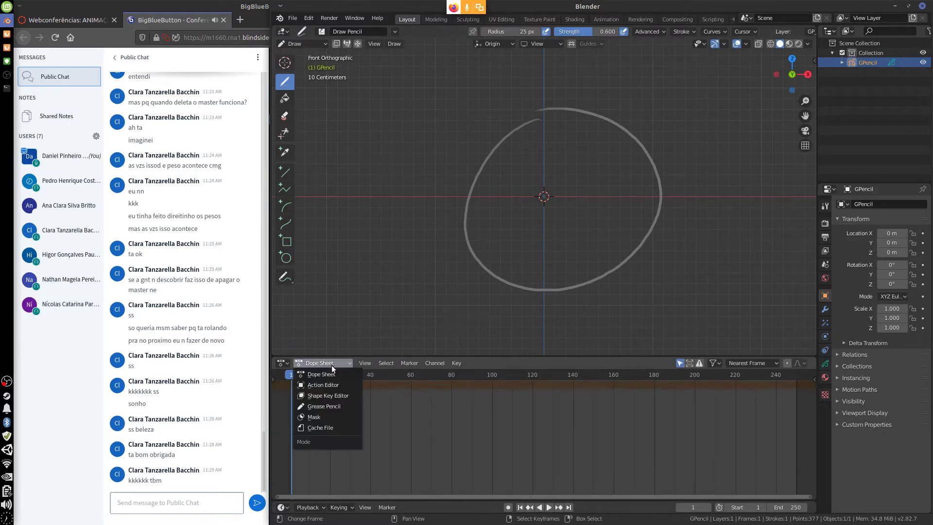
left_click(334, 407)
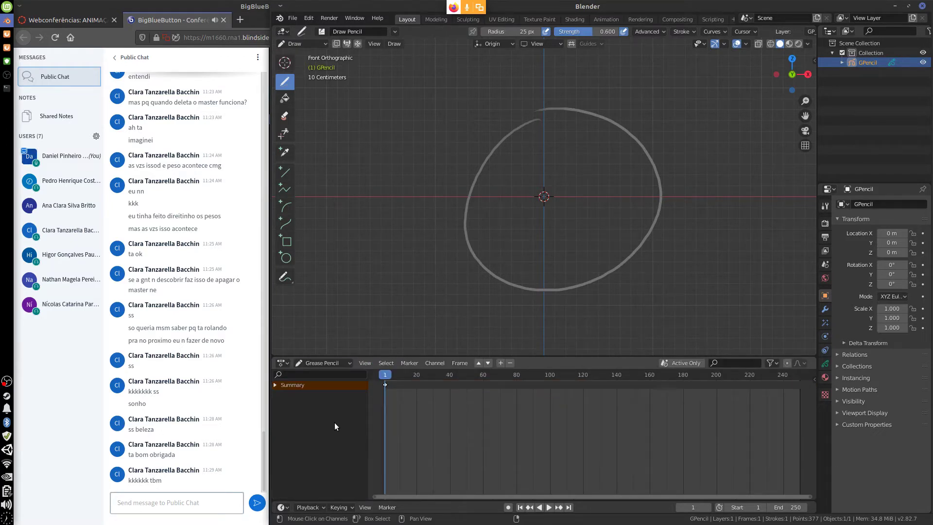
left_click(279, 387)
left_click(273, 413)
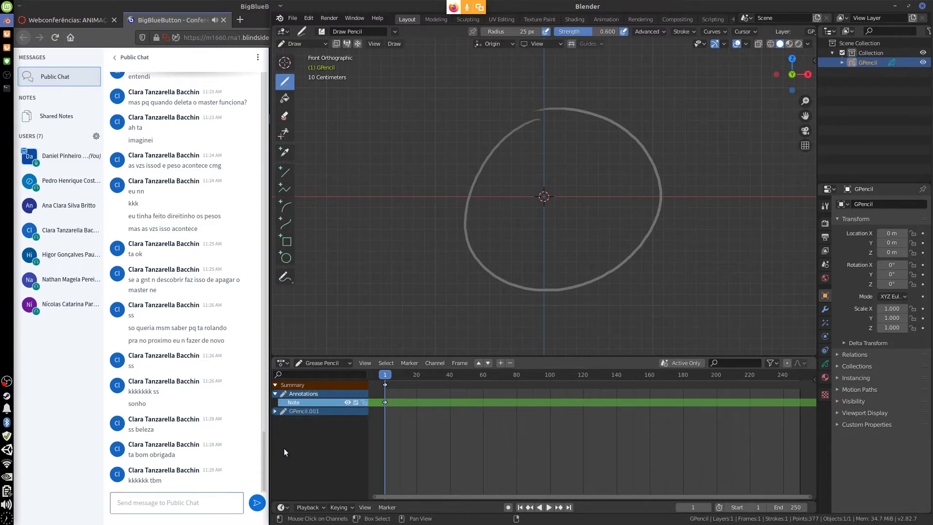
left_click(278, 413)
key("KP_Subtract")
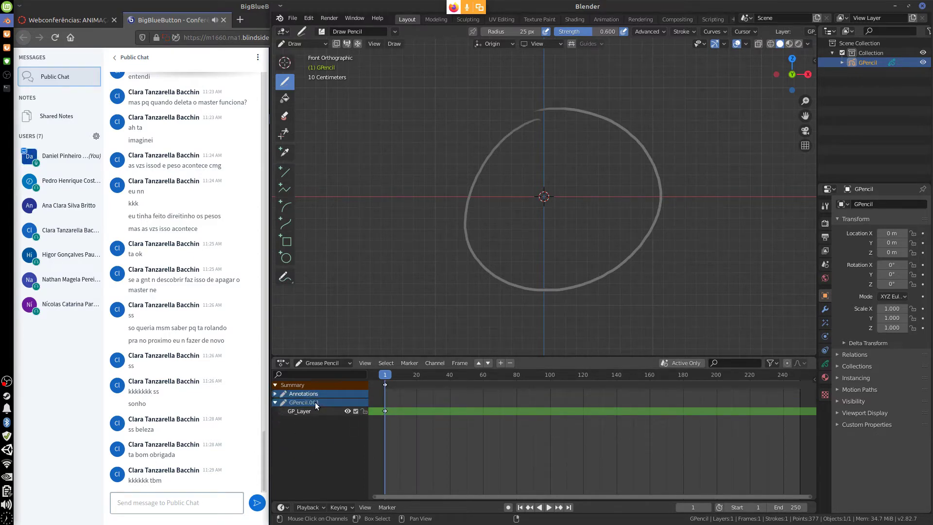
Draw a blue annotation loop and downward arrow left of the circle, then reveal the Note layer in the dope sheet.
left_click(285, 276)
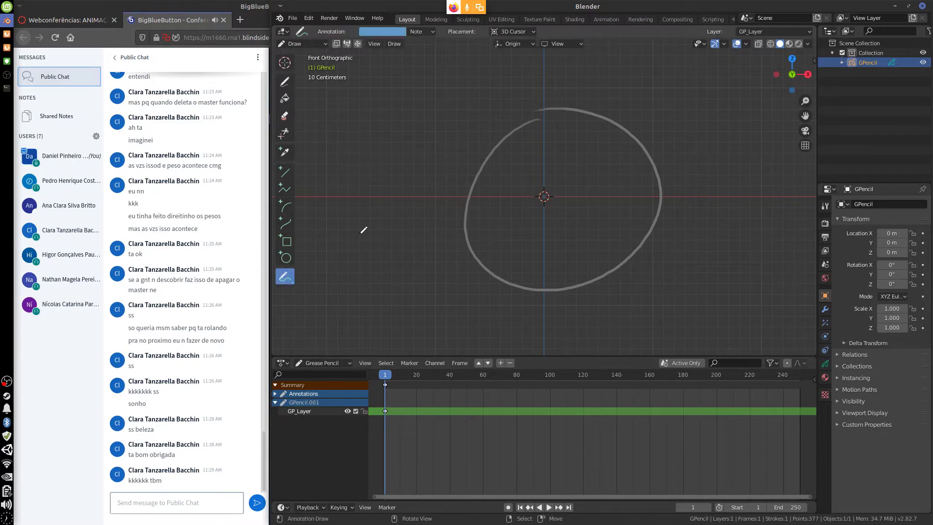
left_click_drag(382, 203, 362, 271)
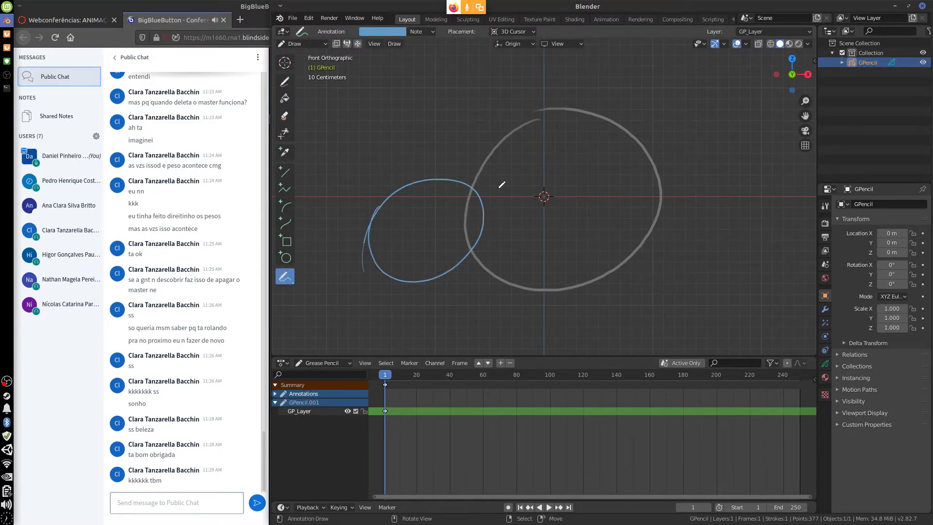
left_click_drag(405, 91, 424, 132)
left_click(276, 393)
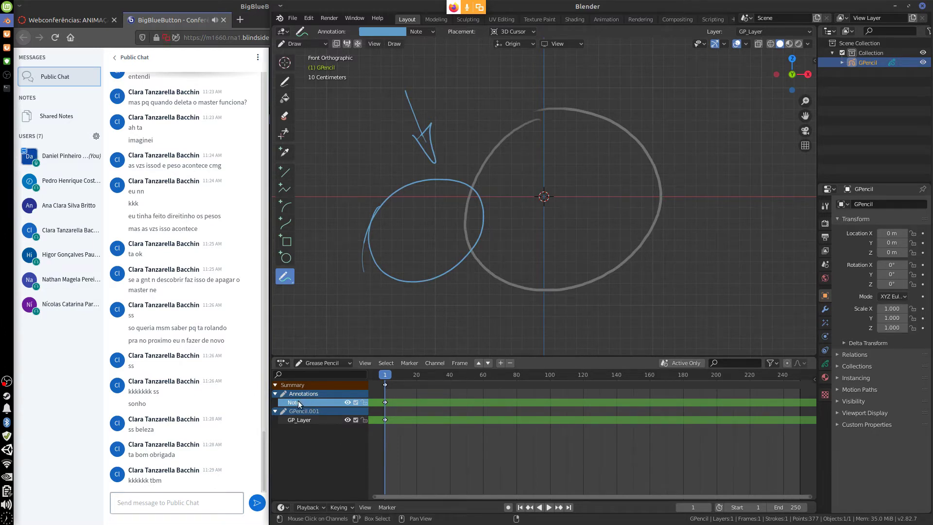
key("KP_Subtract")
left_click(277, 394)
Delete the Note annotation layer from the sidebar's View tab.
left_click(814, 60)
left_click(810, 98)
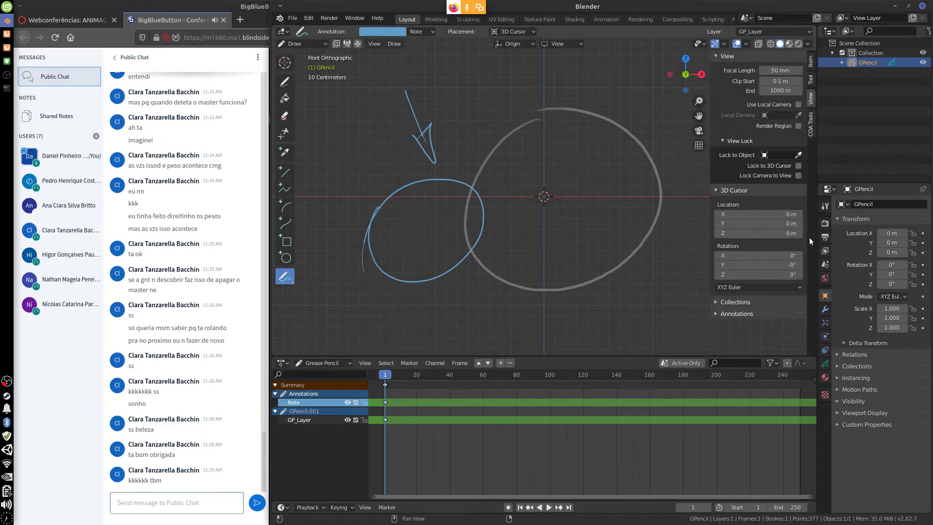
left_click(724, 317)
scroll(800, 196, "down", 2)
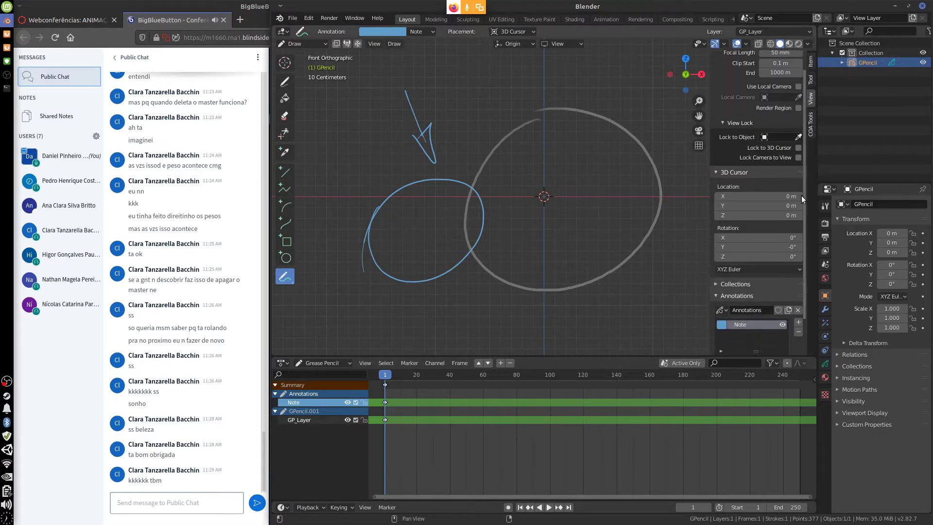
scroll(801, 195, "down", 2)
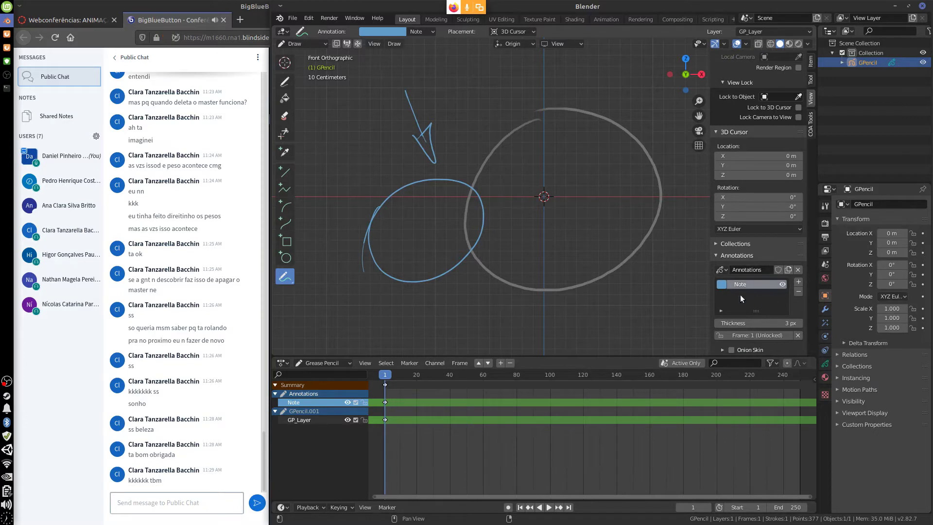
left_click(798, 291)
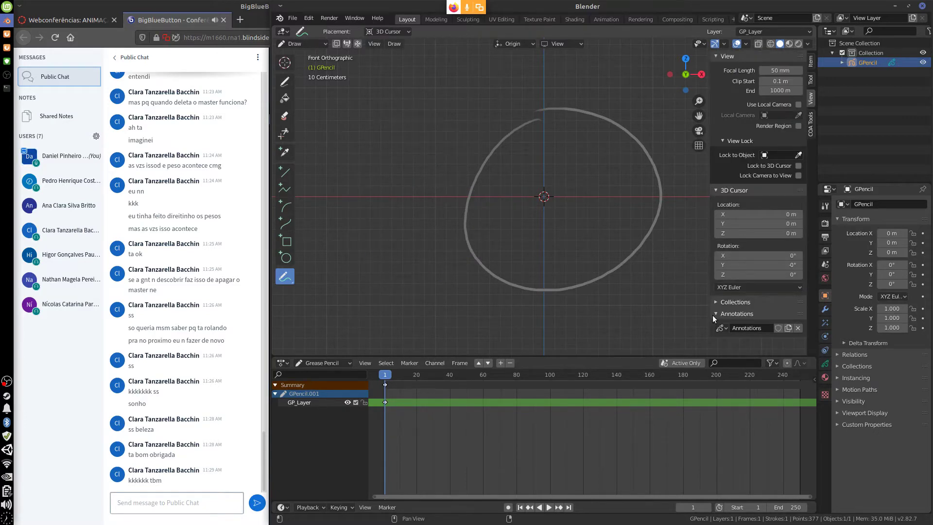
Create a new material for GPencil in the Material properties, turning the circle black.
left_click(842, 62)
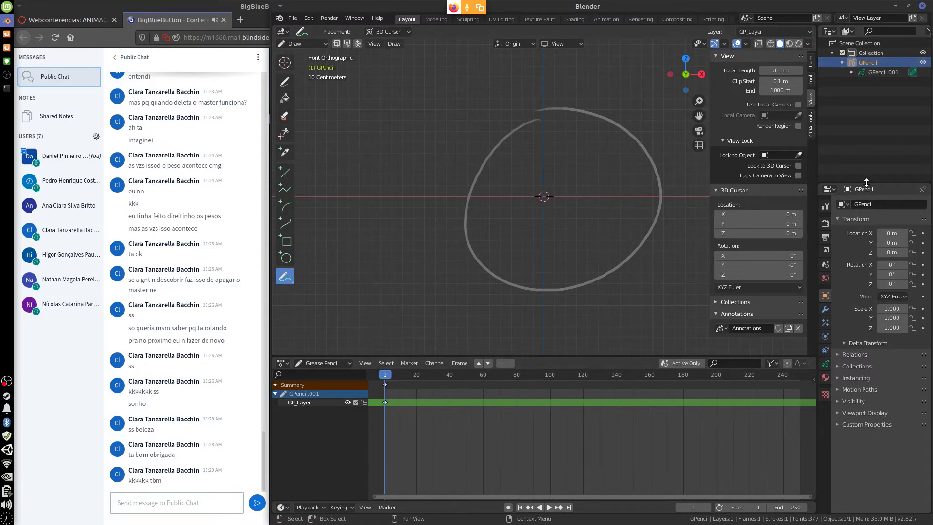
left_click_drag(866, 182, 871, 103)
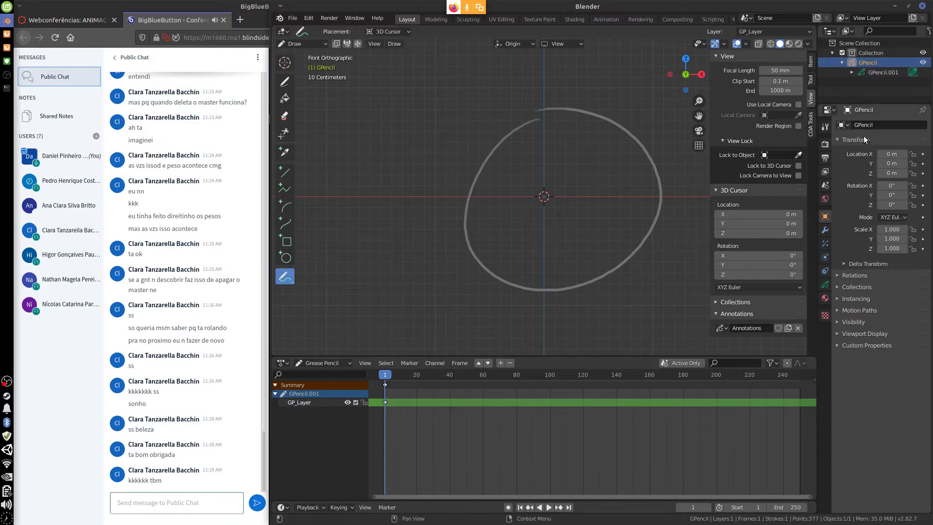
left_click(824, 298)
left_click(844, 206)
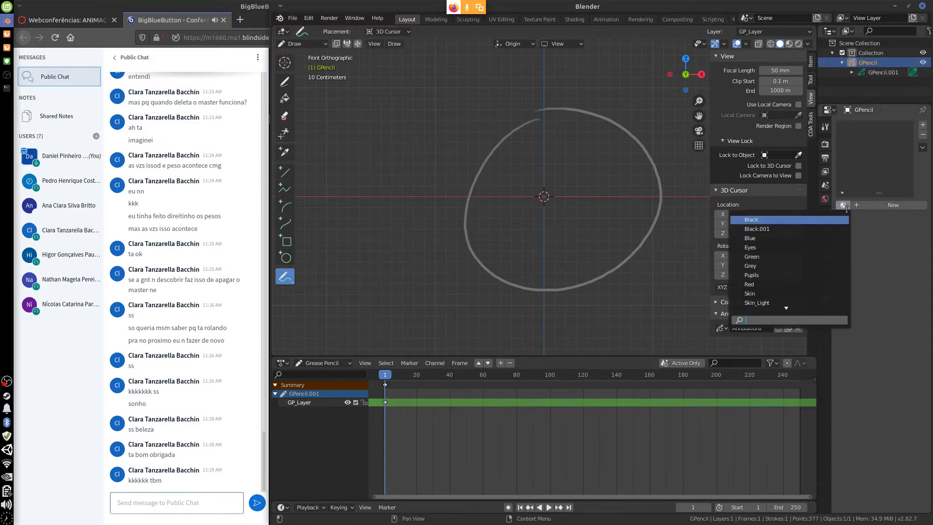
left_click(886, 205)
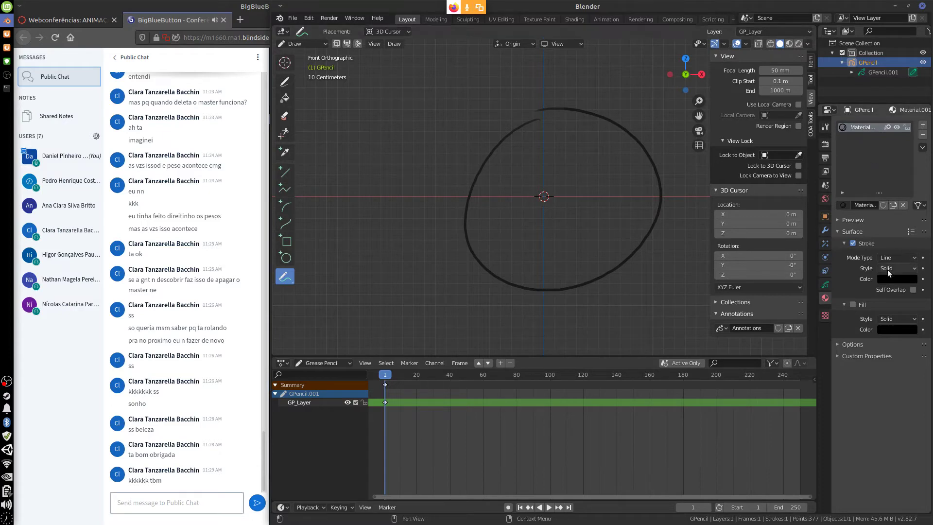
Set the circle material's stroke colour to orange on the HSV wheel.
left_click(855, 304)
left_click(852, 302)
left_click(852, 302)
left_click(893, 279)
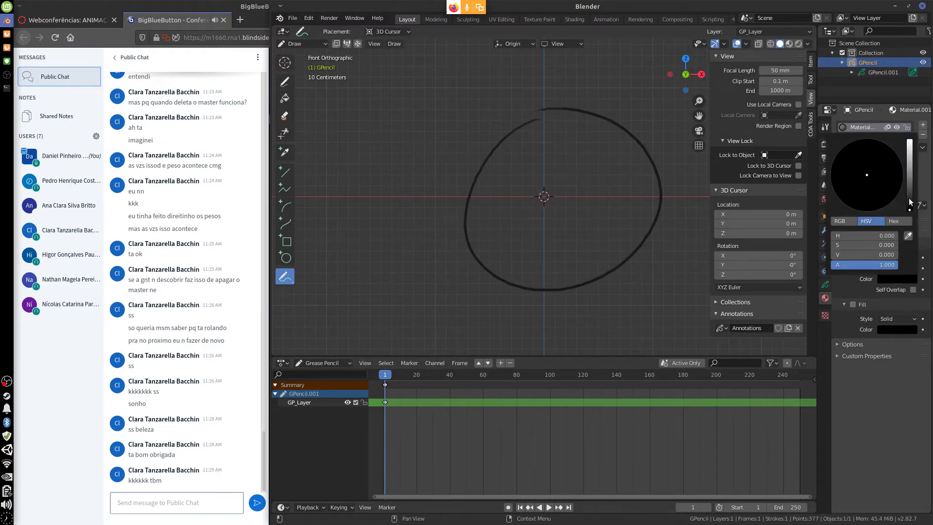
left_click_drag(911, 202, 909, 141)
left_click_drag(866, 172, 844, 212)
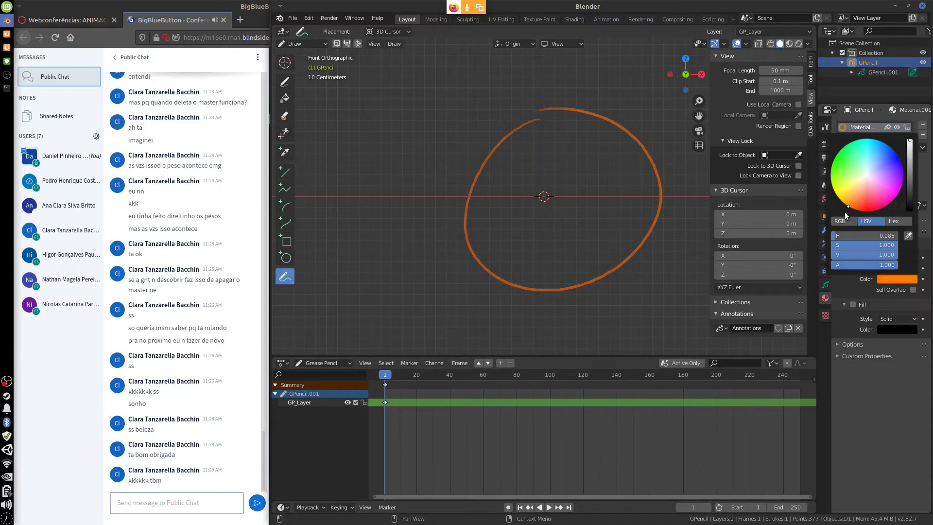
Enable Fill on the circle and set its fill colour to light blue.
left_click(896, 330)
left_click_drag(910, 252, 909, 191)
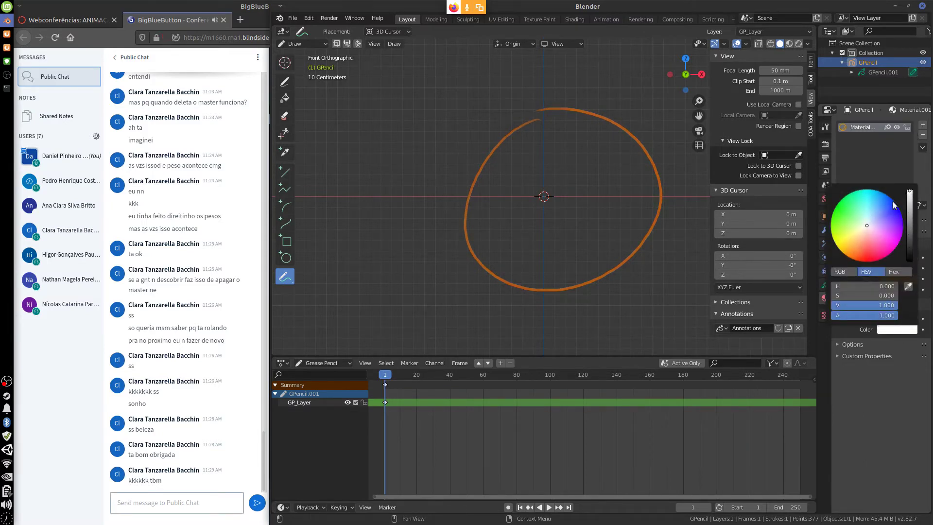
left_click_drag(862, 238, 849, 249)
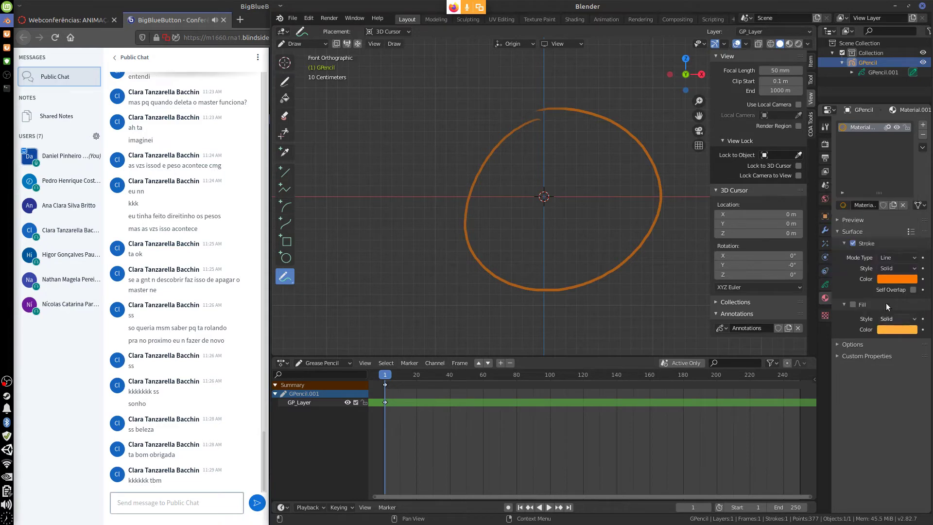
left_click(893, 330)
left_click_drag(896, 215, 858, 232)
left_click(852, 305)
left_click(894, 330)
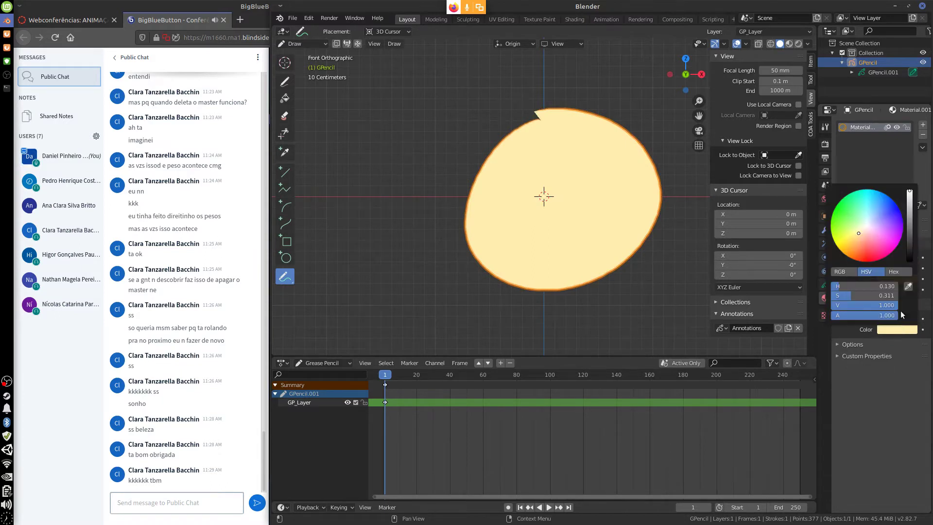
mouse_move(882, 218)
left_mouse_down()
mouse_move(847, 211)
mouse_move(861, 215)
mouse_move(836, 243)
mouse_move(870, 215)
left_mouse_up()
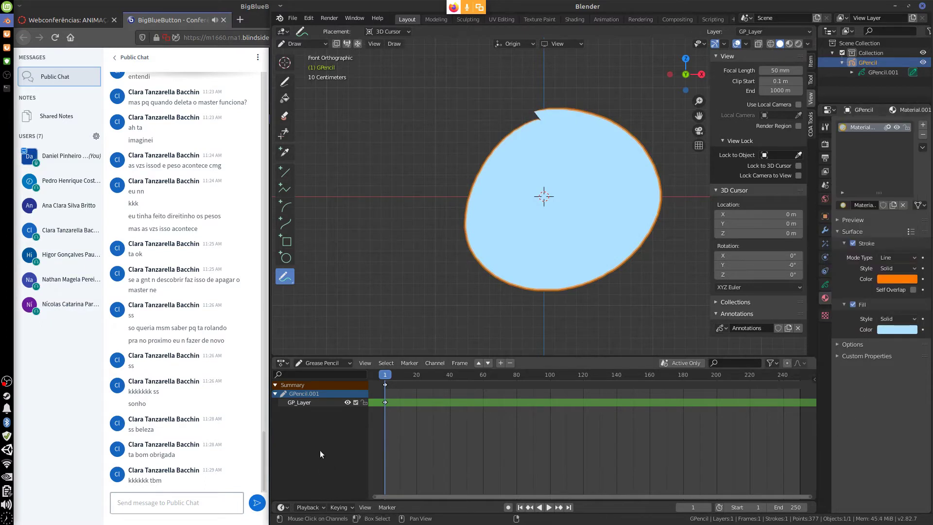
Turn off the circle's fill and add a new Material.002 with a yellow fill.
left_click(852, 304)
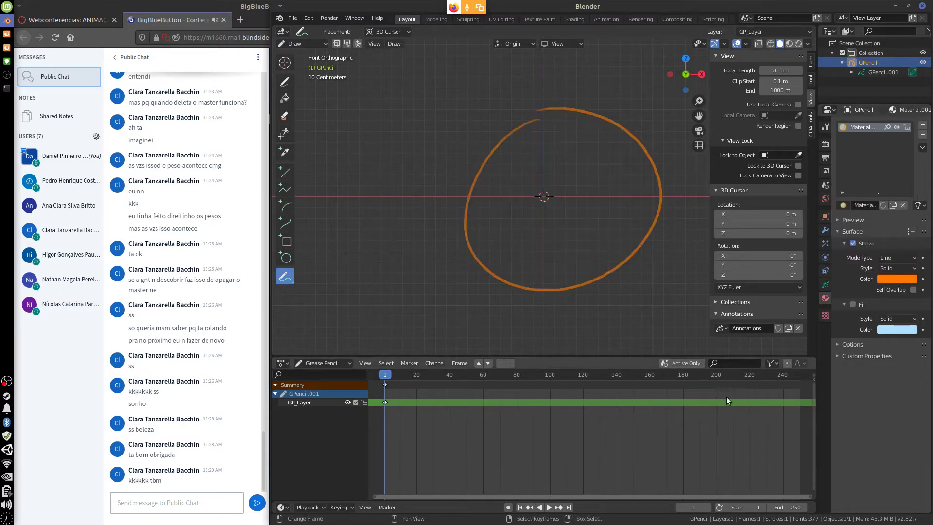
left_click(924, 127)
left_click(874, 205)
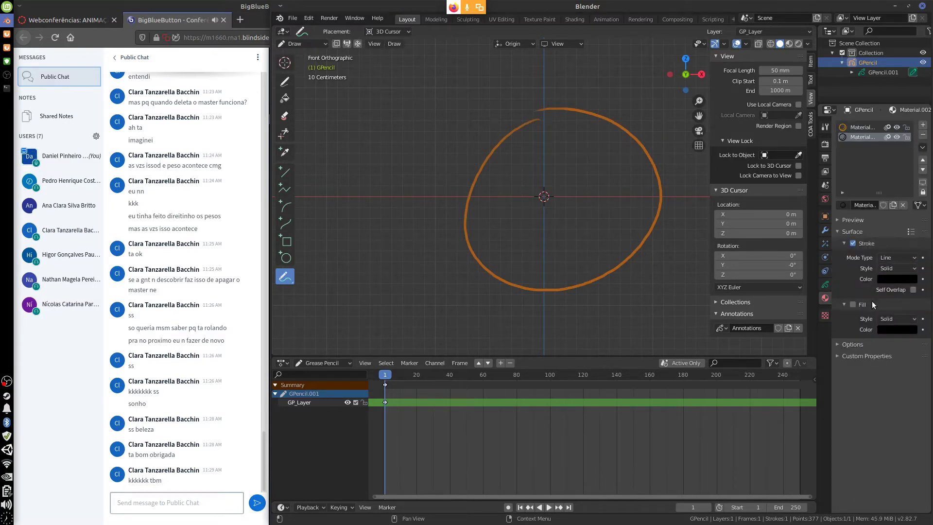
left_click(895, 330)
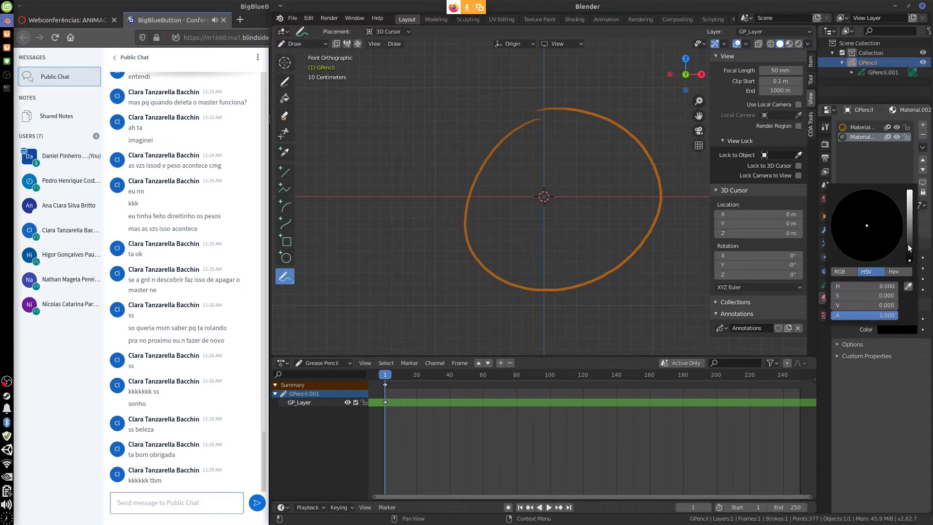
left_click_drag(907, 243, 908, 194)
left_click_drag(852, 231, 848, 238)
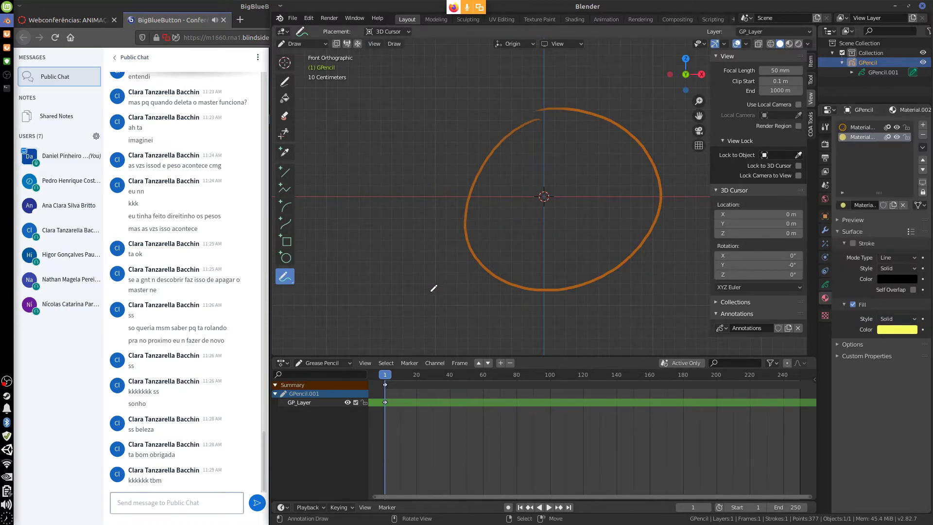
Switch between Material.001 and Material.002, then sketch a loop left of the circle.
left_click(858, 127)
left_click(858, 137)
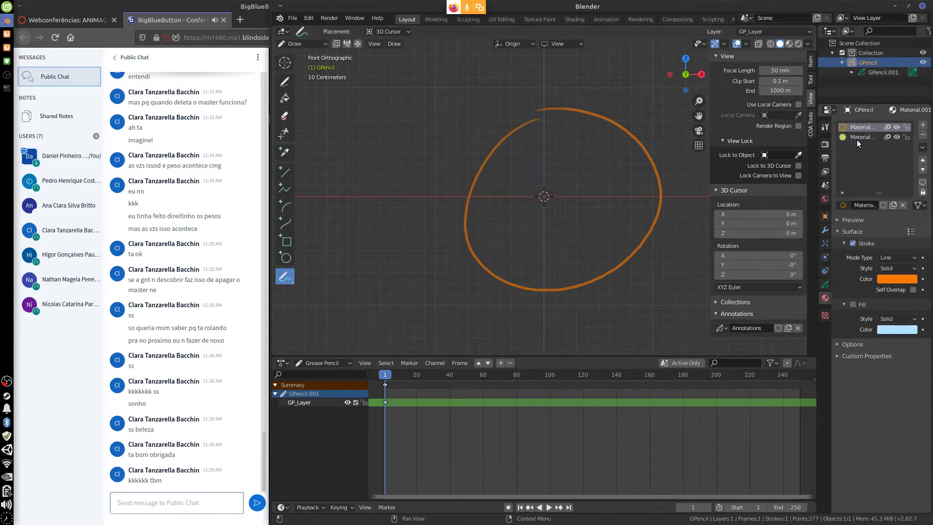
left_click(858, 137)
left_click(858, 127)
left_click(858, 137)
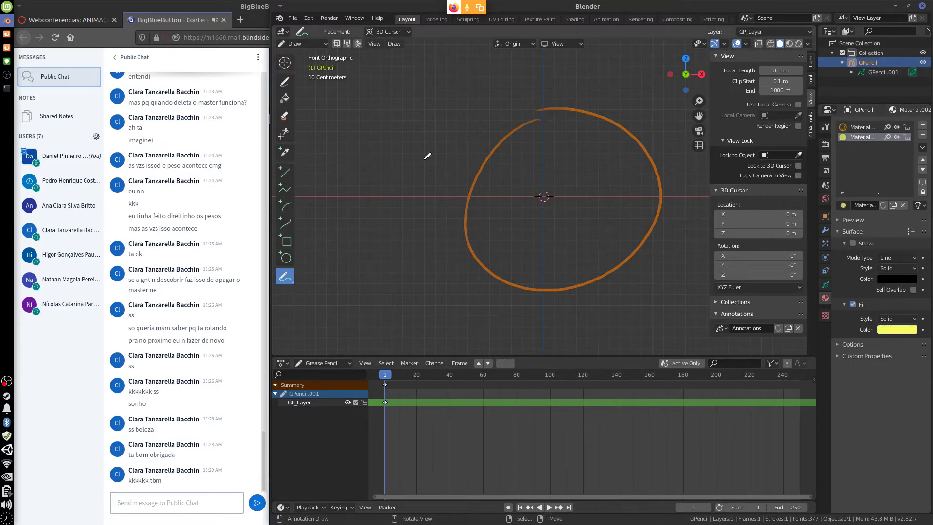
mouse_move(388, 141)
left_mouse_down()
mouse_move(392, 189)
mouse_move(379, 190)
left_mouse_up()
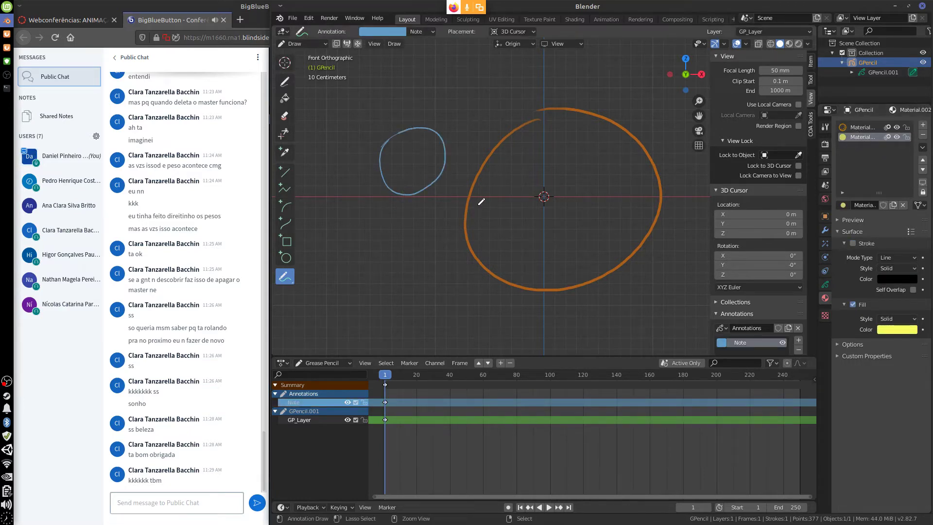
Undo the stray loop and test strokes, then pan the view and close the sidebar.
key("ctrl+z")
left_click(285, 81)
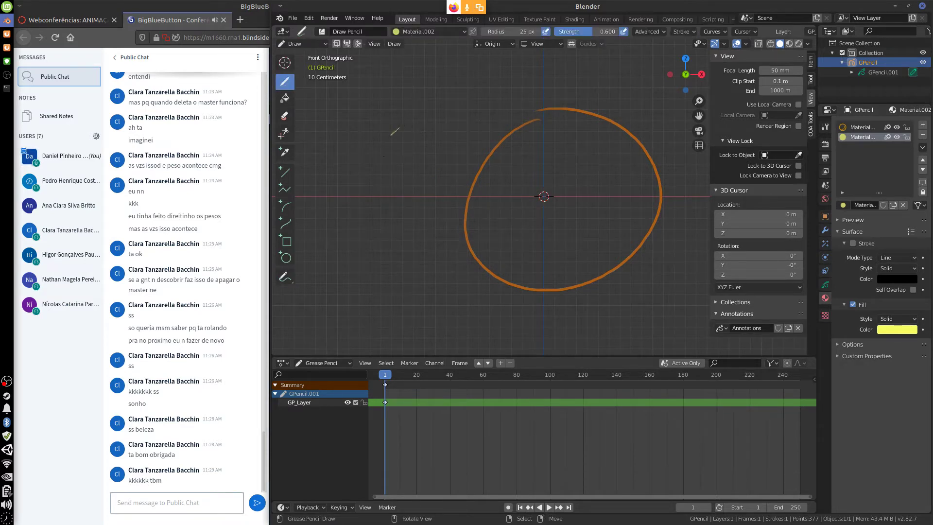
mouse_move(395, 132)
left_mouse_down()
mouse_move(454, 128)
mouse_move(401, 121)
left_mouse_up()
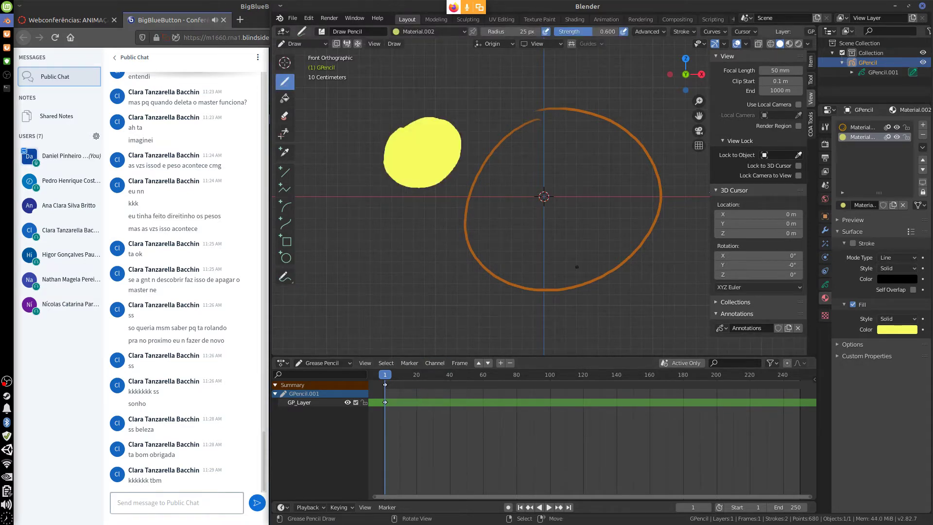
left_click(864, 128)
left_click_drag(534, 170, 524, 189)
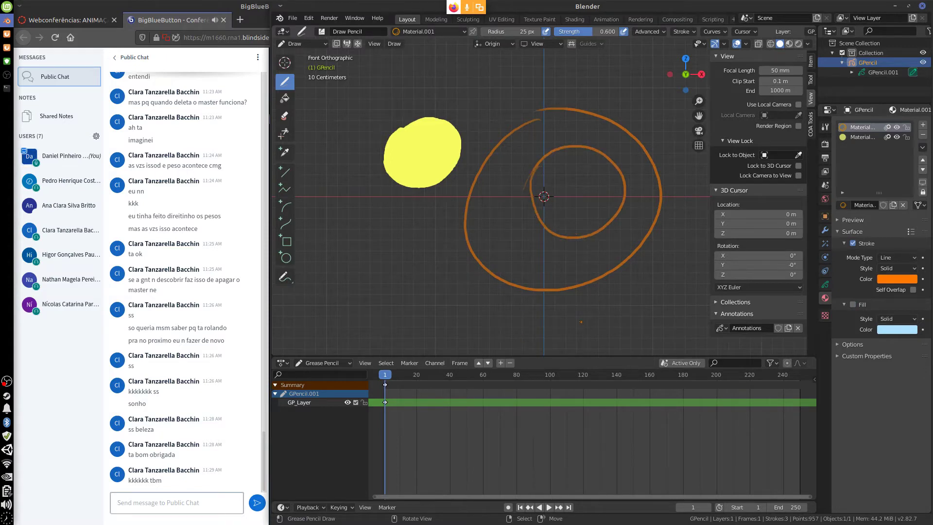
key("ctrl+z")
key("ctrl+z")
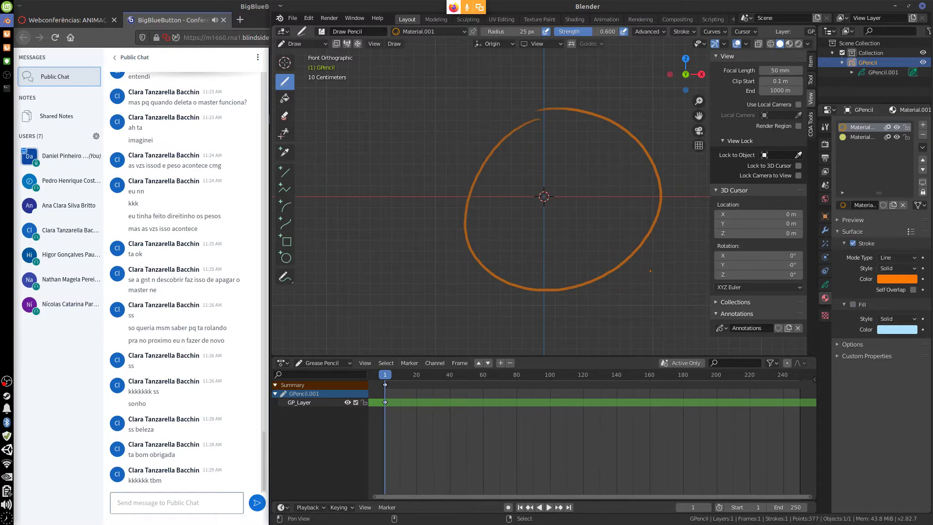
middle_click_drag(616, 290, 565, 285, "shift")
left_click_drag(709, 253, 802, 253)
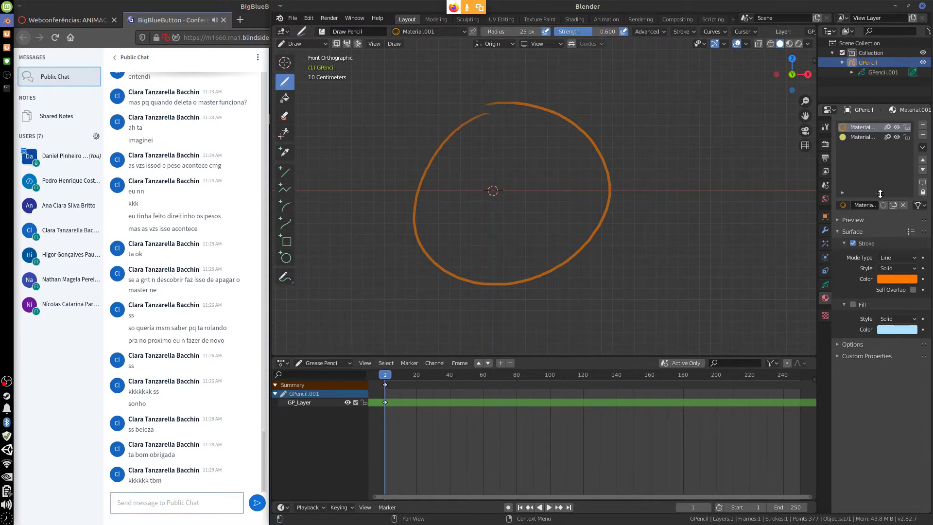
Enlarge the material list, go to frame 0, and pick Material.001 for drawing.
left_click_drag(880, 194, 880, 223)
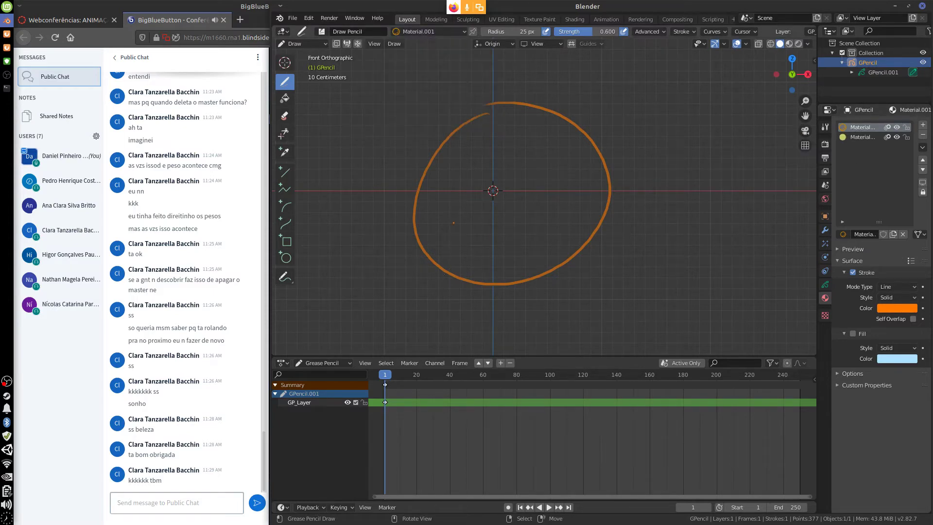
left_click(441, 33)
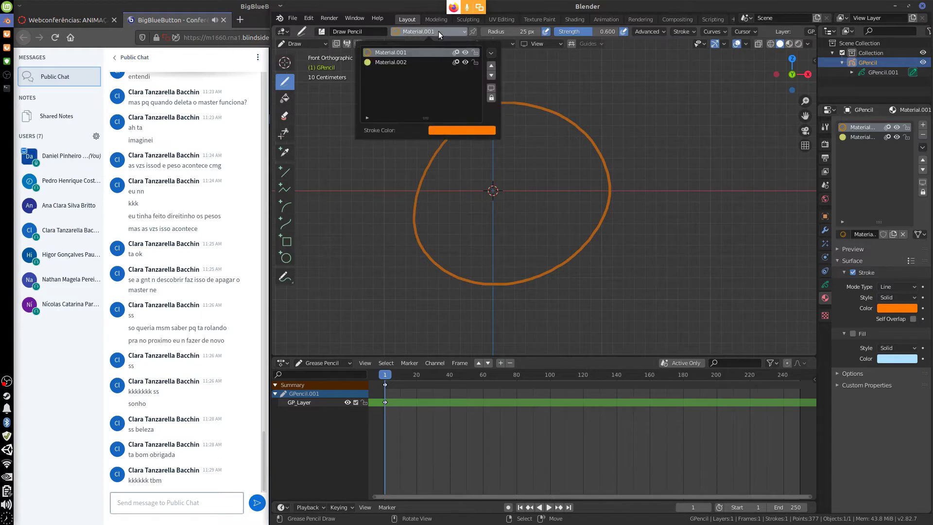
left_click(438, 32)
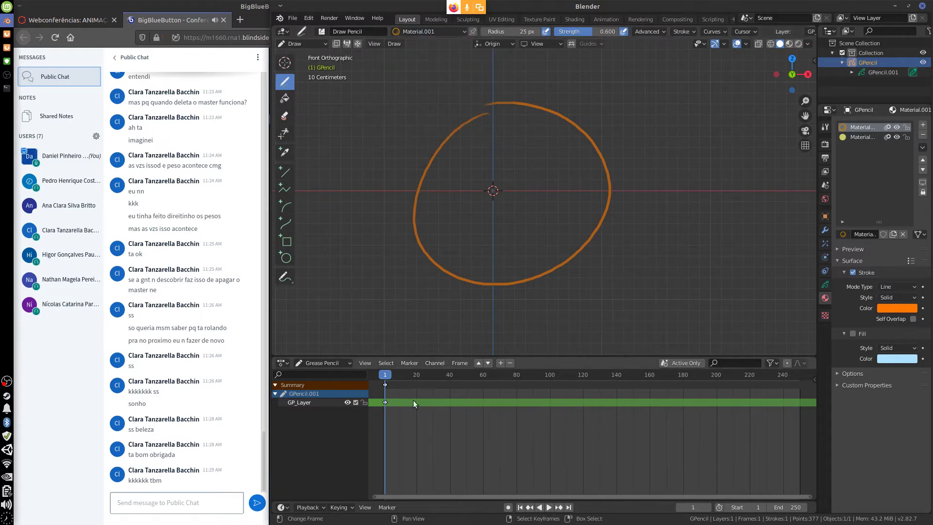
left_click(382, 374)
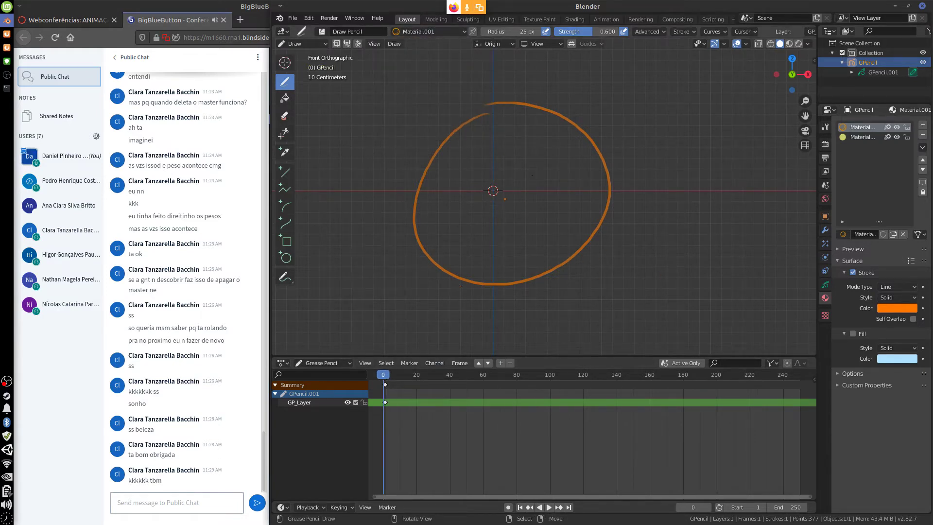
mouse_move(771, 29)
middle_mouse_down()
mouse_move(698, 34)
mouse_move(768, 34)
middle_mouse_up()
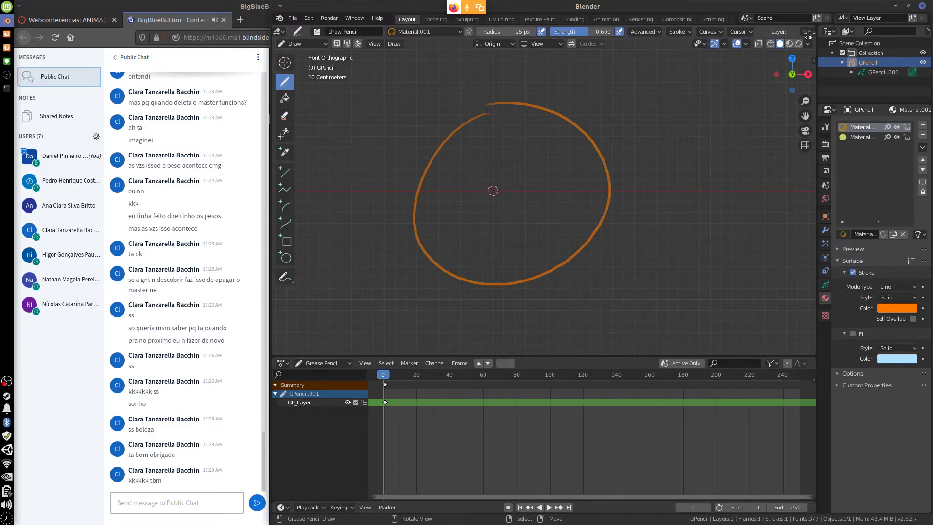
left_click(396, 32)
left_click(412, 63)
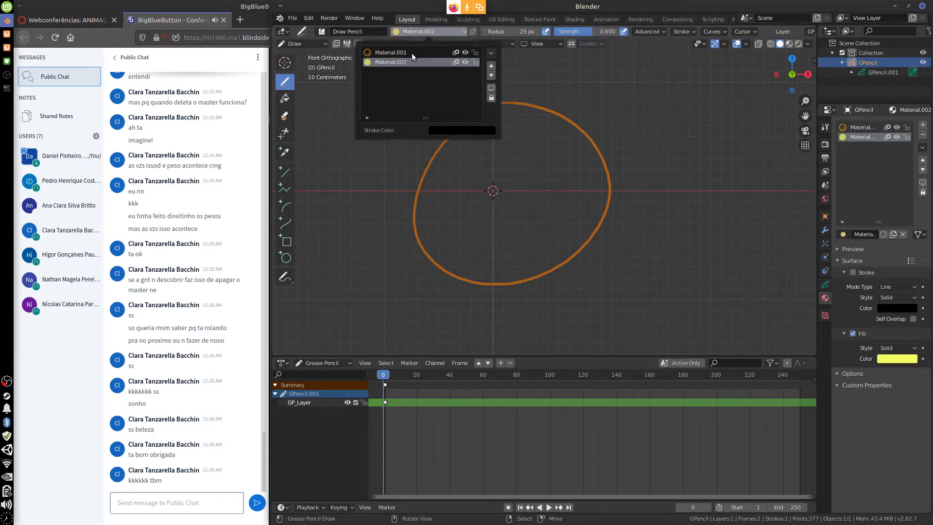
left_click(410, 53)
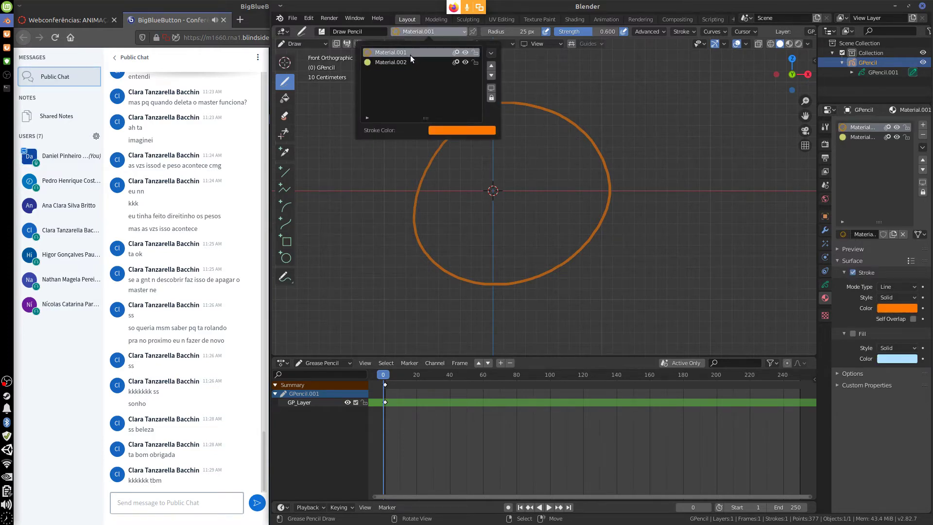
left_click(322, 32)
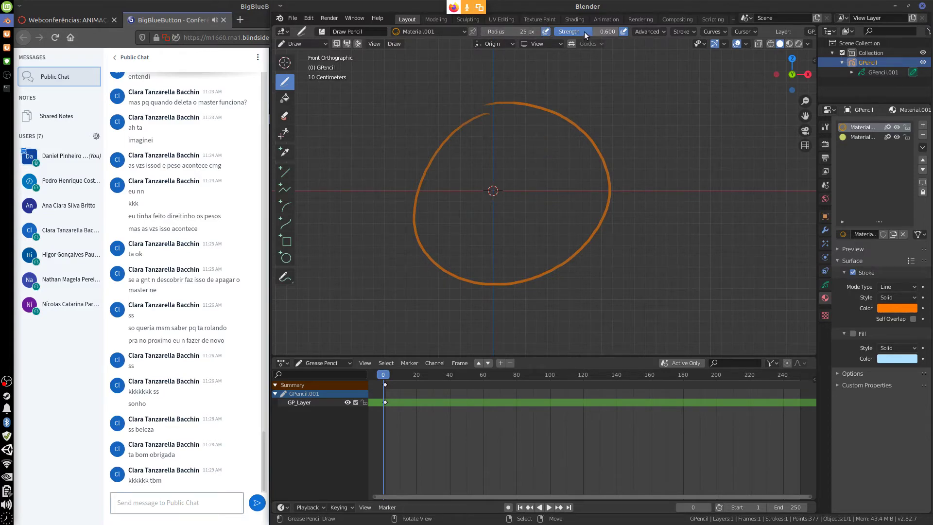
left_click_drag(585, 33, 615, 34)
mouse_move(666, 99)
left_mouse_down()
mouse_move(647, 152)
mouse_move(692, 204)
left_mouse_up()
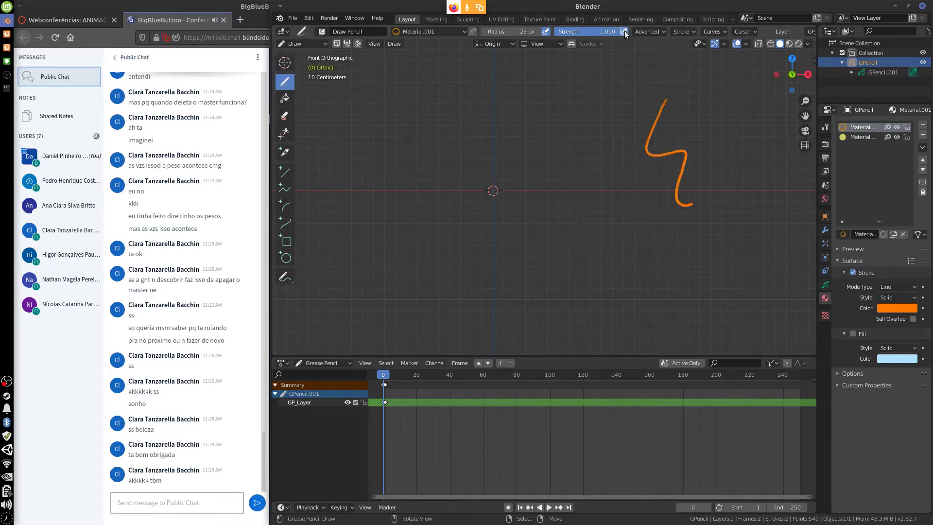
mouse_move(657, 79)
left_mouse_down()
mouse_move(605, 194)
mouse_move(626, 233)
left_mouse_up()
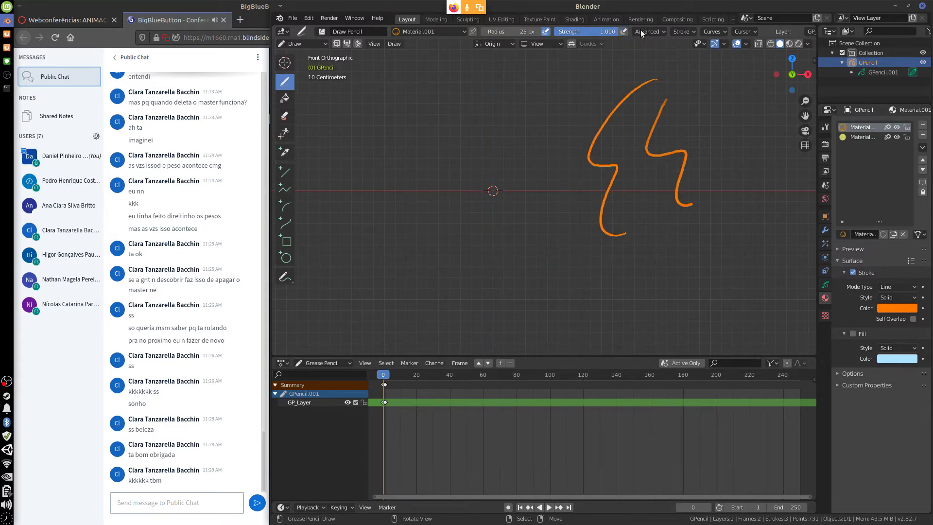
mouse_move(565, 105)
left_mouse_down()
mouse_move(545, 189)
mouse_move(607, 301)
left_mouse_up()
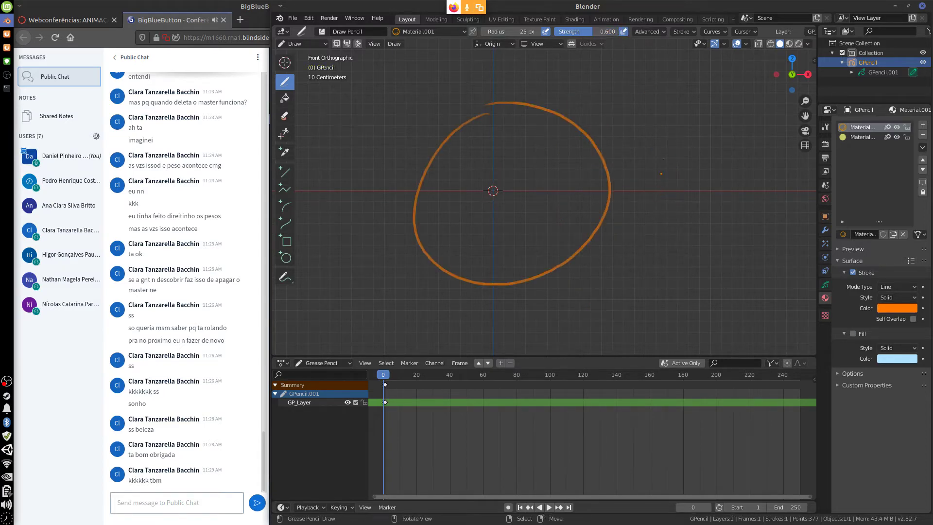
middle_click_drag(772, 31, 588, 32)
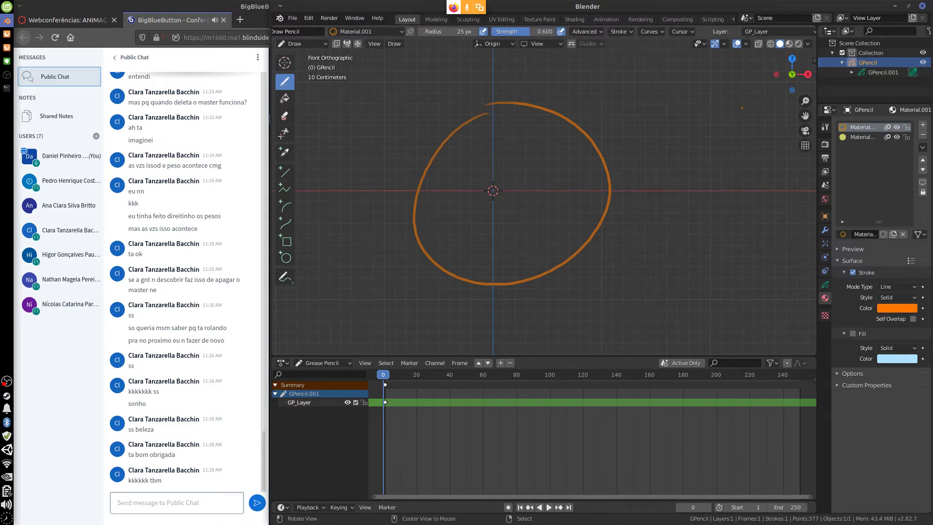
left_click(588, 31)
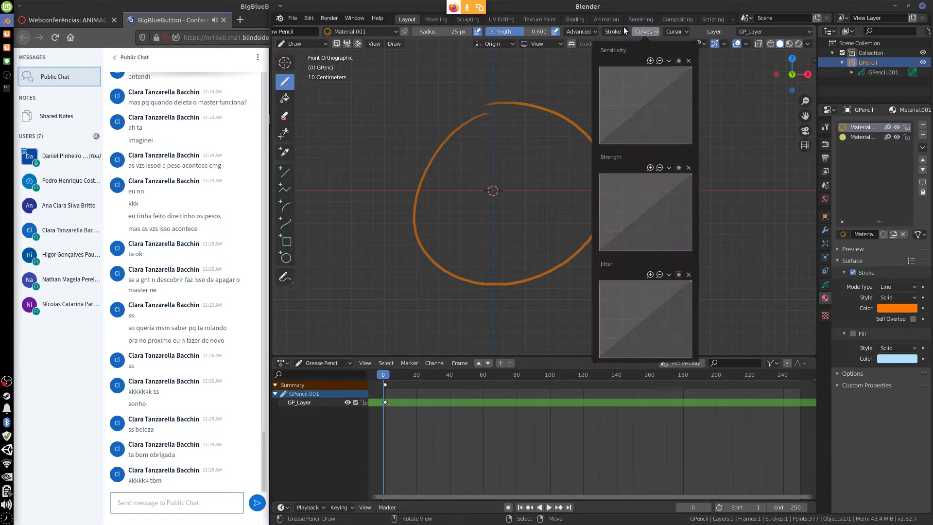
left_click(808, 31)
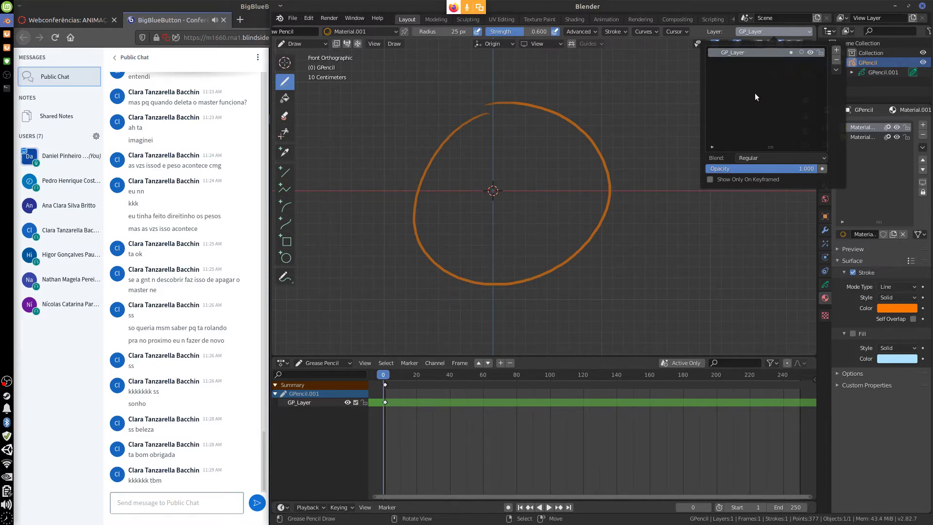
left_click(773, 32)
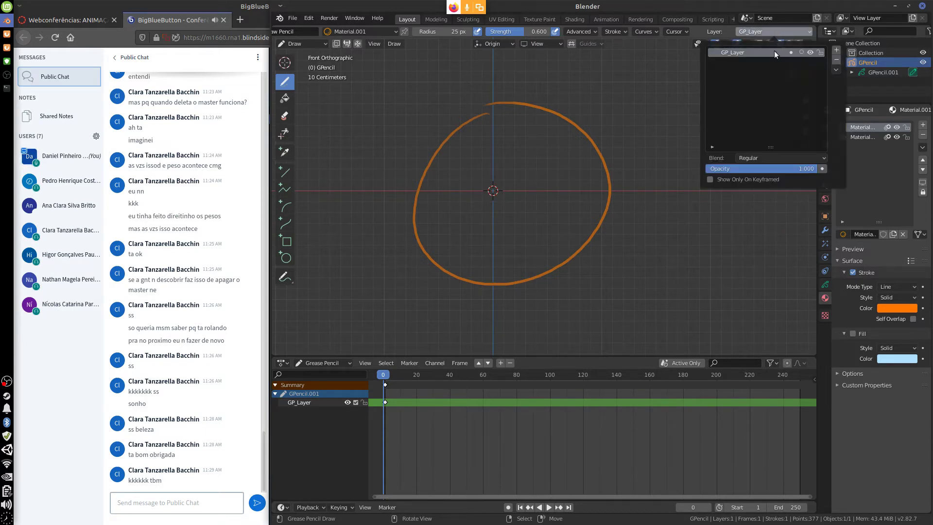
left_click(782, 158)
left_click(769, 169)
left_click_drag(771, 169, 834, 169)
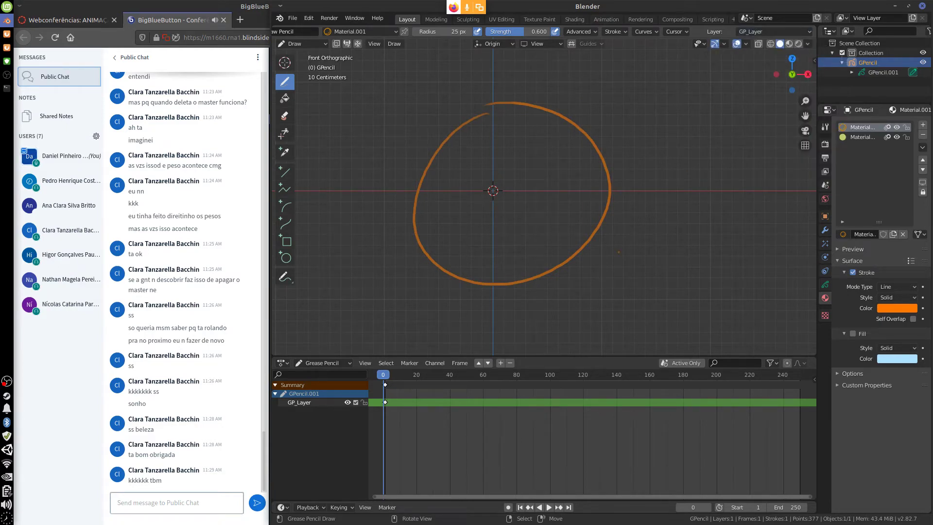
Return to frame 1 and select the circle's GP_Layer keyframe there.
left_click(385, 377)
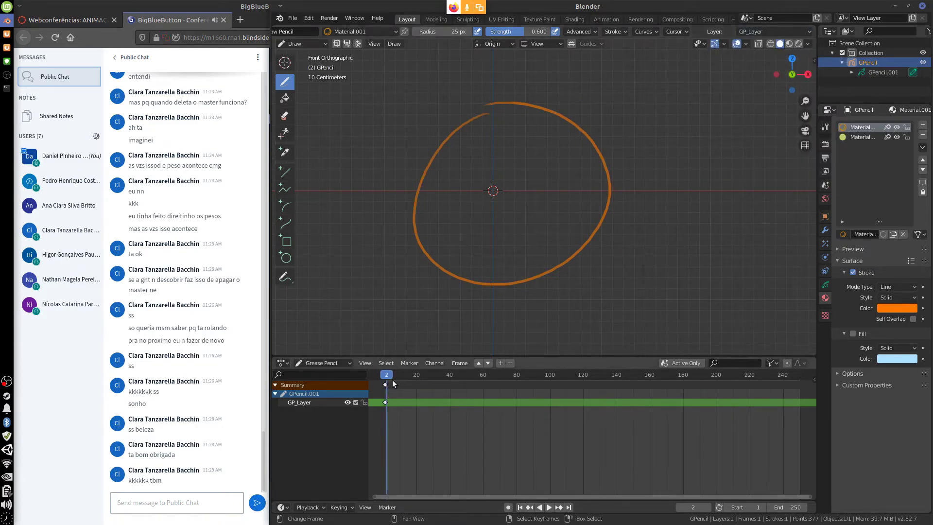
left_click(382, 377)
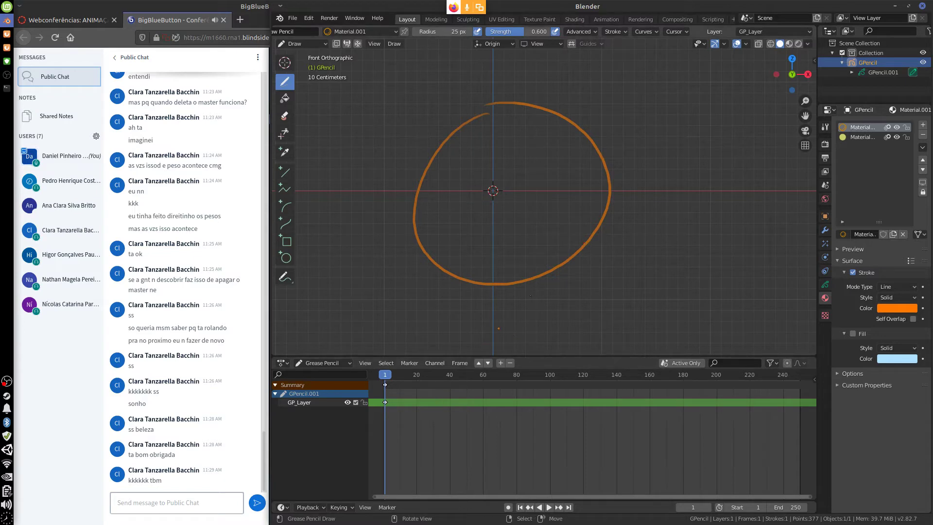
scroll(587, 261, "up", 1)
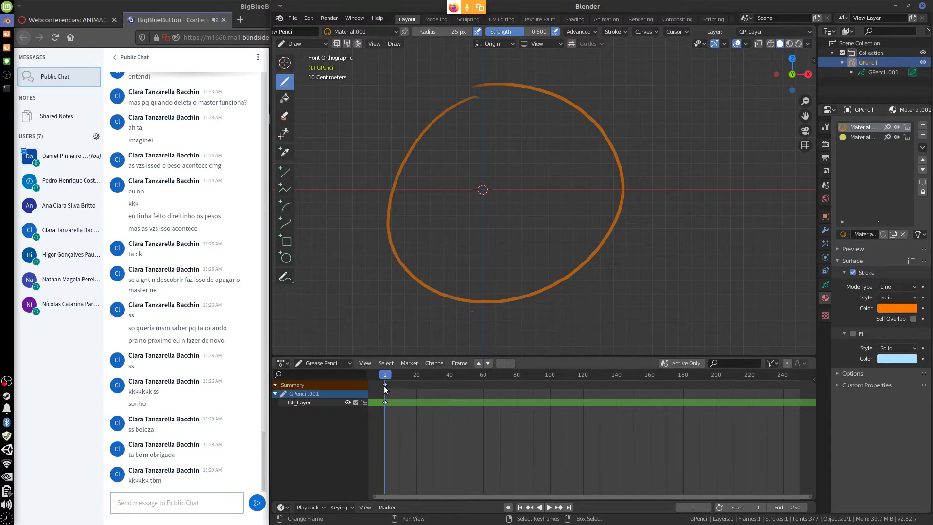
left_click(386, 402)
Delete the frame-1 keyframe and draw a new orange circle on frame 1.
key("x")
left_click(391, 419)
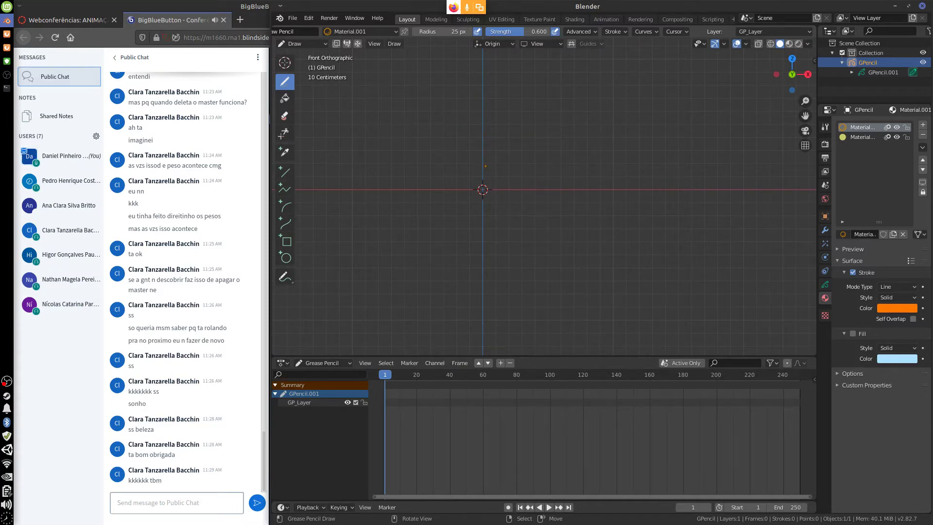
left_click_drag(480, 129, 440, 158)
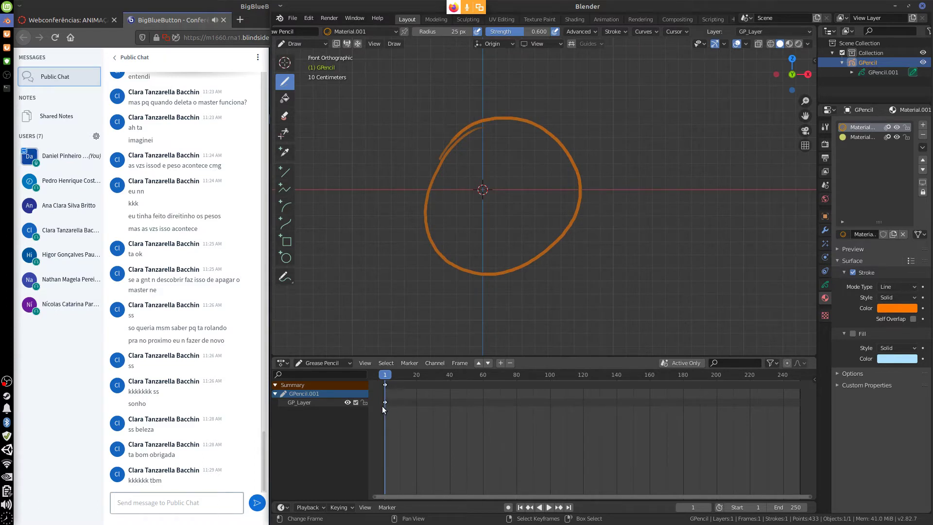
Advance to frame 20 and draw an orange square there.
key("space")
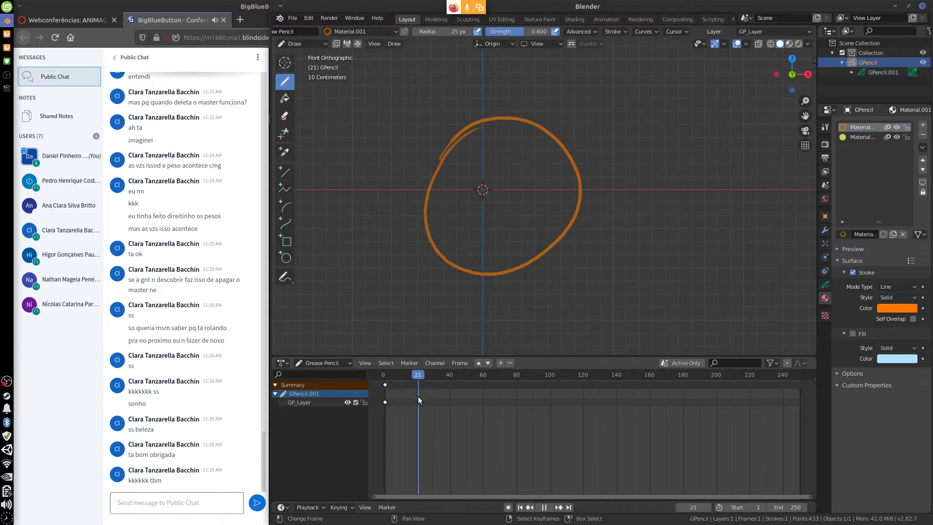
key("space")
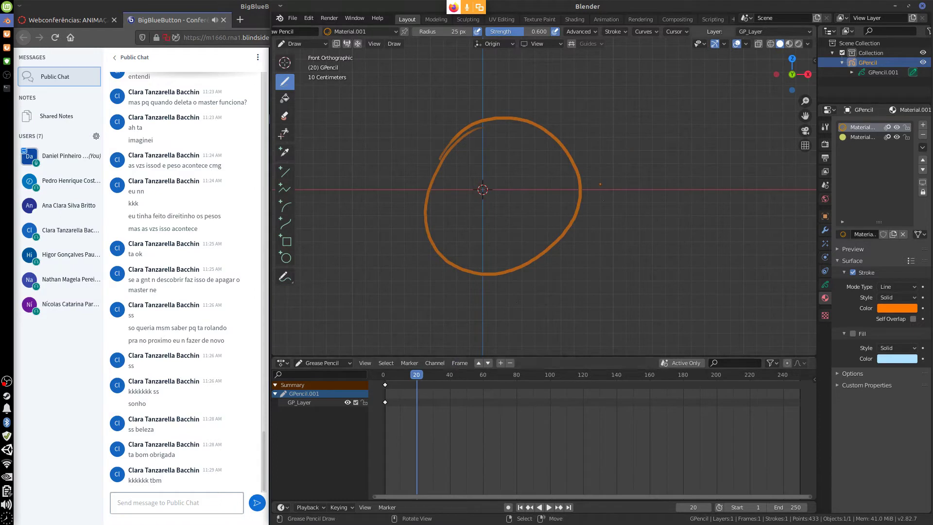
left_click_drag(597, 122, 601, 299)
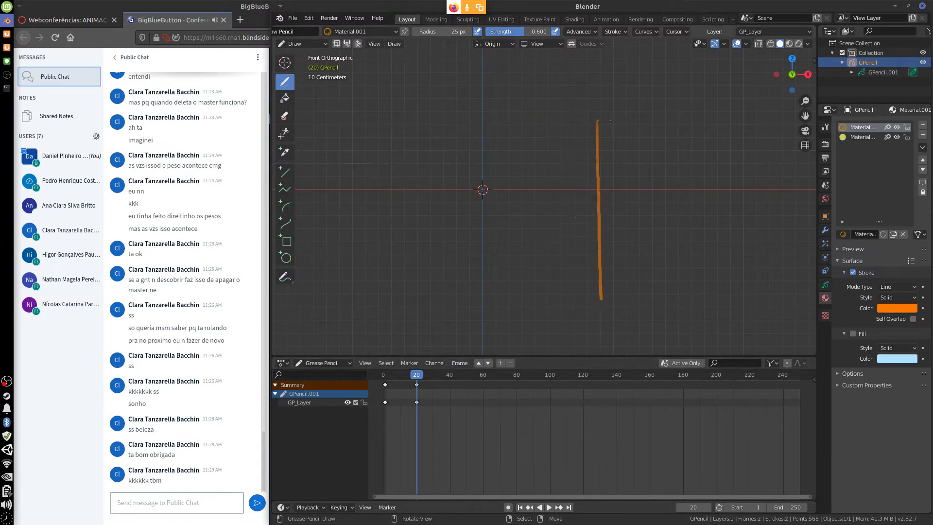
mouse_move(597, 121)
left_mouse_down()
mouse_move(758, 116)
mouse_move(756, 280)
left_mouse_up()
left_click_drag(599, 286, 777, 282)
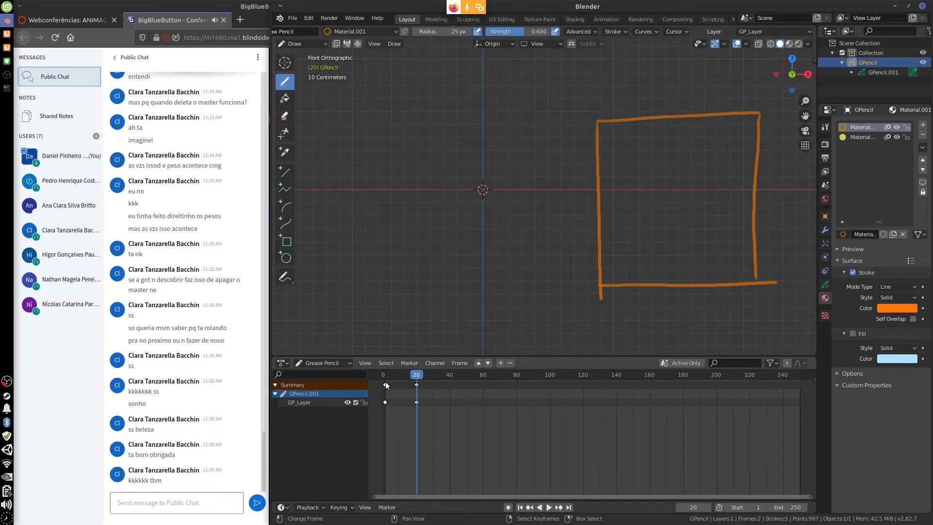
Play the circle-to-square morph, scrub to frame 11, and draw a short stroke.
key("space")
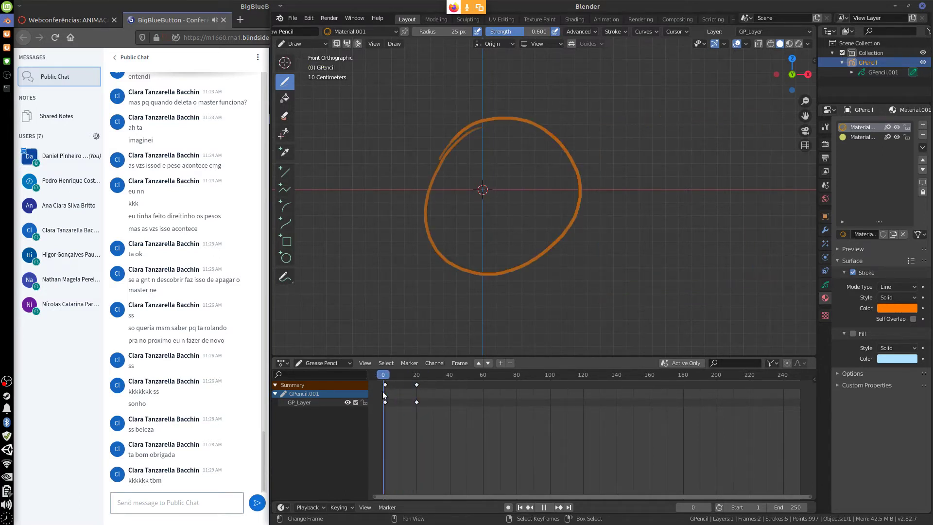
mouse_move(421, 392)
left_mouse_down()
mouse_move(387, 401)
mouse_move(398, 402)
left_mouse_up()
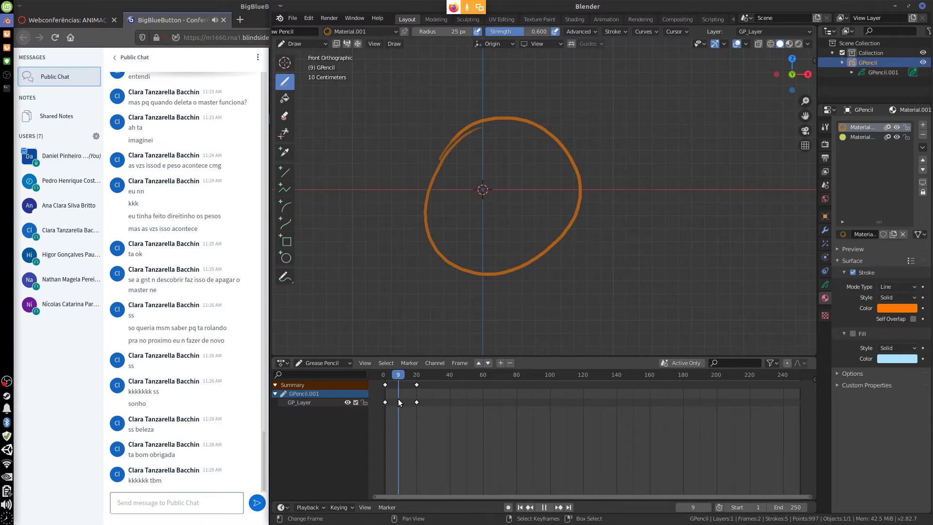
left_click_drag(407, 380, 401, 380)
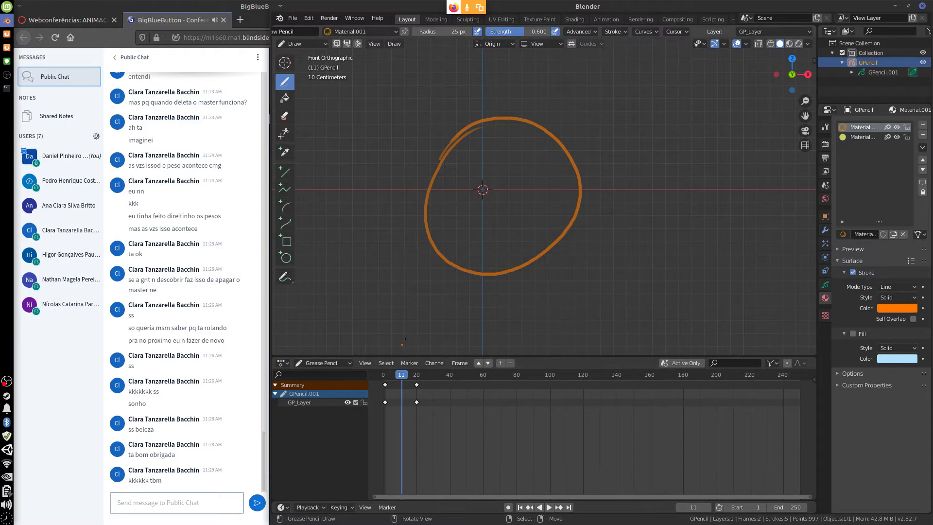
left_click(809, 30)
left_click_drag(535, 191, 538, 182)
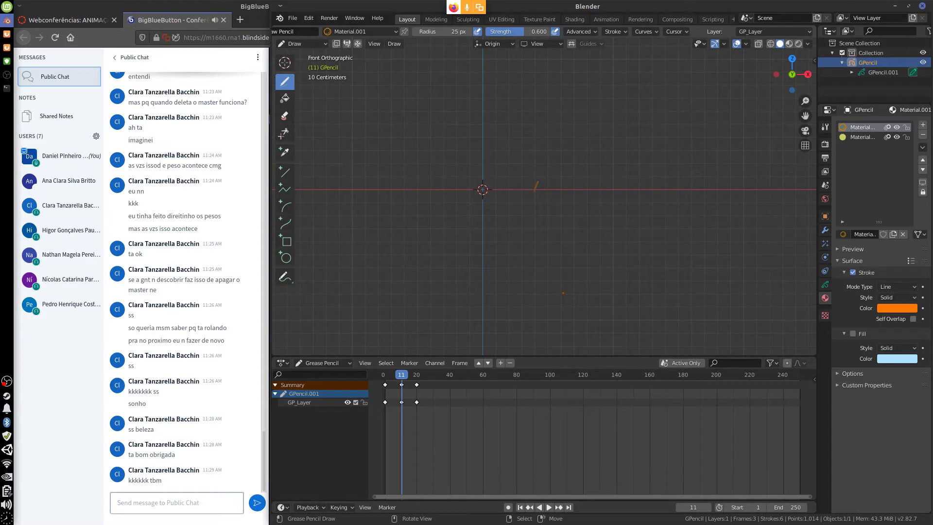
left_click(809, 32)
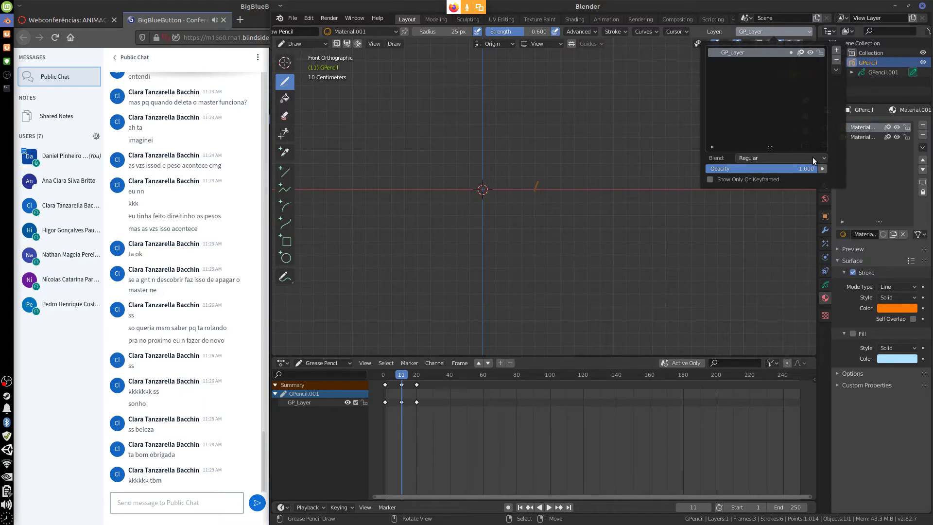
Toggle GP_Layer's mask on and off, then disable its onion skinning.
left_click(789, 53)
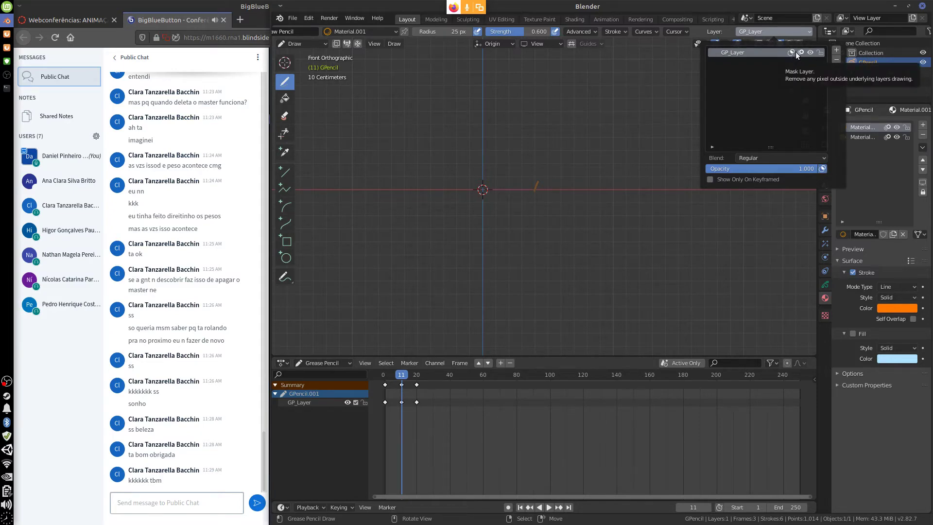
left_click(792, 53)
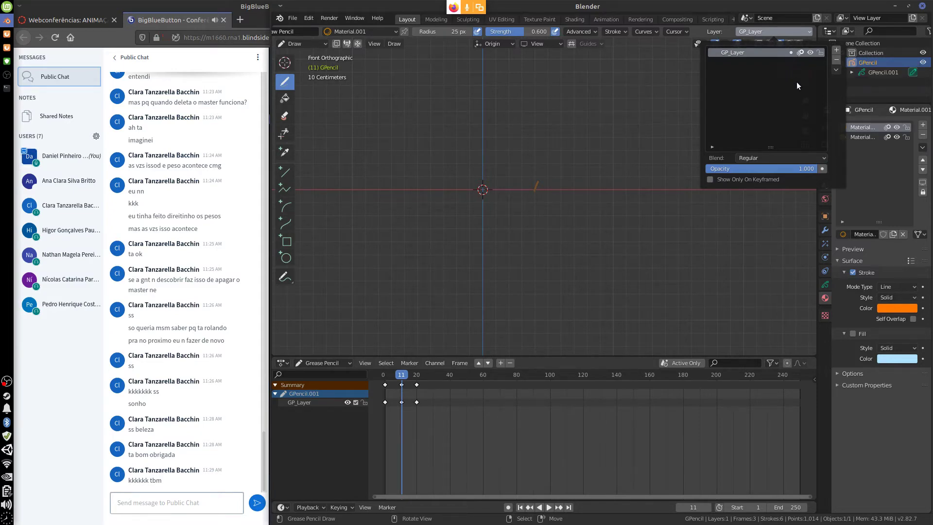
left_click(799, 53)
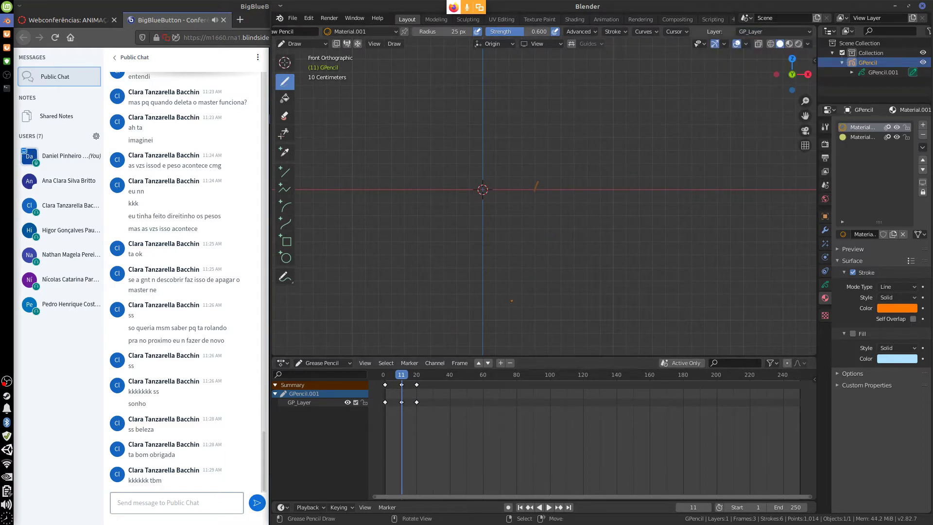
Test strokes at strength 1.000 on frame 11, undo them, and scrub back.
left_click_drag(508, 307, 504, 313)
left_click_drag(520, 31, 549, 31)
left_click_drag(531, 171, 526, 223)
key("ctrl+z")
key("ctrl+z")
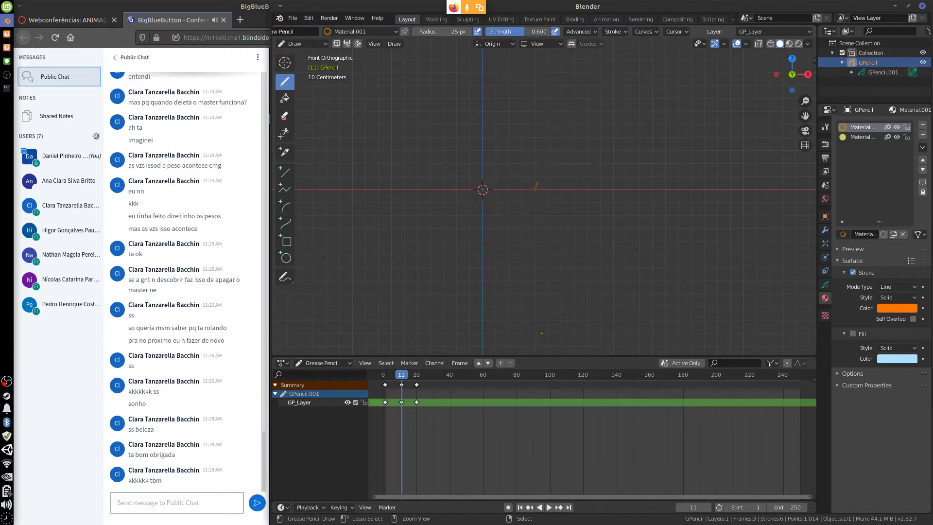
key("ctrl+z")
key("ctrl+z")
key("ctrl+z")
key("ctrl+z")
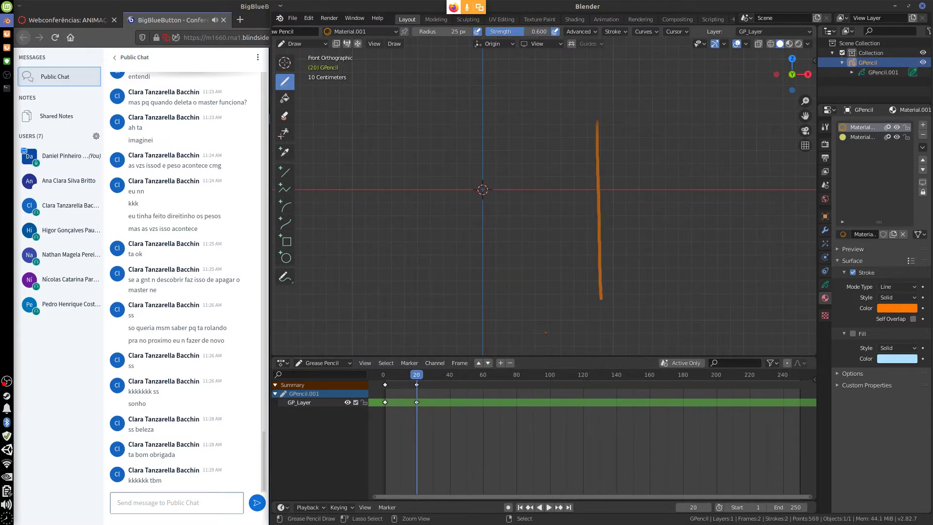
key("ctrl+shift+z")
key("ctrl+shift+z")
key("ctrl+shift+z")
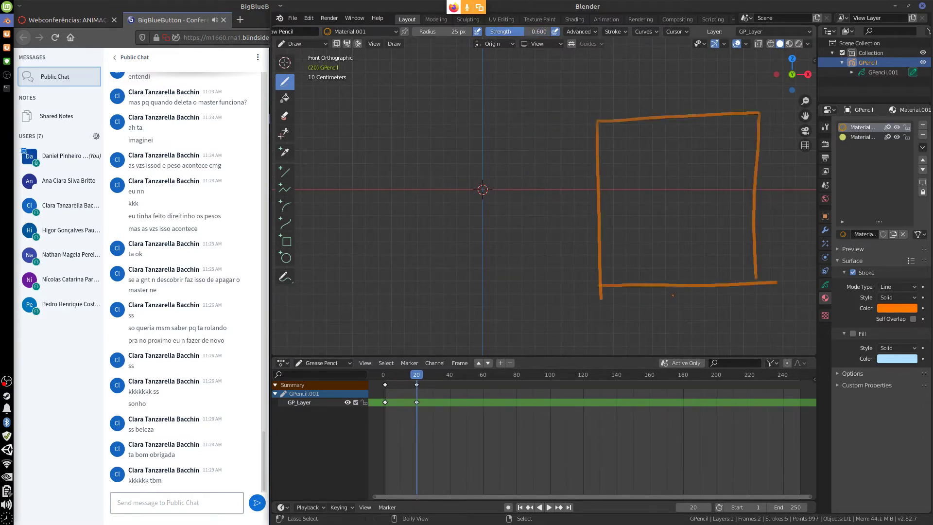
left_click_drag(384, 390, 402, 390)
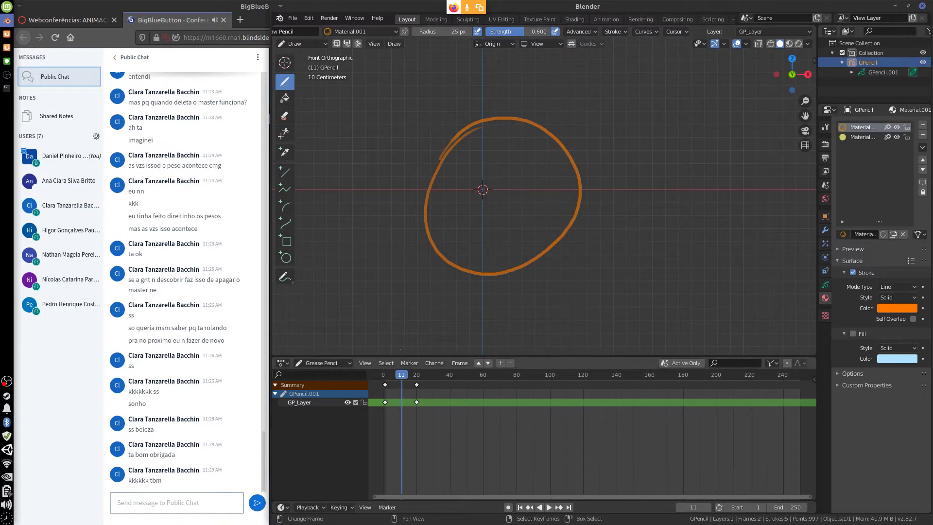
Insert a blank keyframe on the active layer at frame 11 via Draw > Animation.
left_click(394, 44)
mouse_move(413, 55)
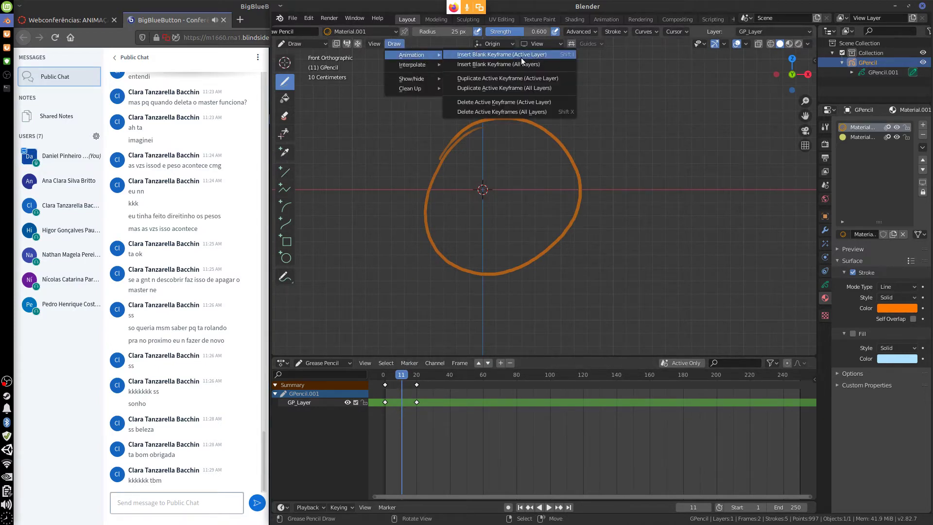
left_click(554, 52)
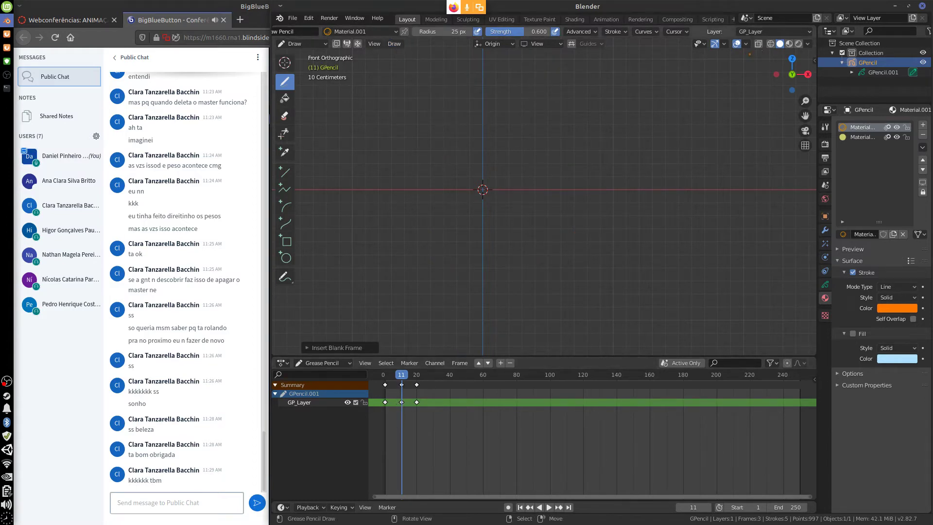
left_click(805, 32)
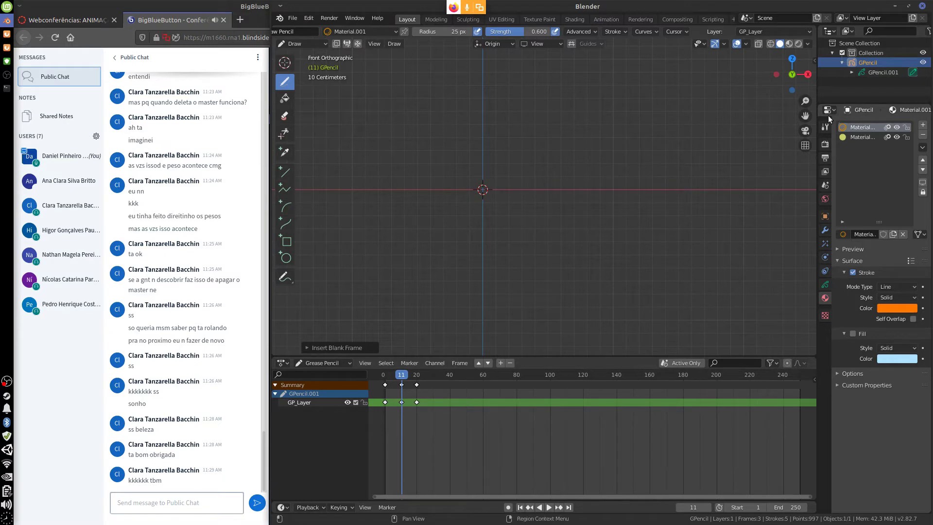
Expand the brush Cursor and Curves settings, then switch viewport shading to Rendered.
left_click(825, 127)
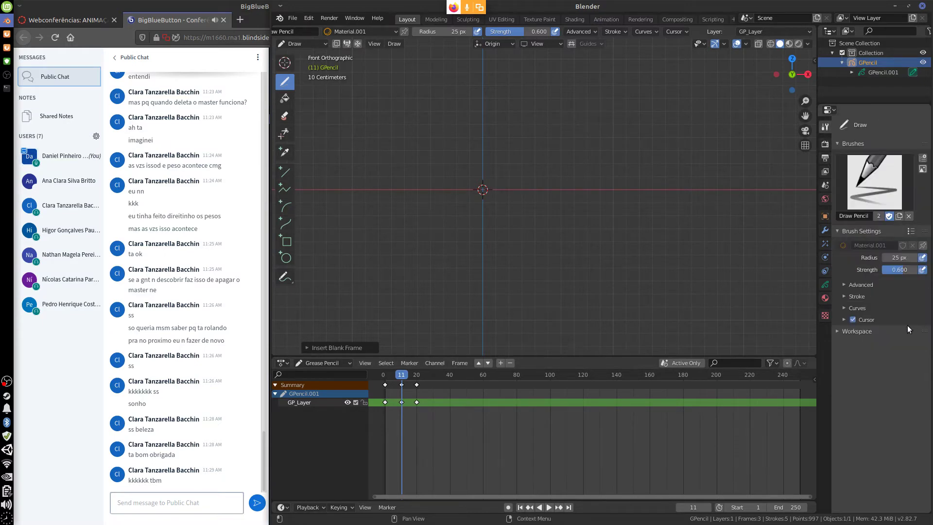
left_click(835, 332)
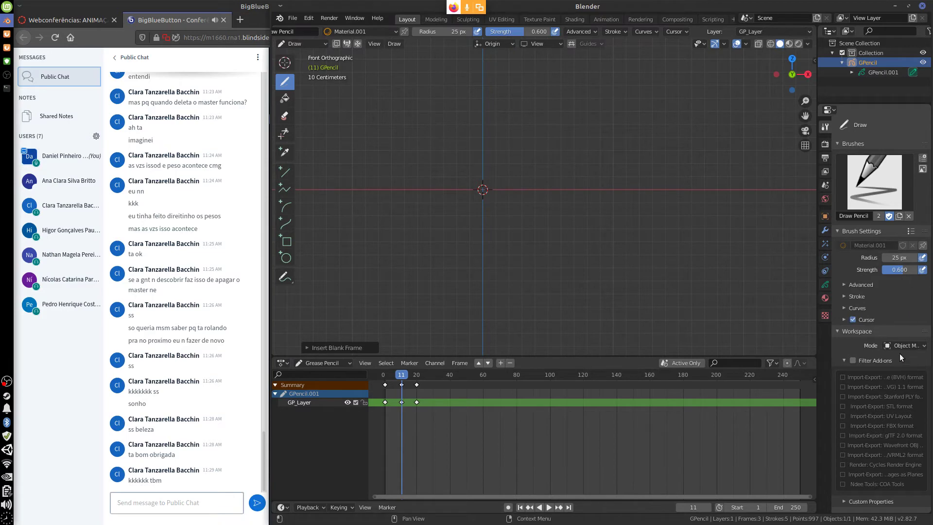
left_click(844, 320)
left_click(844, 320)
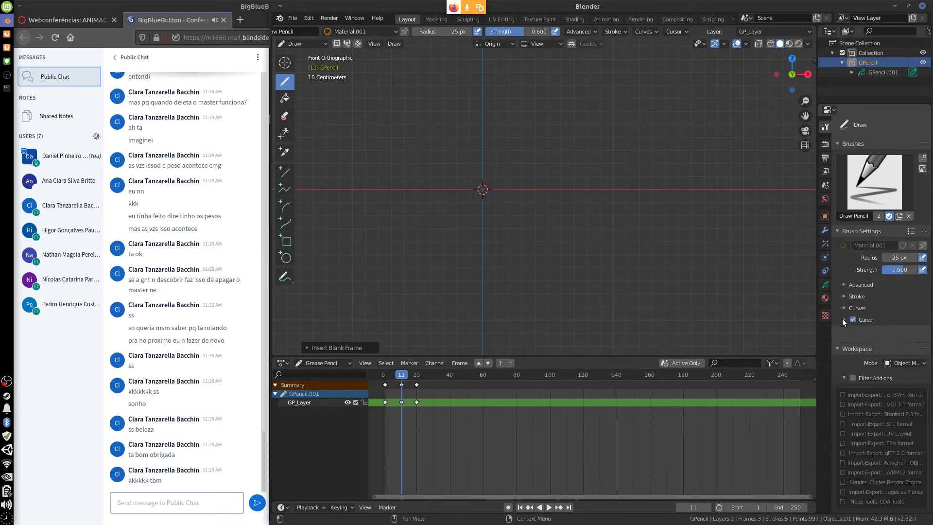
left_click(844, 307)
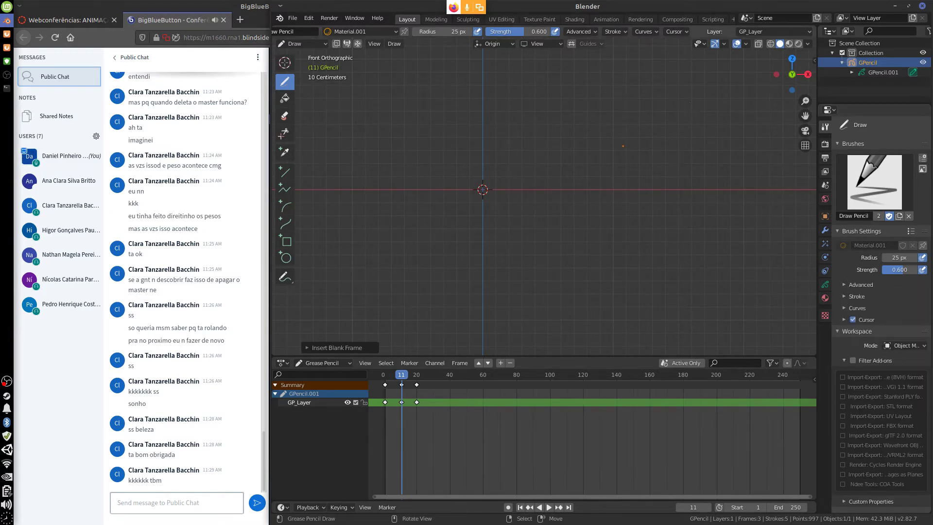
left_click(808, 44)
left_click(811, 43)
Return the viewport to Solid shading after briefly previewing Rendered shading.
left_click(798, 44)
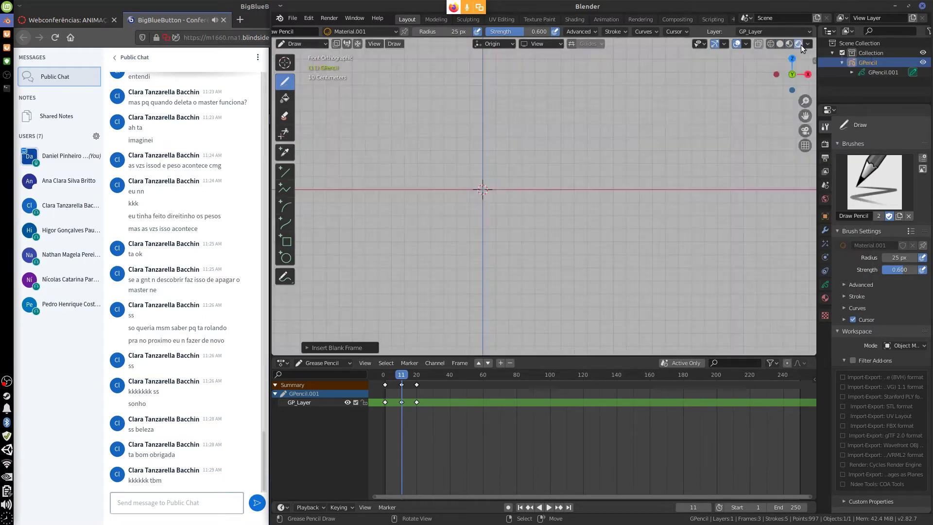
left_click(780, 45)
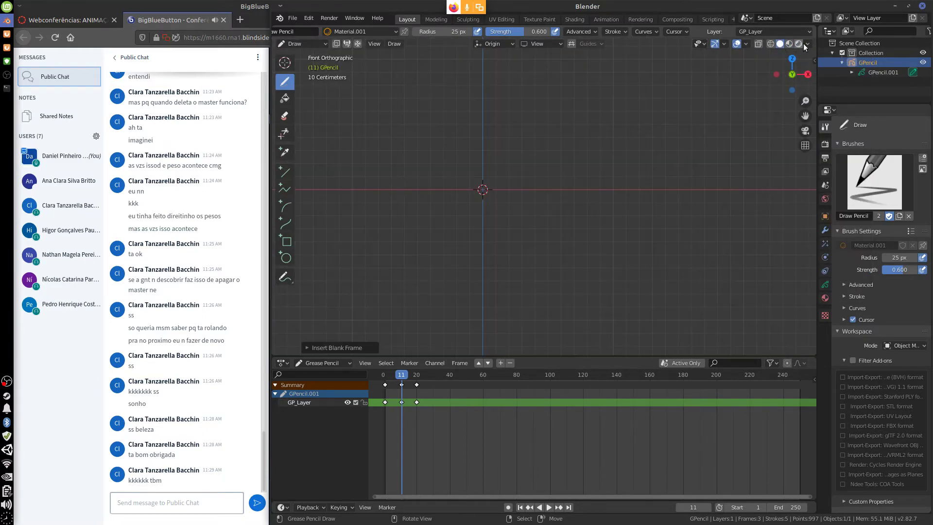
left_click(808, 43)
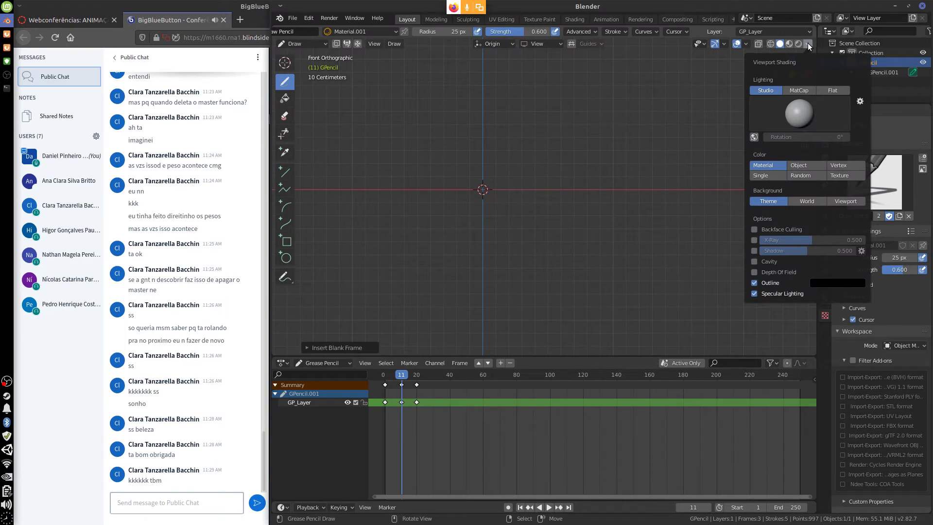
Enable Onion Skin in the overlays, trying Canvas fade and Fade Layers but leaving them off.
left_click(747, 43)
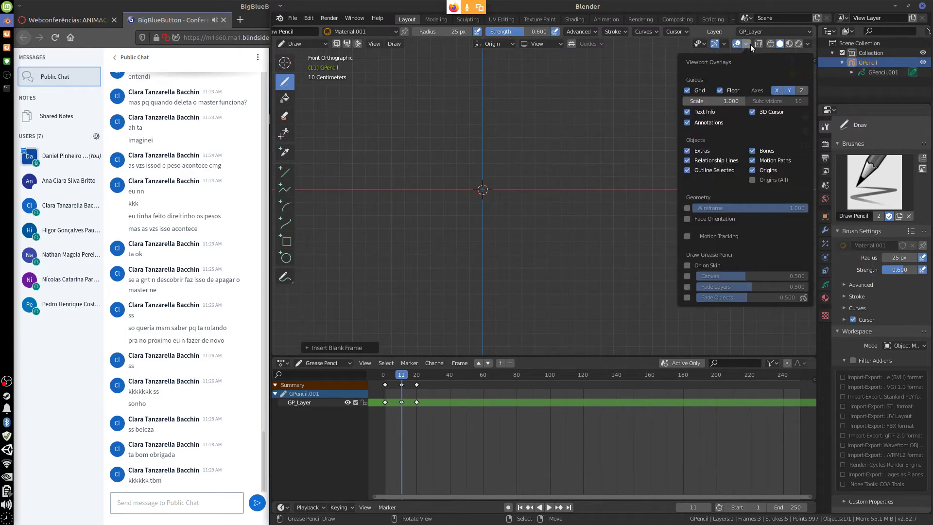
left_click(688, 265)
left_click(687, 277)
left_click(687, 276)
left_click(686, 287)
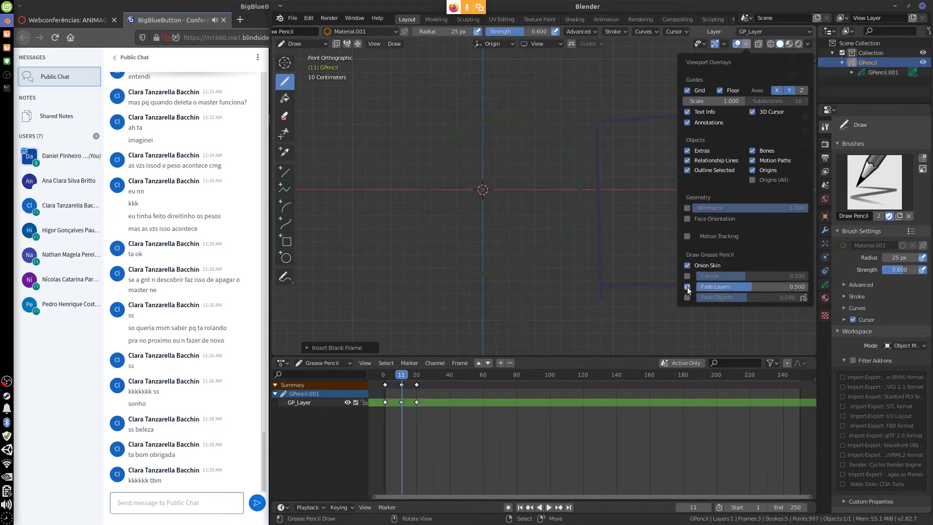
left_click(686, 287)
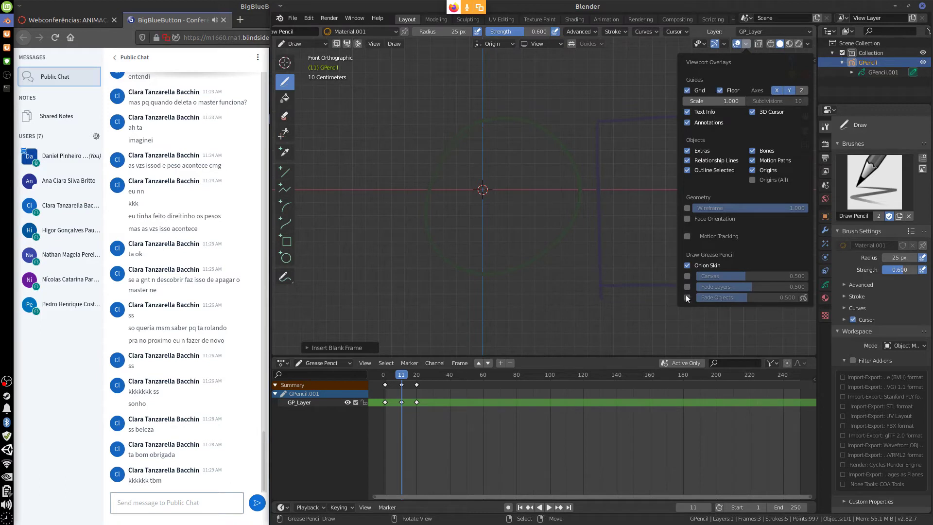
left_click(686, 266)
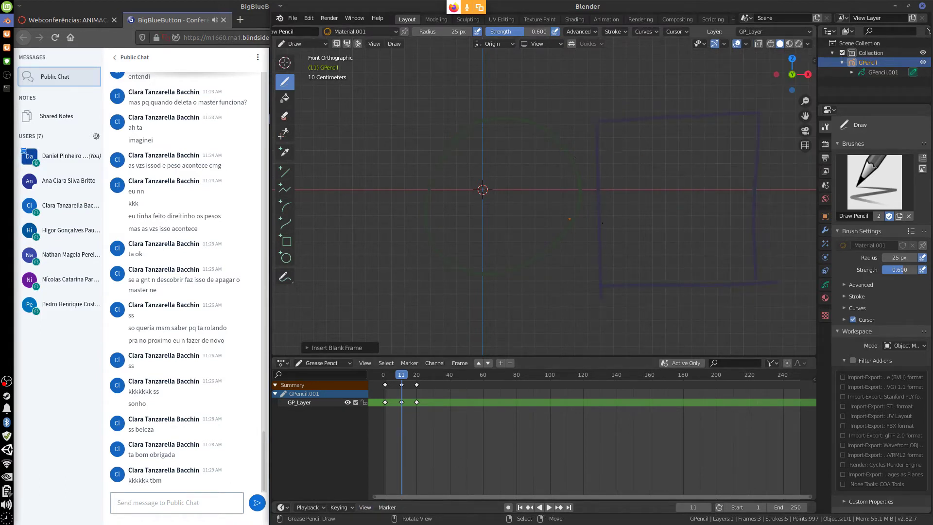
Sketch an orange rounded-rectangle in-between on frame 11.
left_click_drag(517, 204, 633, 125)
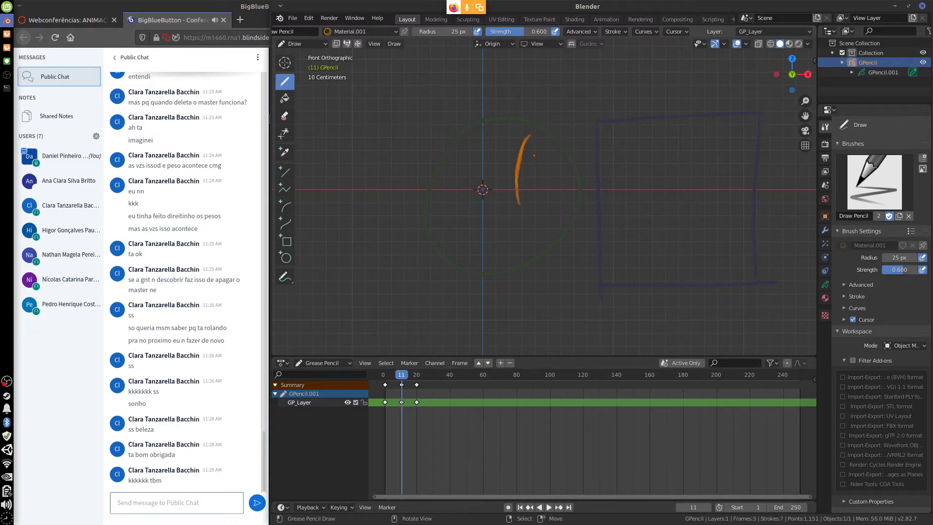
left_click_drag(549, 130, 637, 124)
left_click_drag(521, 156, 514, 278)
left_click_drag(515, 245, 587, 289)
mouse_move(525, 286)
left_mouse_down()
mouse_move(656, 278)
mouse_move(686, 160)
left_mouse_up()
mouse_move(682, 125)
left_mouse_down()
mouse_move(685, 238)
mouse_move(556, 294)
left_mouse_up()
mouse_move(520, 165)
left_mouse_down()
mouse_move(515, 286)
mouse_move(625, 119)
mouse_move(607, 127)
left_mouse_up()
mouse_move(664, 129)
left_mouse_down()
mouse_move(686, 206)
mouse_move(682, 247)
left_mouse_up()
Play back the morph, then draw a looped rounded in-between at frame 7.
left_click(385, 387)
key("space")
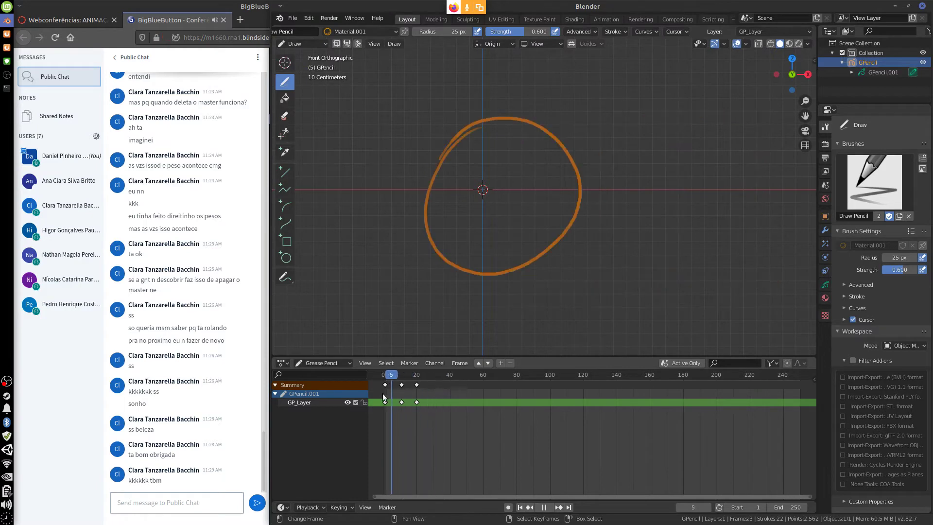
left_click_drag(388, 399, 393, 400)
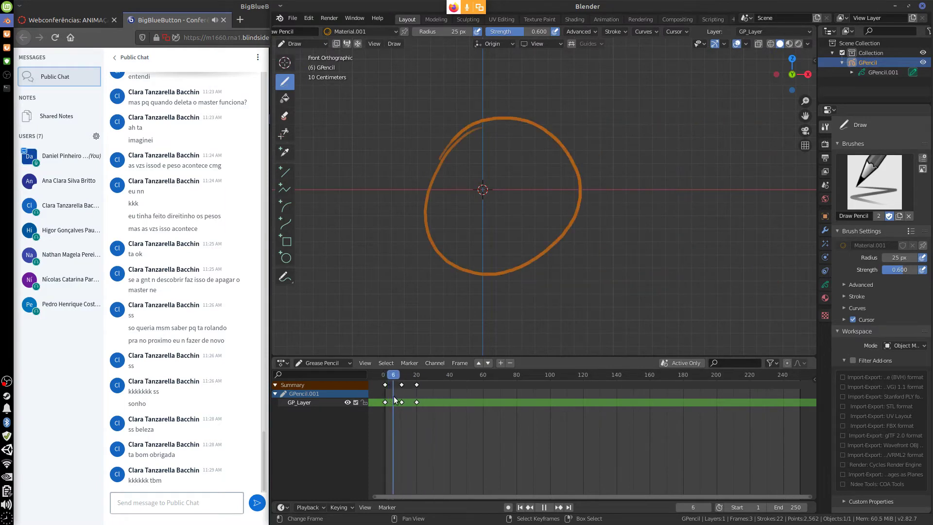
key("space")
mouse_move(478, 253)
left_mouse_down()
mouse_move(564, 117)
mouse_move(523, 295)
mouse_move(636, 165)
mouse_move(473, 214)
left_mouse_up()
left_click_drag(486, 160, 498, 299)
Draw a boxy in-between at frame 15 and play the animation to check it.
left_click_drag(396, 384, 413, 382)
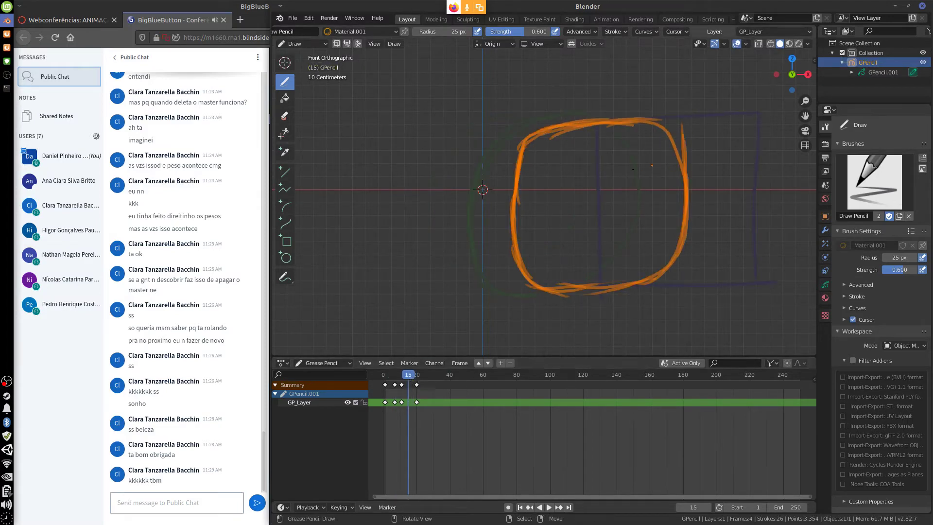
left_click_drag(595, 117, 553, 222)
mouse_move(565, 128)
left_mouse_down()
mouse_move(695, 121)
mouse_move(714, 283)
mouse_move(673, 288)
mouse_move(560, 268)
left_mouse_up()
left_click_drag(559, 163, 556, 267)
mouse_move(559, 255)
left_mouse_down()
mouse_move(597, 296)
mouse_move(709, 277)
mouse_move(699, 119)
mouse_move(591, 119)
left_mouse_up()
key("space")
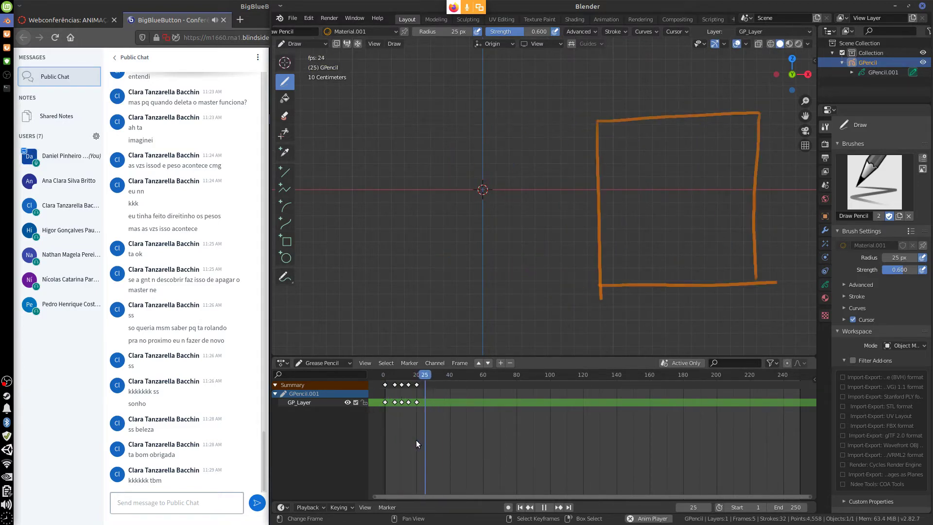
key("Escape")
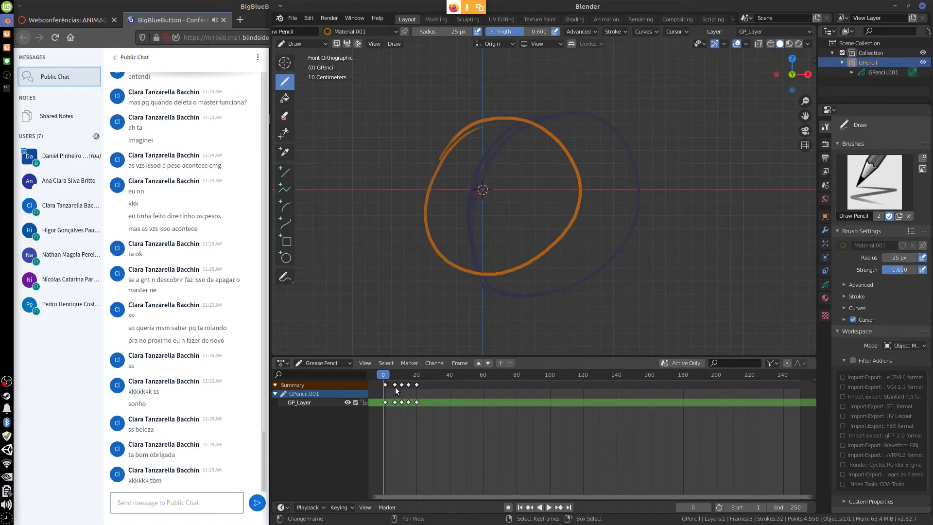
Bring the Dope Sheet keyframes into view and move the frame 6 keyframe to frame 5.
scroll(409, 409, "up", 5)
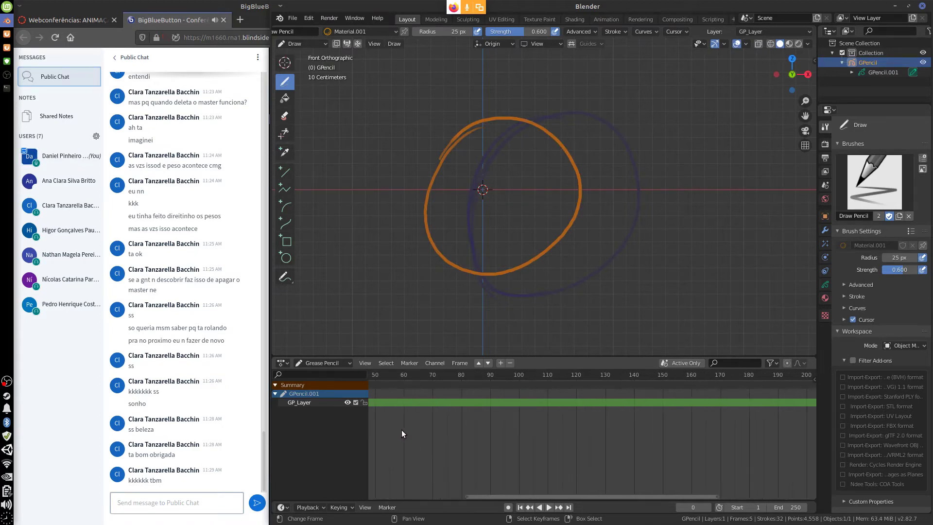
middle_click_drag(387, 424, 590, 388)
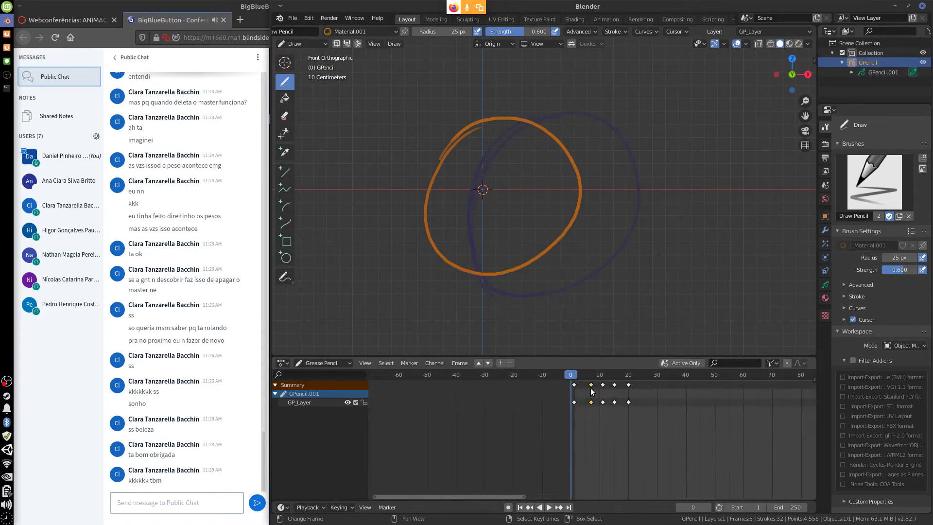
key("Right")
key("Right")
key("Right")
key("Right")
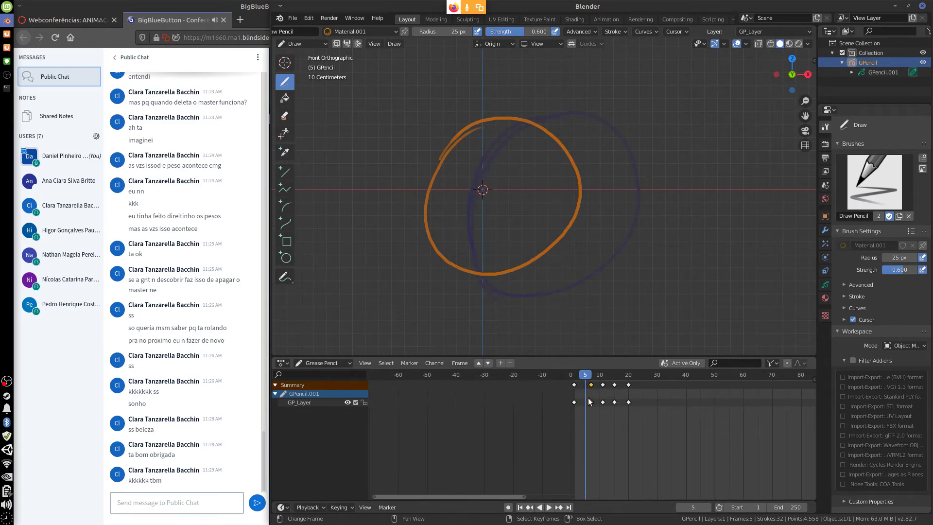
key("g")
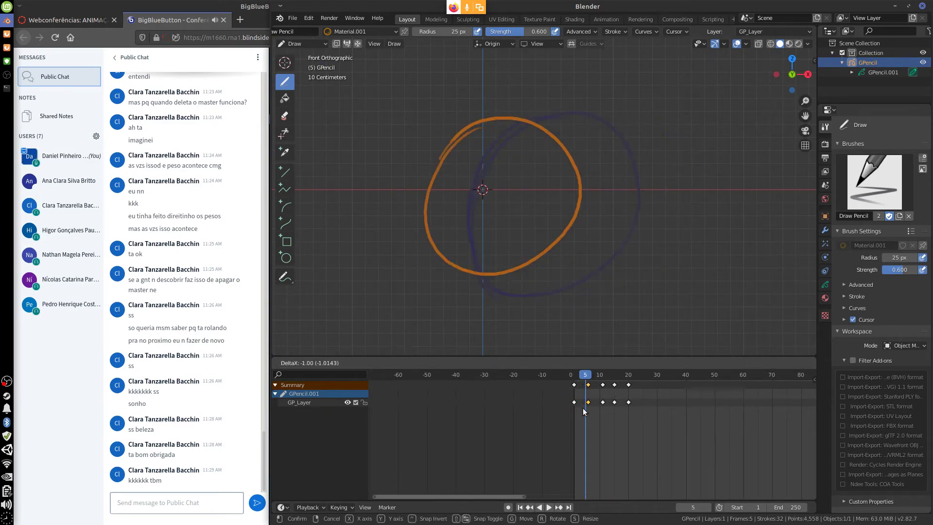
left_click(584, 409)
Leave the frame 10 keyframe in place, play back, and hand-write '12 FPS' at frame 0.
left_click(602, 402)
key("g")
key("Escape")
key("space")
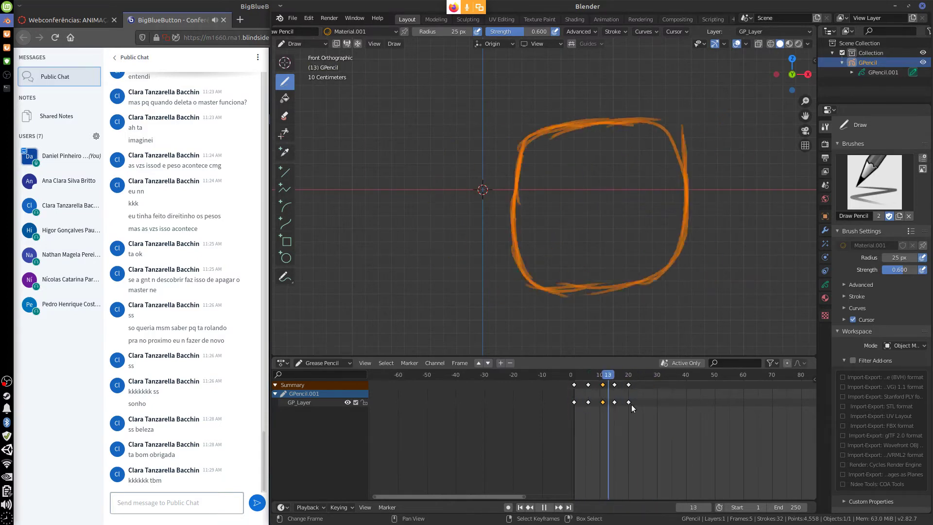
key("Escape")
mouse_move(700, 114)
left_mouse_down()
mouse_move(700, 142)
mouse_move(749, 149)
left_mouse_up()
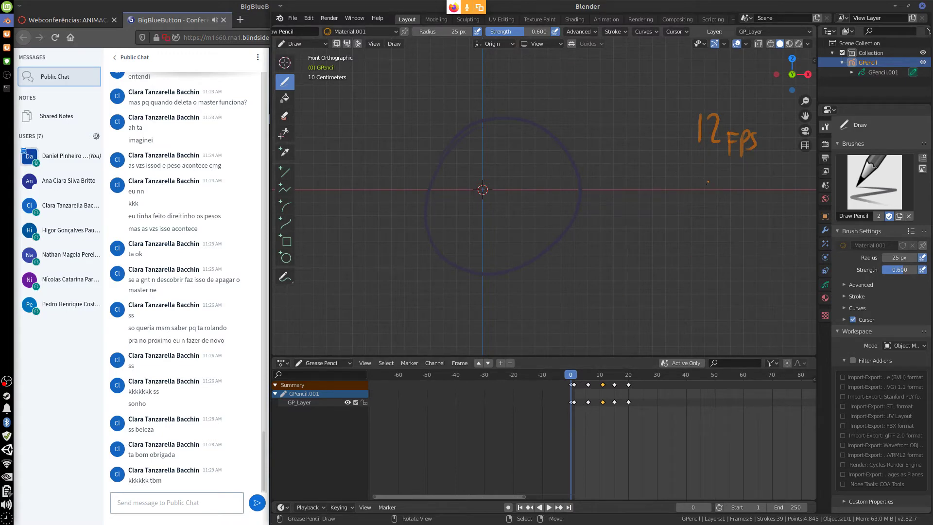
Undo the '12 FPS' stroke and replay the morph several times to review its timing.
key("ctrl+z")
key("ctrl+z")
key("ctrl+z")
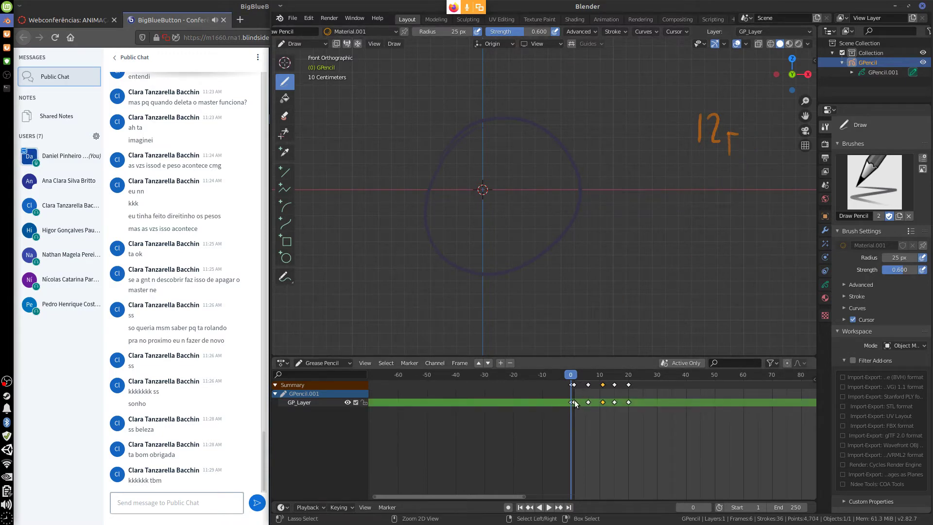
key("space")
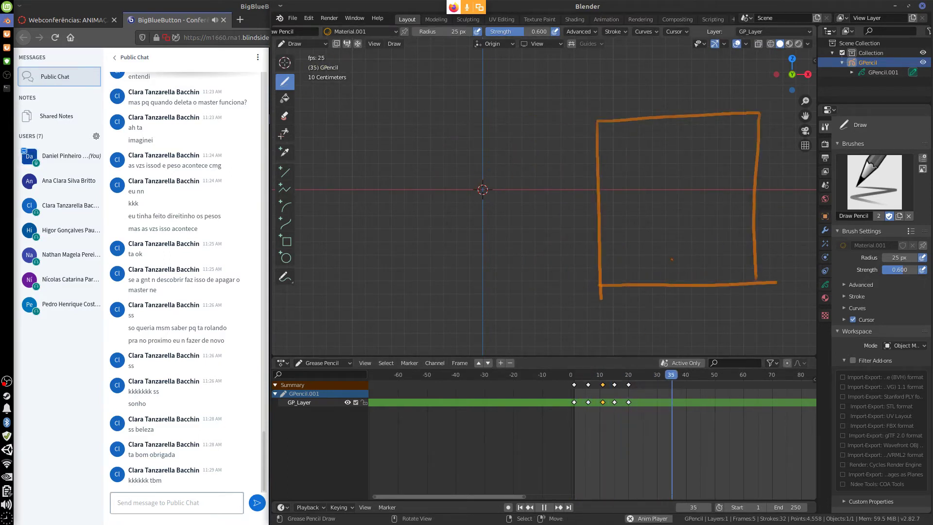
key("Escape")
key("space")
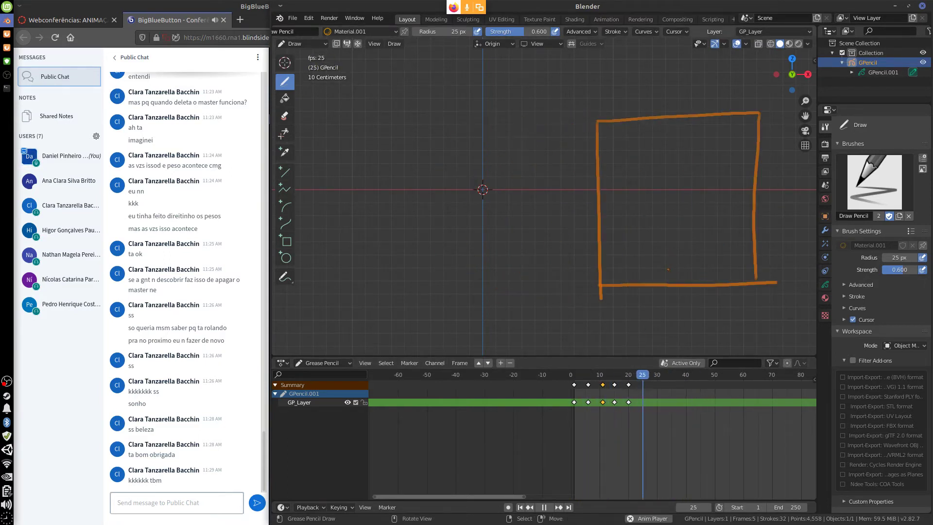
key("Escape")
key("space")
key("Escape")
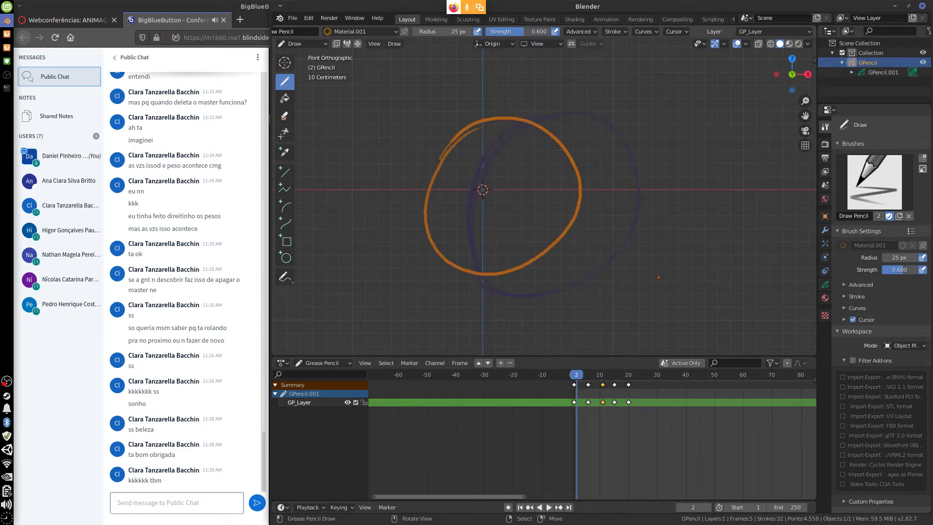
Redraw the circle on frame 4 and play it back.
left_click_drag(575, 420, 582, 420)
key("space")
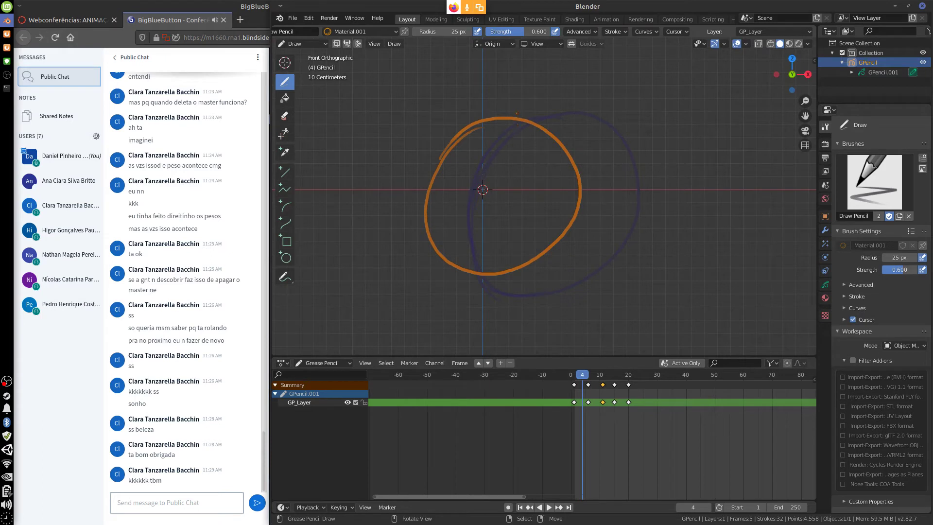
left_click_drag(521, 111, 445, 255)
mouse_move(450, 198)
left_mouse_down()
mouse_move(540, 301)
mouse_move(474, 294)
left_mouse_up()
key("space")
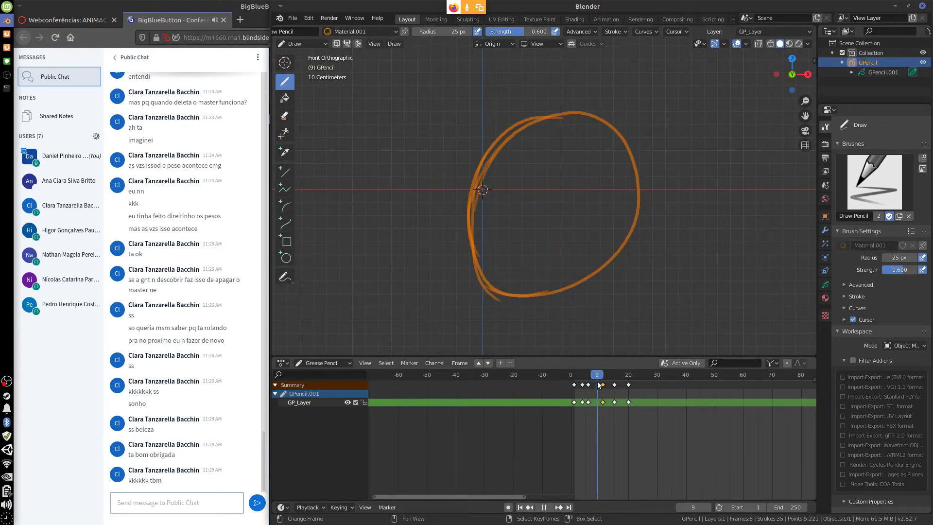
key("space")
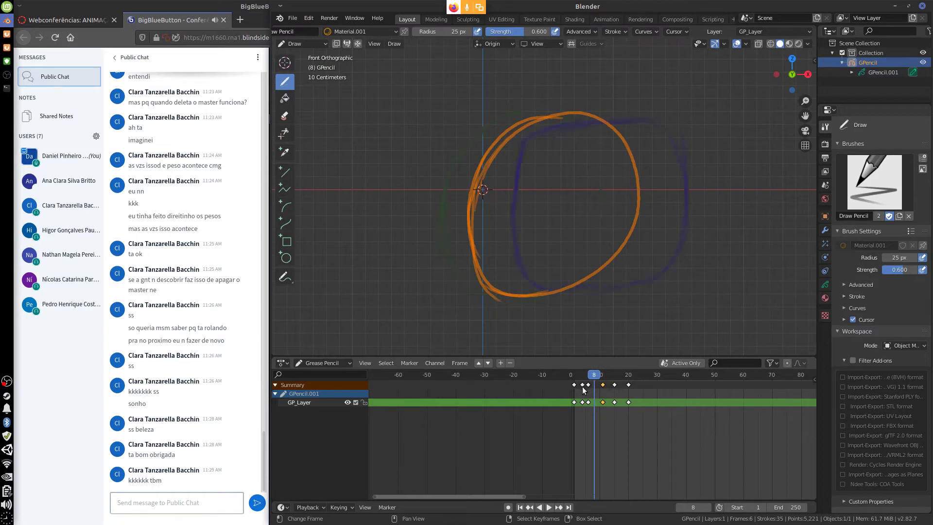
Shift the keyframes one frame earlier: 4→3, 6→5 and 11→10.
left_click(583, 385)
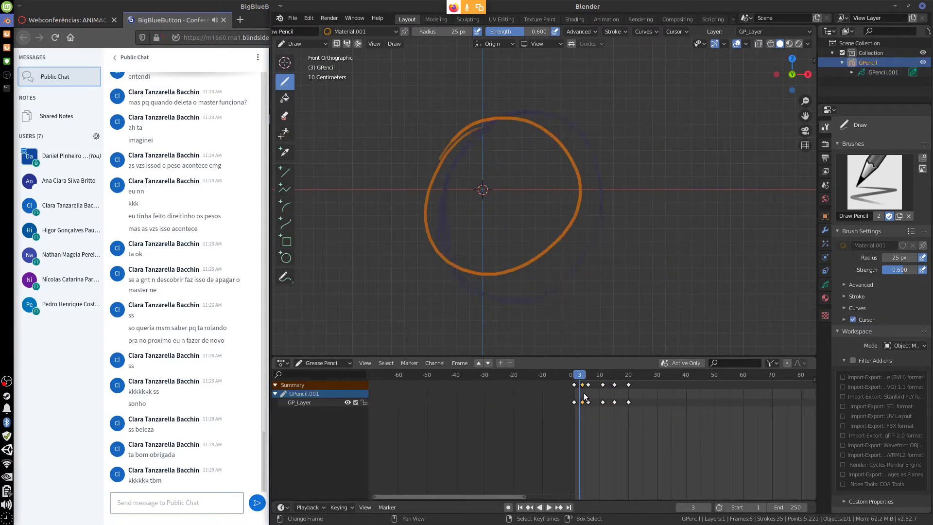
right_click_drag(585, 403, 580, 402)
left_click(589, 389)
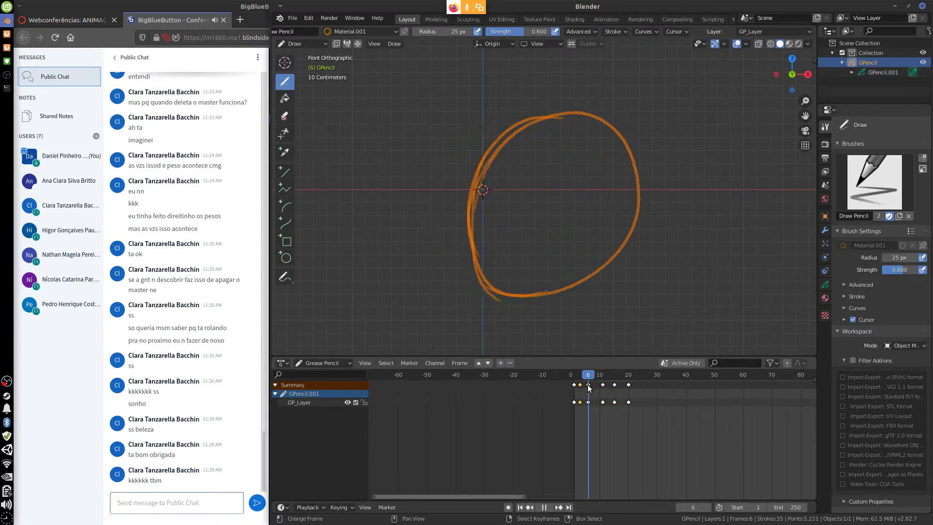
left_click_drag(588, 385, 585, 385)
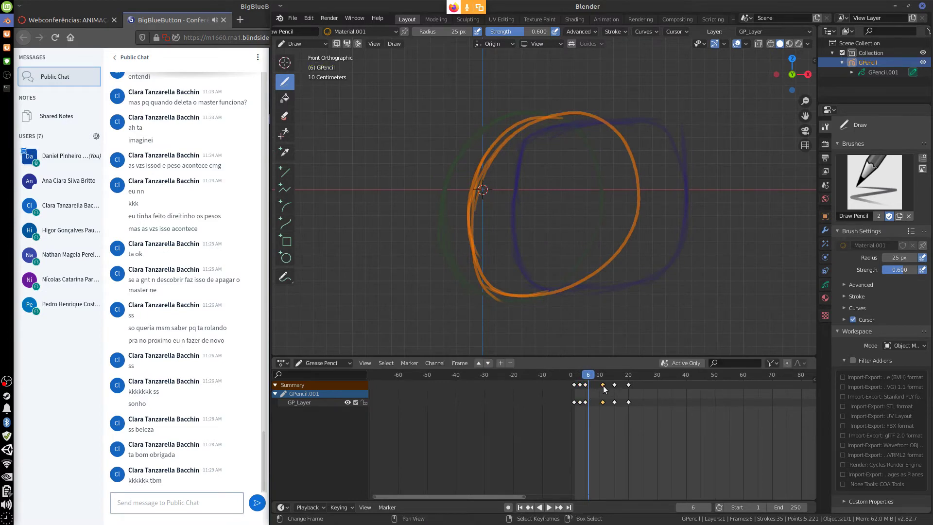
left_click(603, 385)
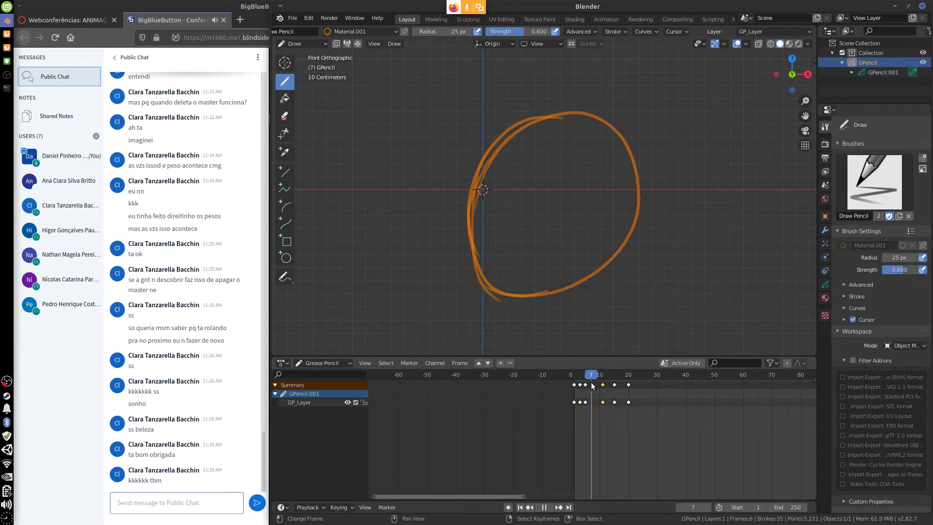
left_click_drag(603, 385, 600, 385)
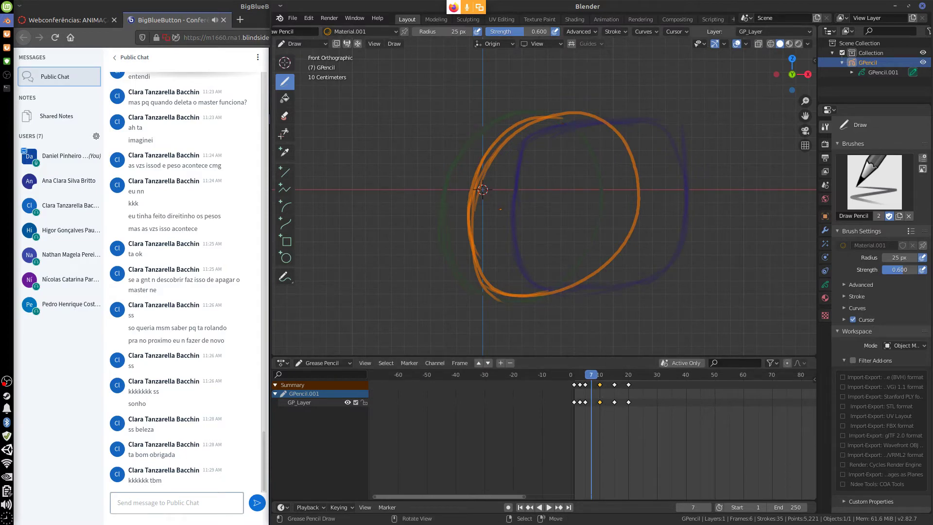
Draw a squarer in-between shape at frame 7 and play the morph.
mouse_move(518, 187)
left_mouse_down()
mouse_move(505, 195)
mouse_move(500, 167)
mouse_move(532, 131)
mouse_move(625, 128)
mouse_move(648, 243)
left_mouse_up()
mouse_move(502, 163)
left_mouse_down()
mouse_move(488, 253)
mouse_move(593, 308)
mouse_move(634, 286)
left_mouse_up()
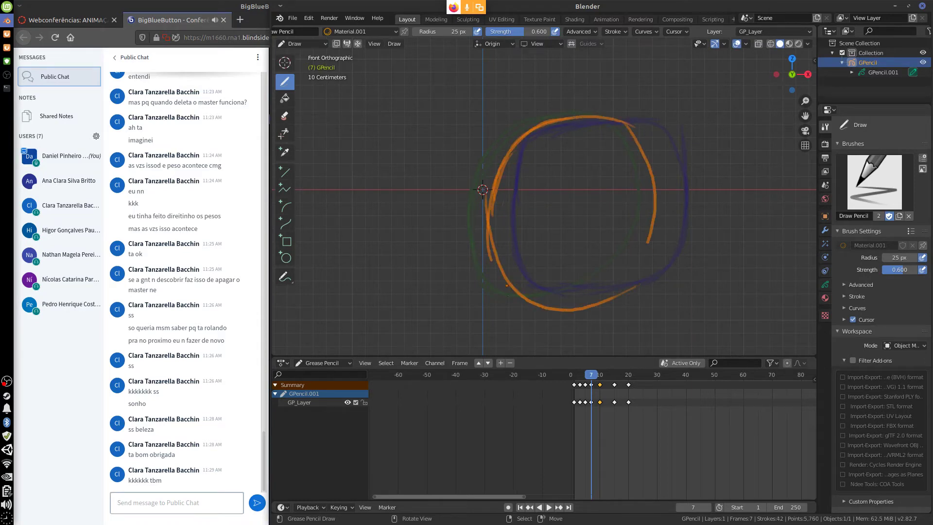
left_click_drag(505, 265, 629, 291)
left_click_drag(644, 196, 634, 247)
left_click_drag(590, 384, 563, 386)
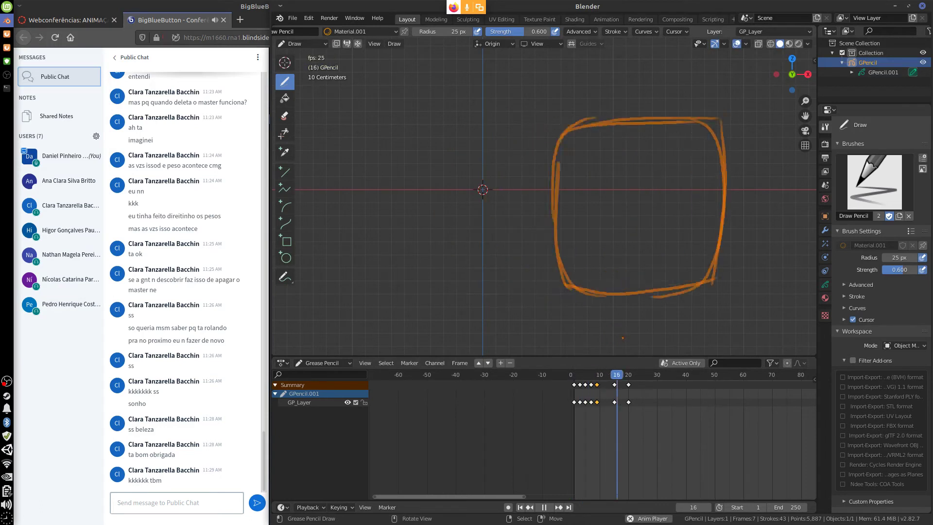
Move the last keyframe from frame 15 to about frame 13 and play the morph.
key("Escape")
left_click(614, 384)
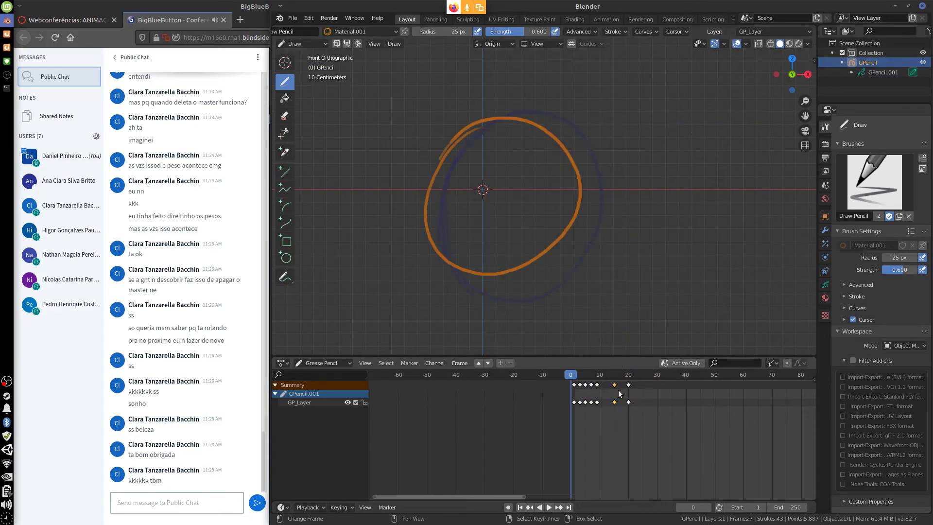
key("g")
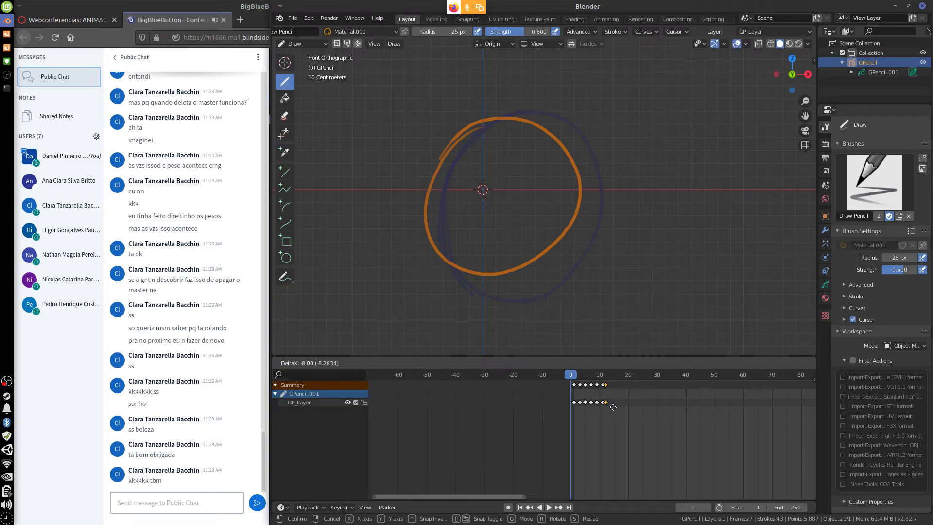
left_click(614, 406)
key("space")
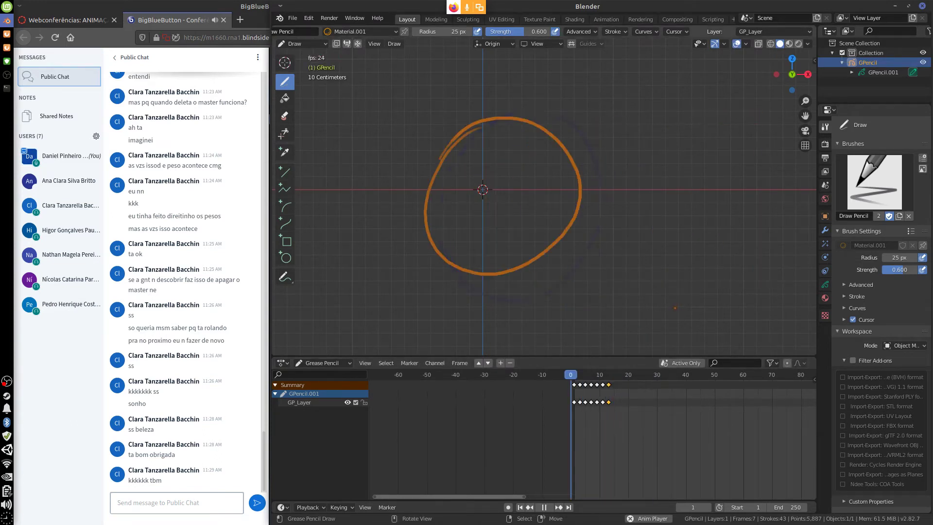
key("Escape")
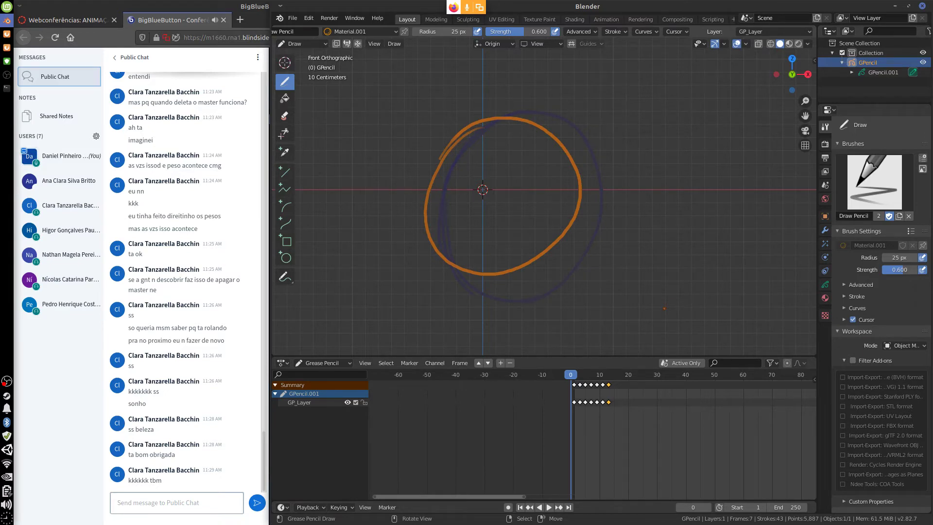
Box-select the keyframes and delete them with X > Delete Keyframes.
left_click(579, 385)
left_click_drag(577, 379, 640, 426)
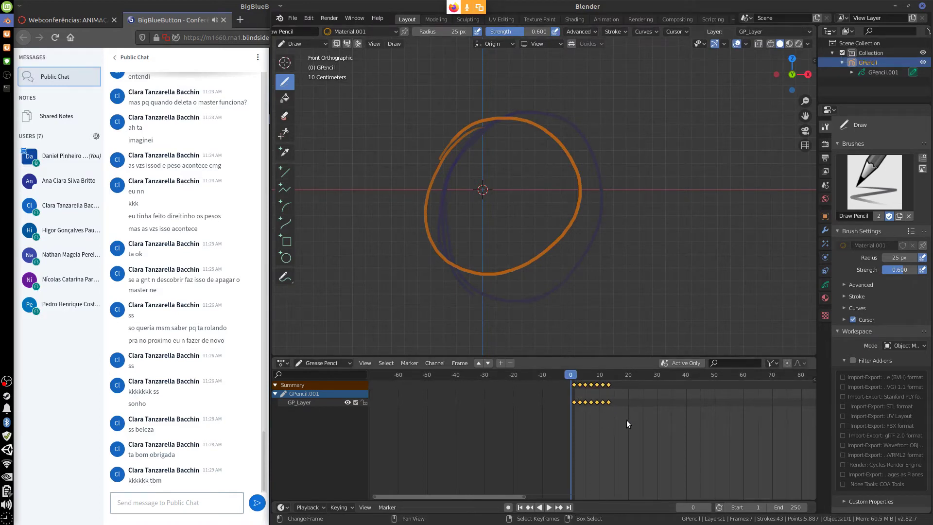
key("x")
left_click(625, 425)
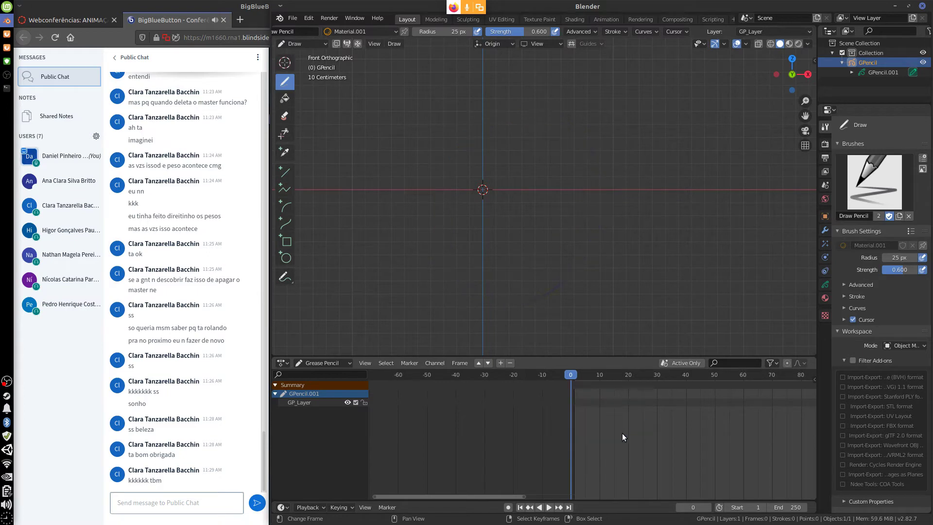
Insert a blank Grease Pencil keyframe on the active layer at frame 1.
left_click(573, 382)
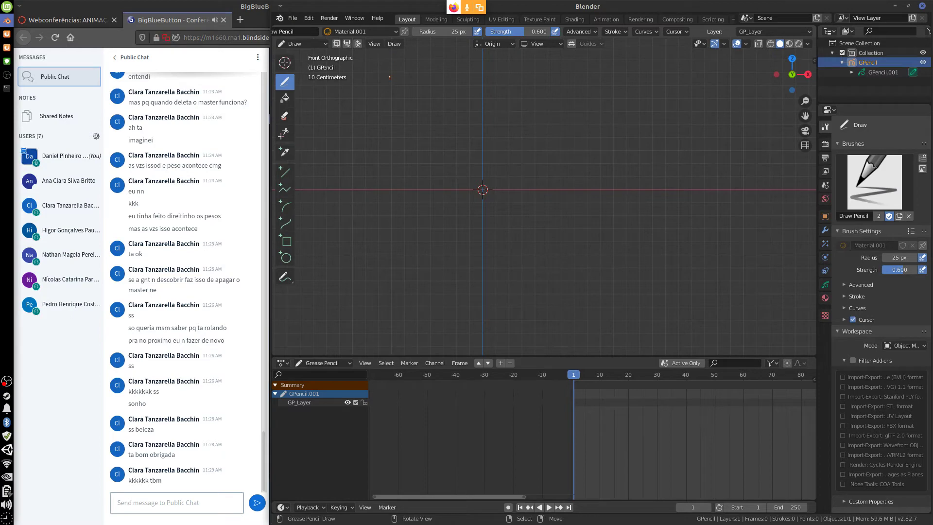
left_click(394, 43)
mouse_move(412, 55)
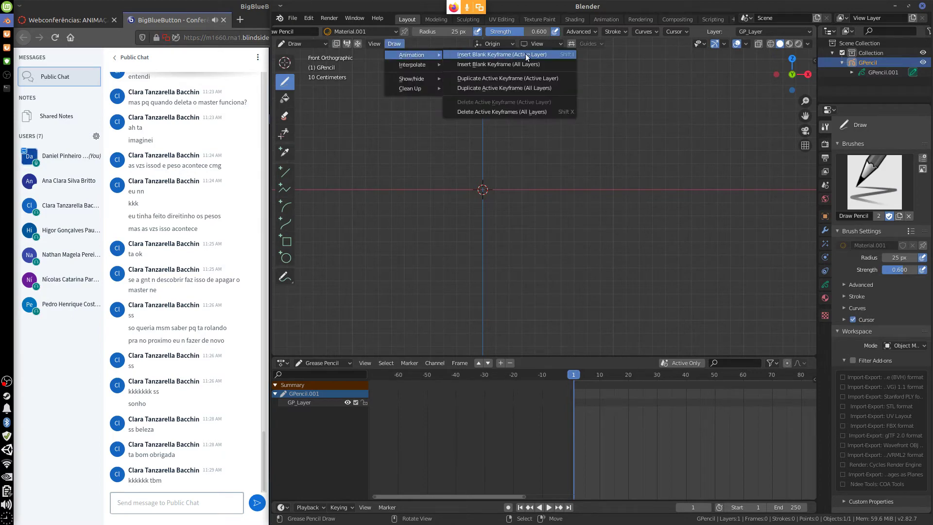
left_click(554, 55)
Insert another blank keyframe at frame 19.
left_click_drag(577, 377, 629, 403)
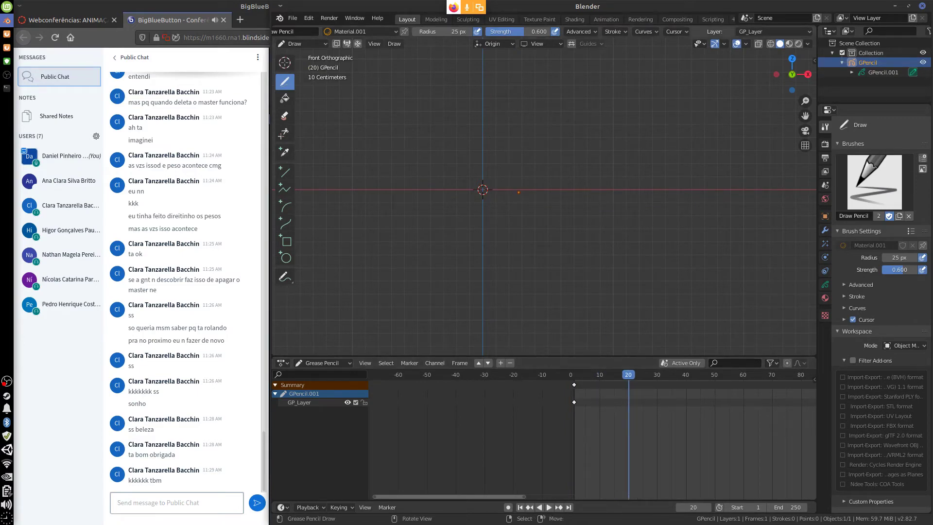
left_click(394, 44)
left_click_drag(630, 383, 624, 382)
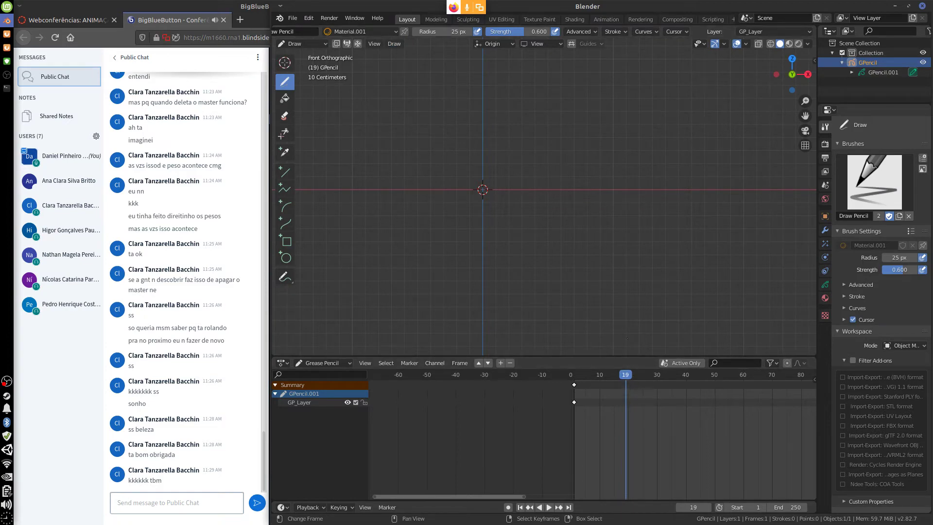
left_click(388, 46)
mouse_move(412, 54)
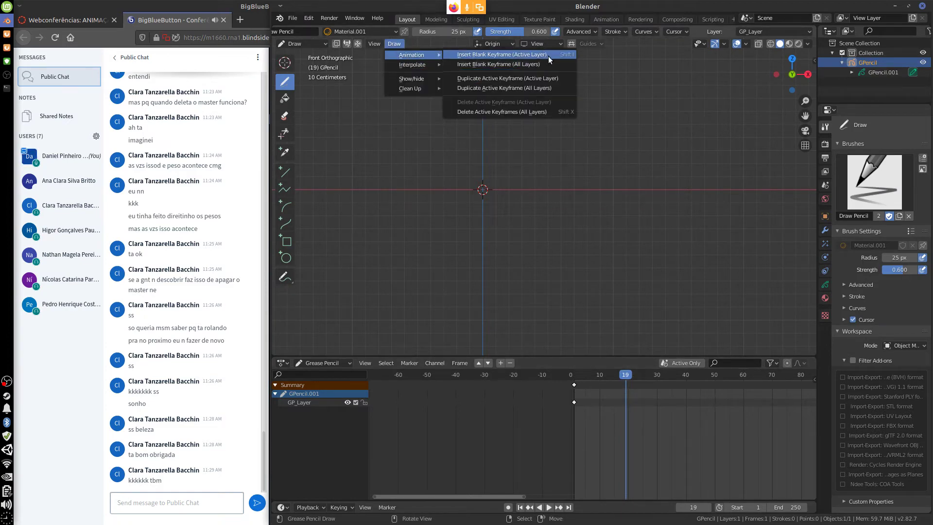
left_click(549, 55)
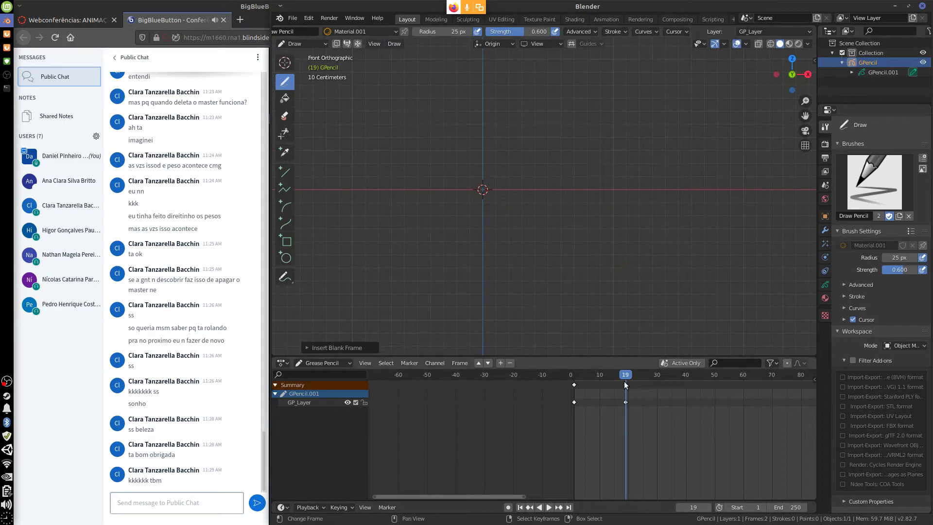
mouse_move(624, 381)
left_mouse_down()
mouse_move(628, 402)
mouse_move(600, 407)
mouse_move(597, 384)
left_mouse_up()
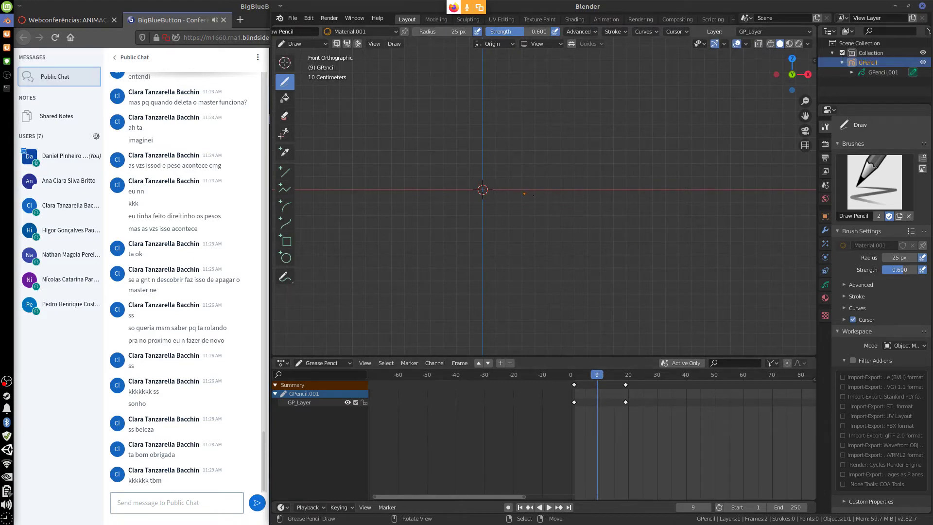
On frame 9, draw long orange diagonal flame strokes, thickening them with repeat passes.
middle_click_drag(524, 194, 499, 242, "shift")
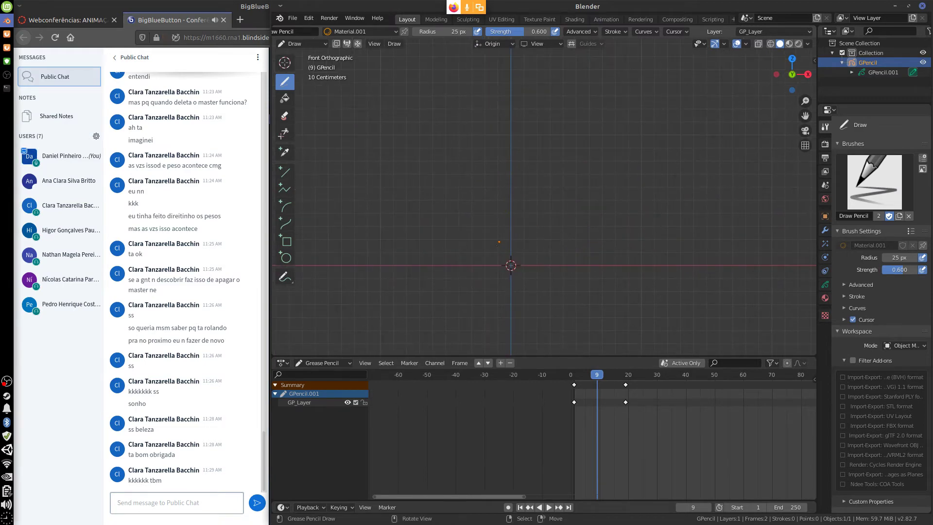
left_click_drag(491, 248, 529, 153)
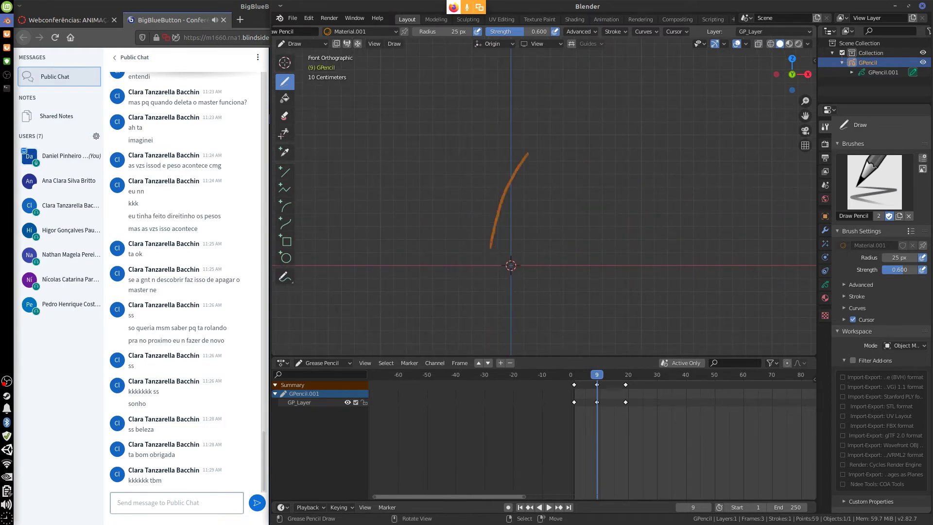
left_click_drag(488, 250, 534, 149)
mouse_move(495, 222)
left_mouse_down()
mouse_move(526, 162)
mouse_move(518, 172)
mouse_move(620, 99)
left_mouse_up()
mouse_move(521, 187)
left_mouse_down()
mouse_move(619, 99)
mouse_move(589, 116)
left_mouse_up()
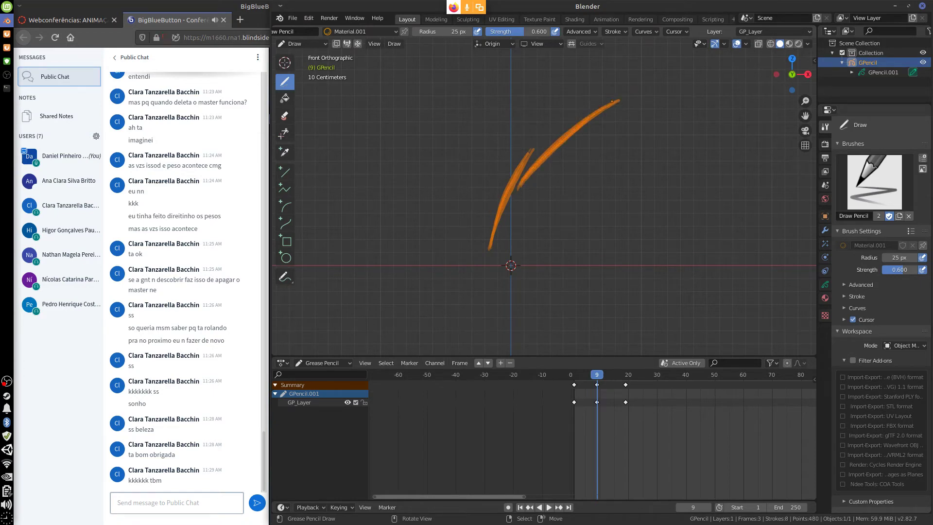
mouse_move(479, 251)
left_mouse_down()
mouse_move(481, 216)
mouse_move(527, 222)
mouse_move(557, 188)
left_mouse_up()
left_click_drag(508, 242, 566, 171)
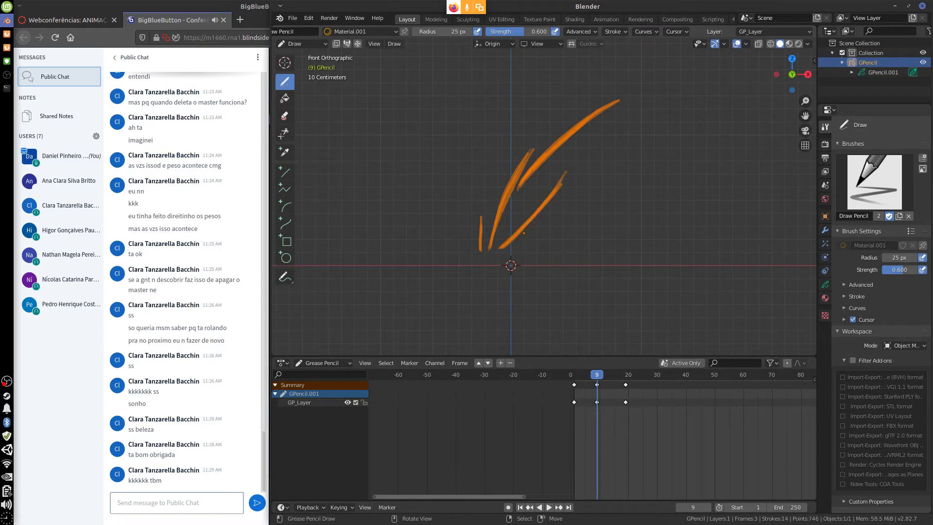
Add a dot and short strokes, redo the right diagonal stroke, and play the flame.
left_click(545, 228)
mouse_move(509, 252)
left_mouse_down()
mouse_move(534, 238)
mouse_move(563, 165)
left_mouse_up()
left_click_drag(558, 175, 568, 172)
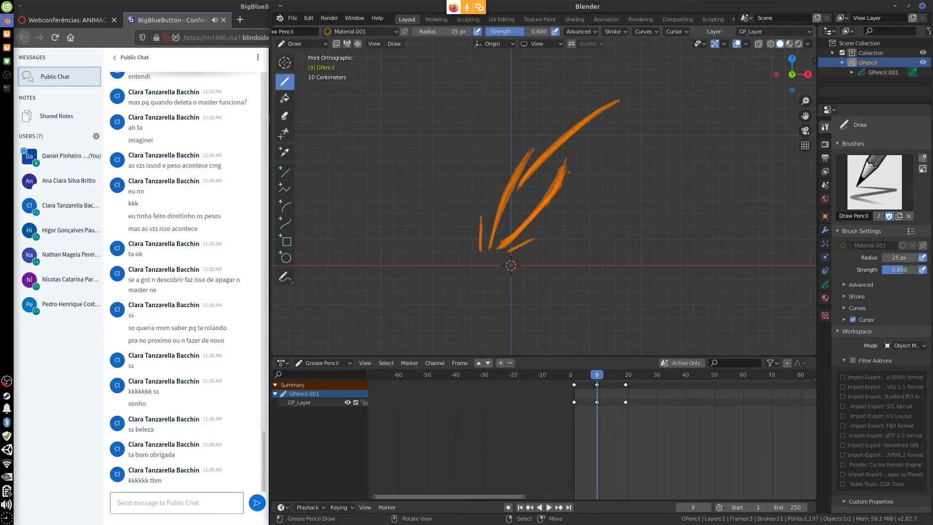
left_click_drag(519, 209, 570, 135)
key("ctrl+z")
key("ctrl+z")
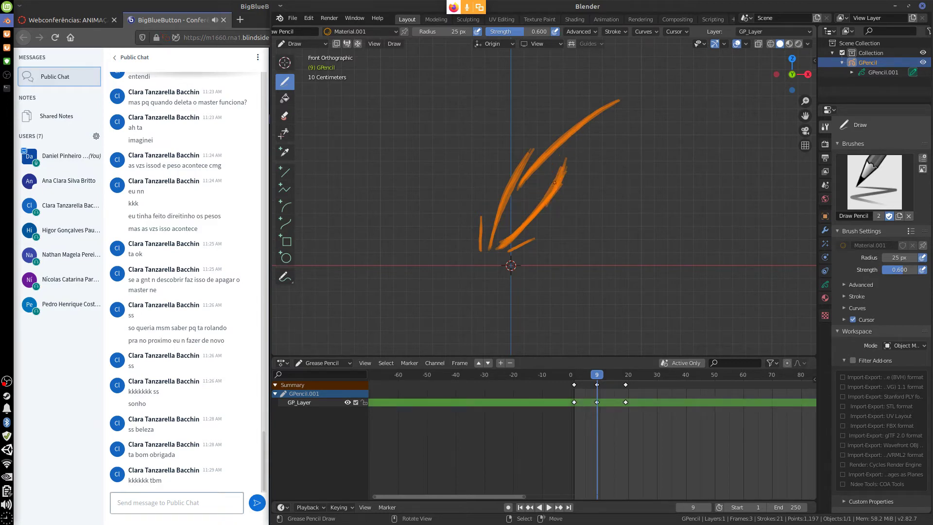
left_click_drag(532, 195, 583, 136)
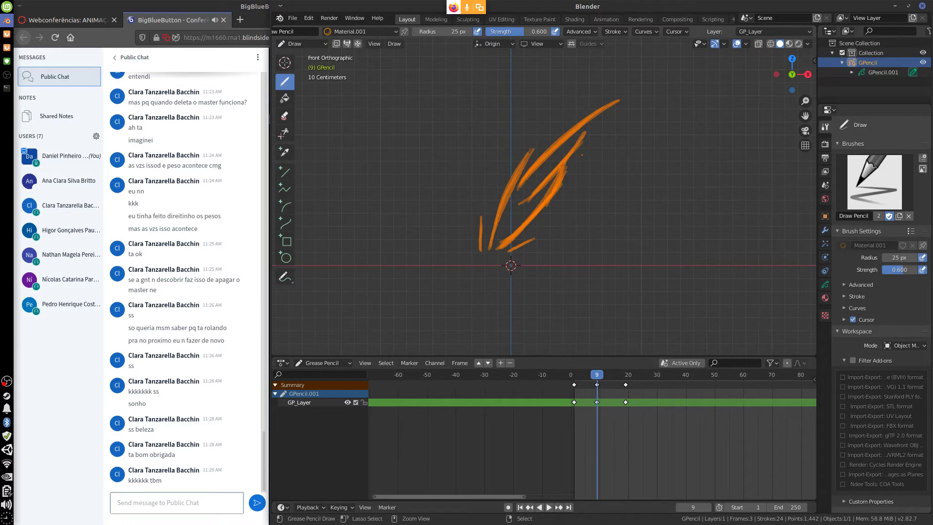
key("ctrl+z")
key("ctrl+z")
key("ctrl+z")
left_click_drag(532, 191, 584, 129)
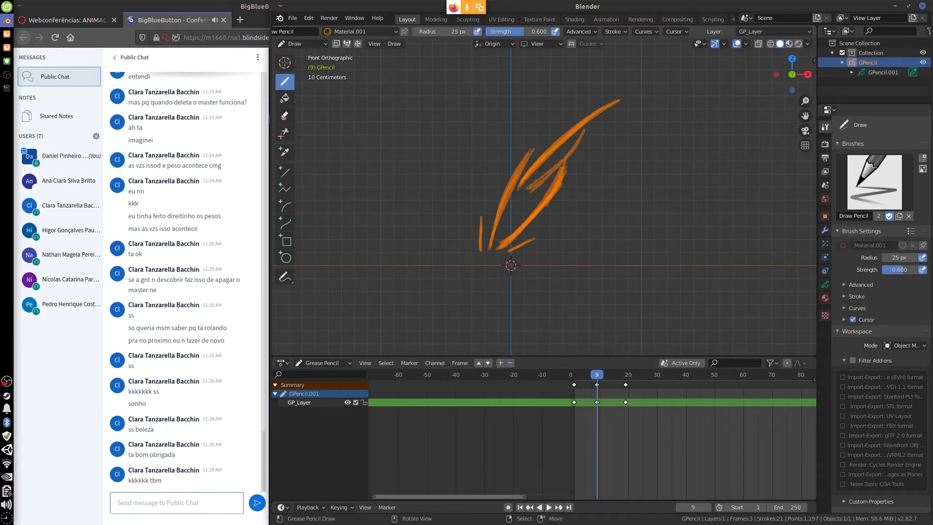
left_click_drag(530, 189, 583, 126)
key("space")
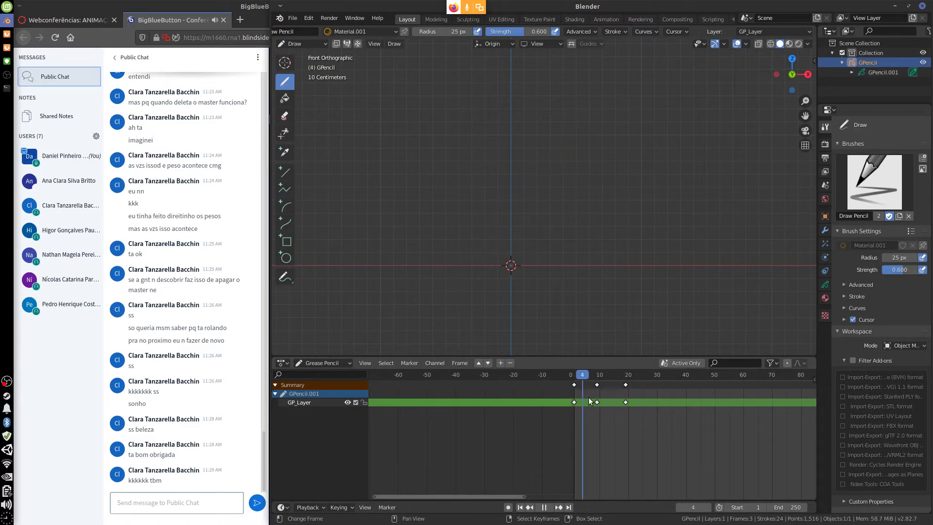
At frame 5, draw curled, leaf-like orange flame loops and a small squiggle over the onion skin.
left_click_drag(622, 401, 585, 404)
key("space")
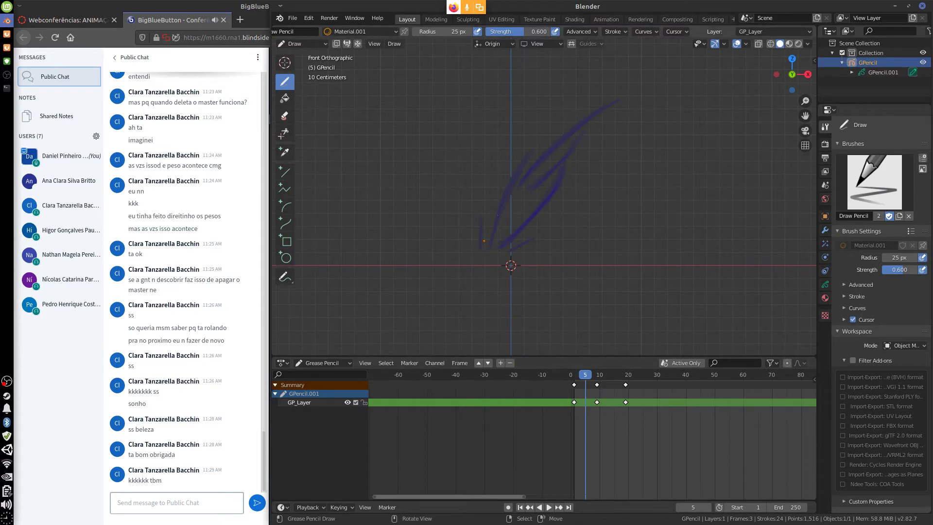
mouse_move(479, 232)
left_mouse_down()
mouse_move(476, 248)
mouse_move(468, 240)
mouse_move(500, 175)
mouse_move(504, 196)
mouse_move(554, 126)
left_mouse_up()
left_click_drag(531, 174, 573, 108)
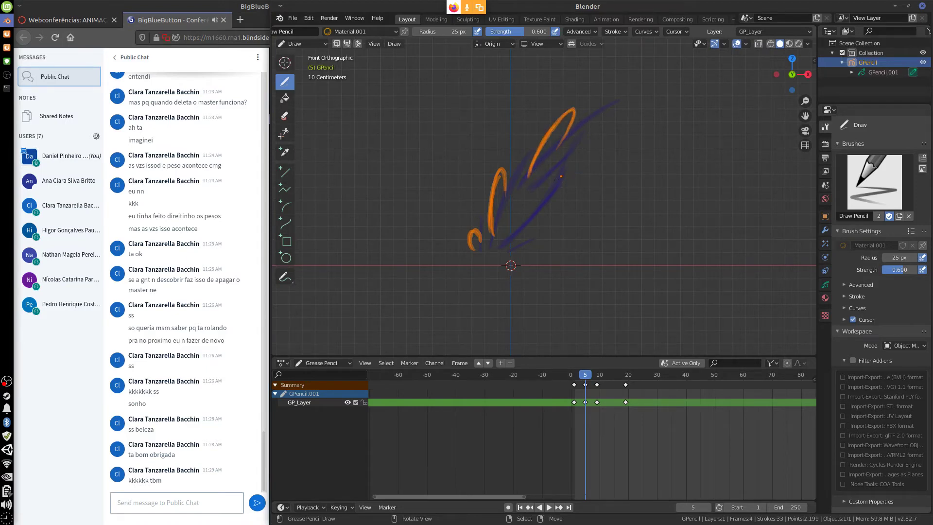
mouse_move(550, 180)
left_mouse_down()
mouse_move(592, 148)
mouse_move(536, 179)
left_mouse_up()
mouse_move(507, 239)
left_mouse_down()
mouse_move(527, 235)
mouse_move(529, 214)
mouse_move(554, 228)
left_mouse_up()
mouse_move(511, 253)
left_mouse_down()
mouse_move(528, 247)
mouse_move(527, 259)
left_mouse_up()
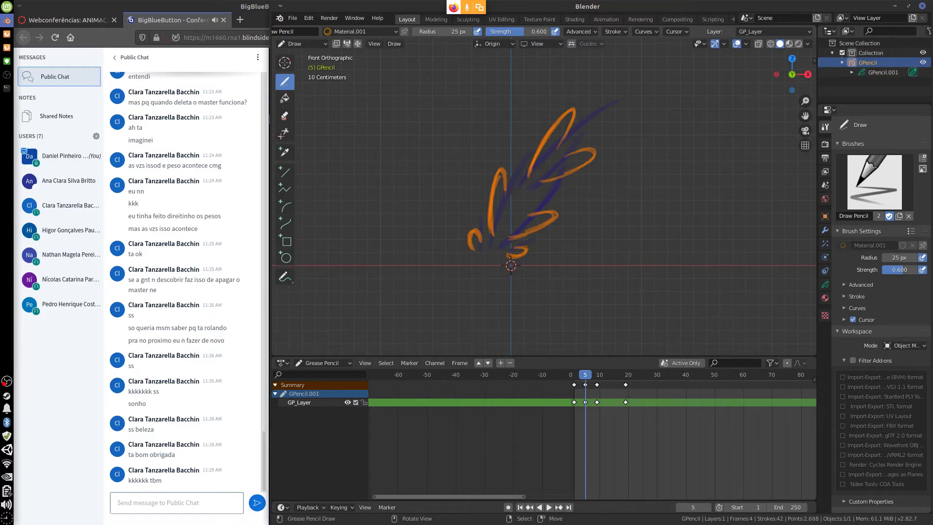
At frame 3, draw small orange oval loops along the blue onion-skin flame, then scrub and play.
key("space")
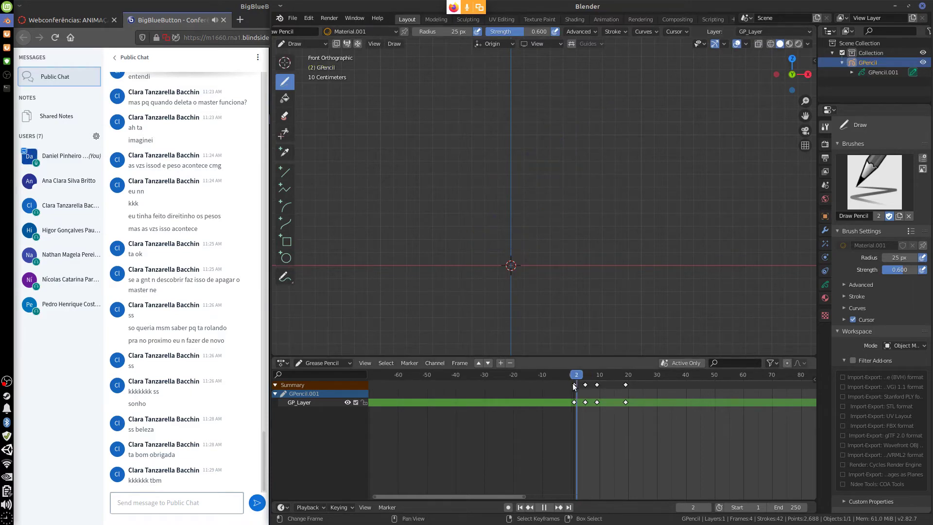
left_click_drag(579, 391, 579, 393)
key("space")
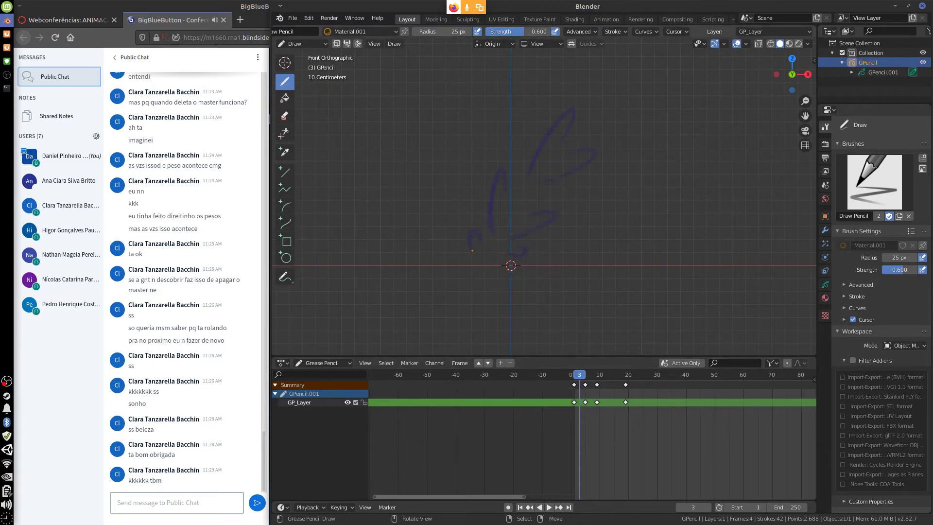
left_click_drag(472, 251, 474, 249)
left_click_drag(493, 220, 490, 214)
mouse_move(526, 170)
left_mouse_down()
mouse_move(523, 145)
mouse_move(525, 167)
mouse_move(557, 181)
mouse_move(578, 176)
left_mouse_up()
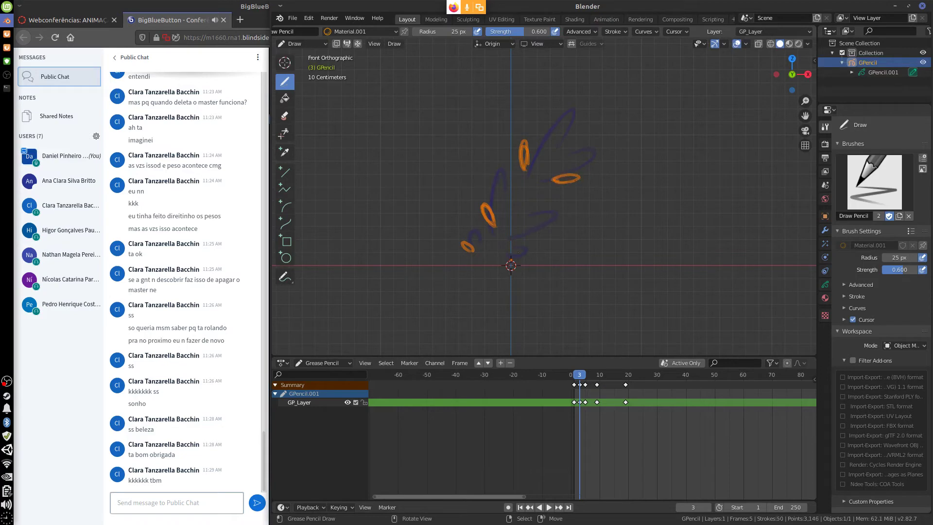
mouse_move(526, 238)
left_mouse_down()
mouse_move(539, 235)
mouse_move(518, 238)
mouse_move(513, 258)
mouse_move(532, 262)
left_mouse_up()
mouse_move(579, 378)
left_mouse_down()
mouse_move(598, 383)
mouse_move(573, 396)
left_mouse_up()
key("space")
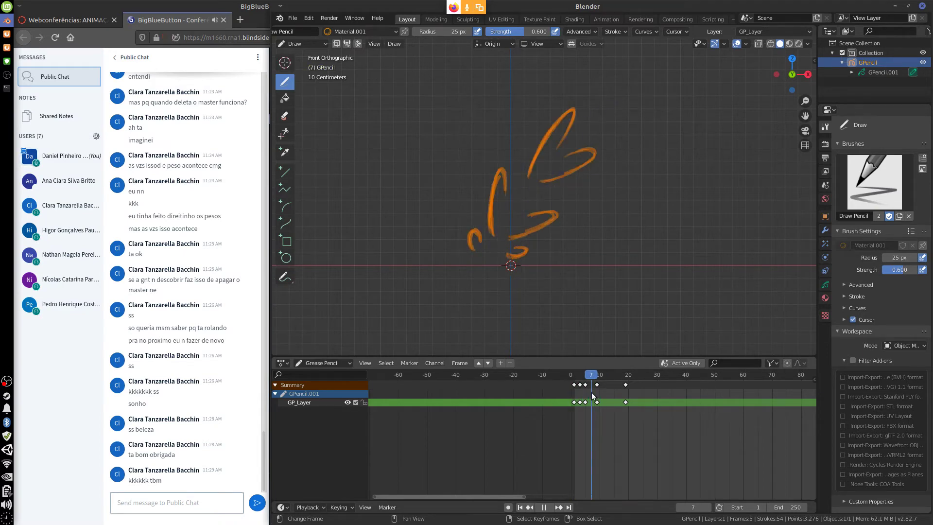
At frame 7, draw long orange diagonal flame streaks, then play and scrub to compare frames.
key("space")
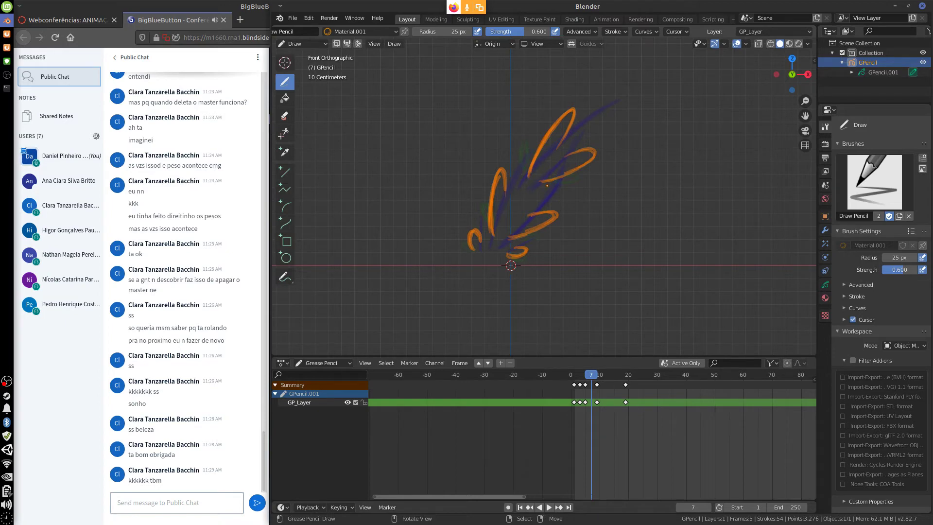
mouse_move(496, 209)
left_mouse_down()
mouse_move(526, 149)
mouse_move(583, 113)
left_mouse_up()
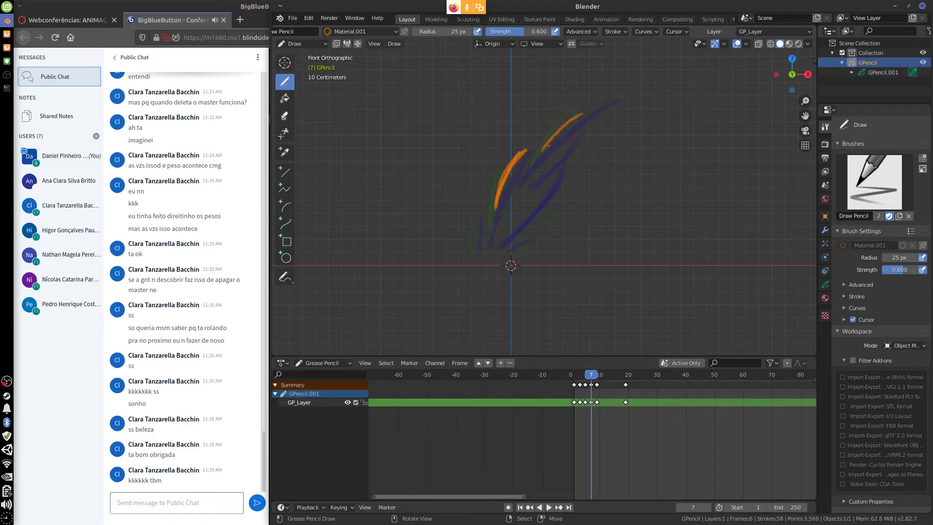
left_click_drag(539, 154, 597, 107)
mouse_move(552, 174)
left_mouse_down()
mouse_move(585, 140)
mouse_move(581, 149)
left_mouse_up()
left_click_drag(522, 231, 554, 201)
left_click_drag(531, 226, 559, 193)
mouse_move(511, 254)
left_mouse_down()
mouse_move(531, 241)
mouse_move(475, 239)
mouse_move(476, 226)
left_mouse_up()
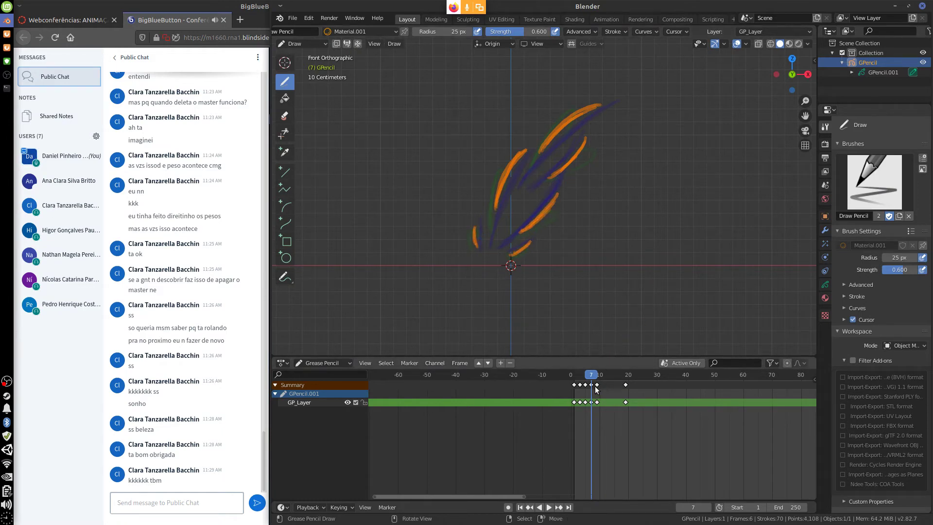
key("space")
mouse_move(622, 392)
left_mouse_down()
mouse_move(601, 407)
mouse_move(612, 401)
left_mouse_up()
key("Escape")
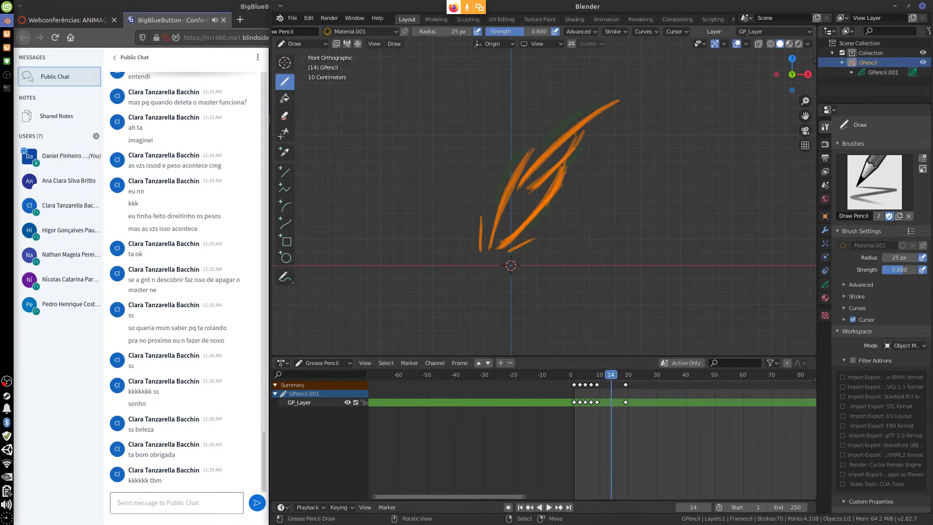
Draw new orange flame strokes at frame 14 and preview the playback.
left_click_drag(574, 132, 644, 101)
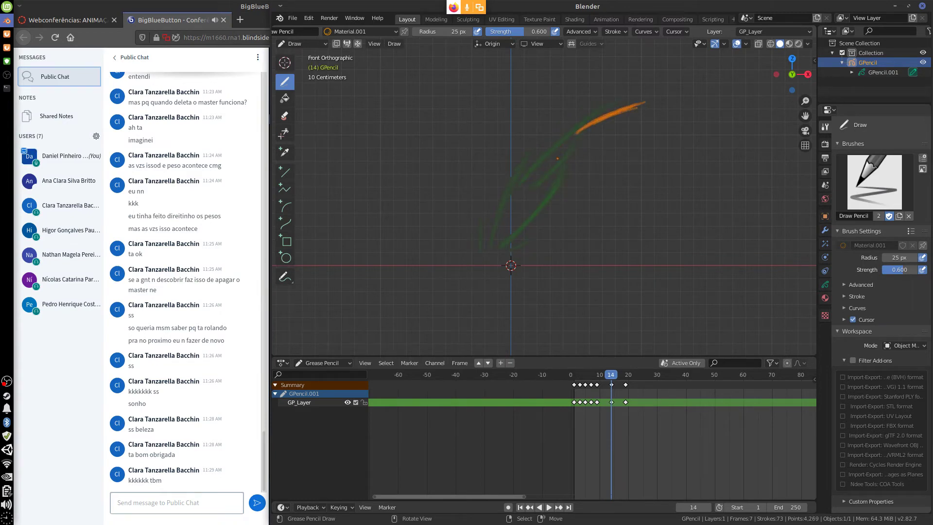
left_click_drag(557, 156, 569, 125)
left_click_drag(510, 193, 547, 144)
left_click_drag(536, 205, 561, 161)
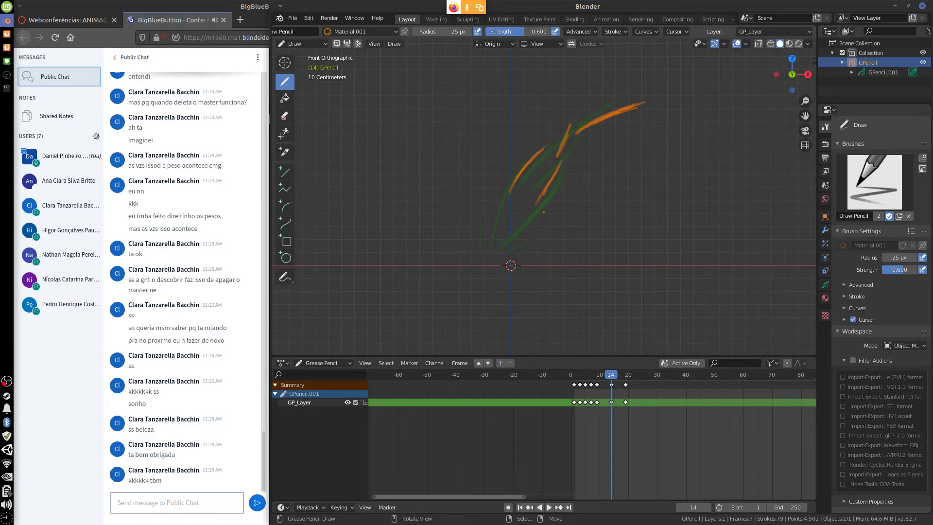
left_click_drag(536, 236, 544, 217)
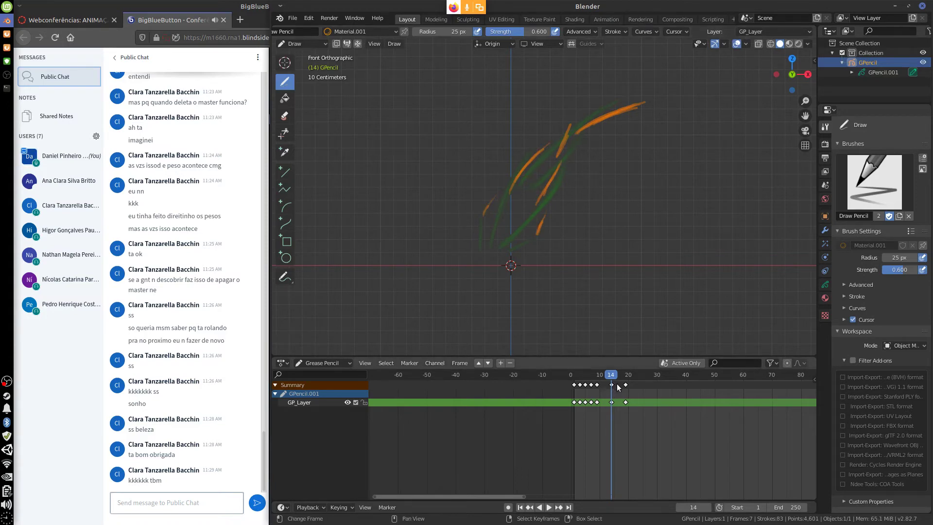
key("space")
key("space")
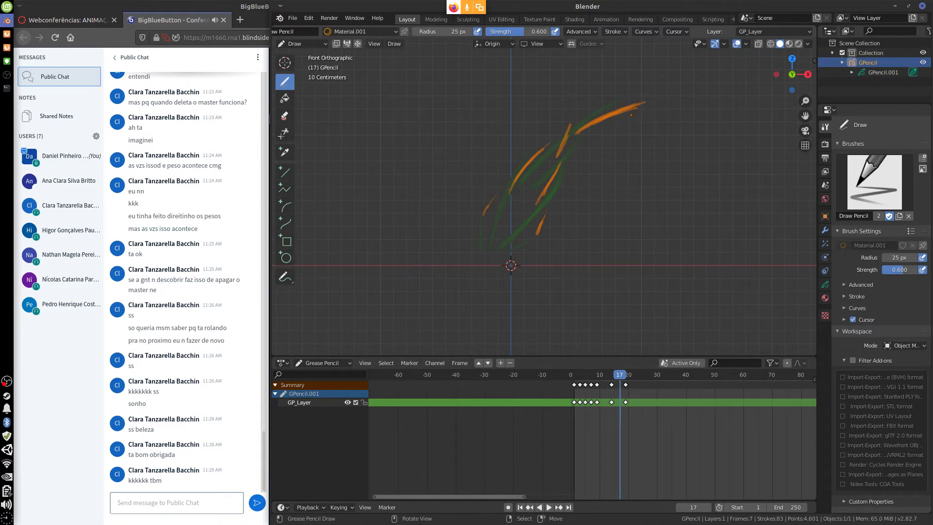
Draw small orange ember strokes at frame 17, then move a keyframe one frame earlier.
left_click_drag(632, 116, 644, 113)
left_click_drag(567, 103, 565, 118)
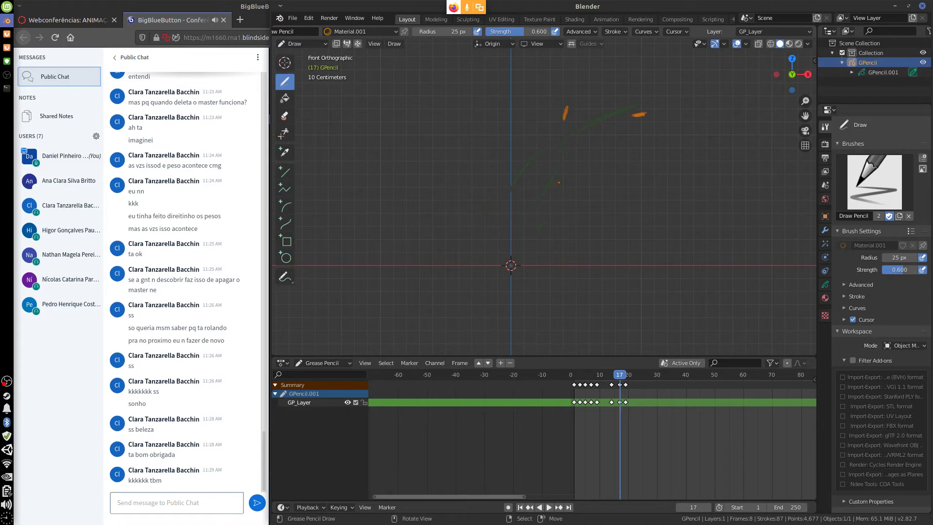
mouse_move(534, 162)
left_mouse_down()
mouse_move(548, 153)
mouse_move(554, 175)
left_mouse_up()
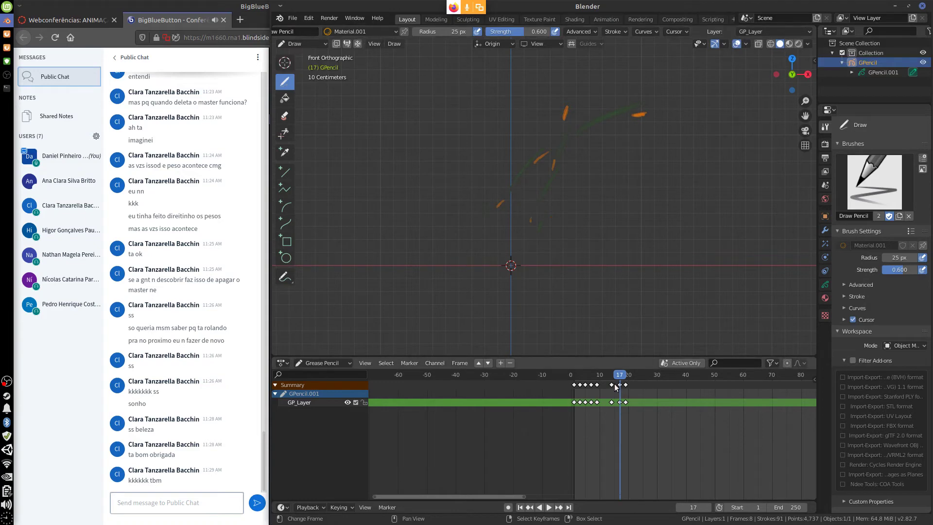
mouse_move(621, 387)
left_mouse_down()
mouse_move(597, 386)
mouse_move(602, 406)
left_mouse_up()
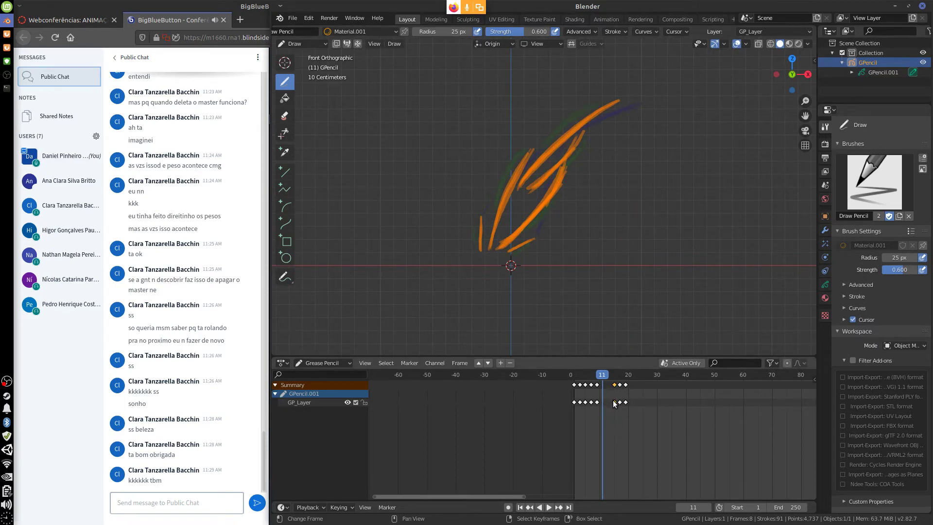
mouse_move(614, 403)
left_mouse_down()
mouse_move(620, 385)
mouse_move(614, 396)
left_mouse_up()
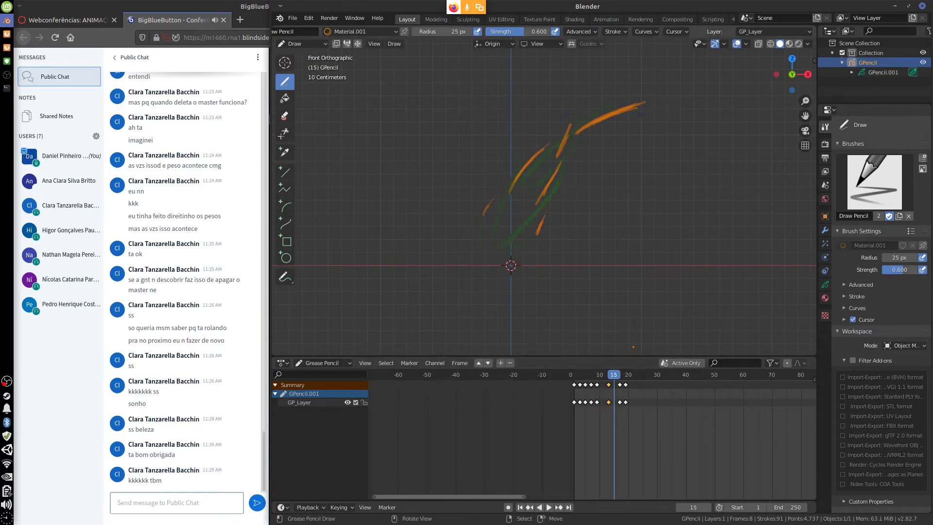
Move one keyframe to frame 11 and shift the later keyframes three frames earlier.
key("space")
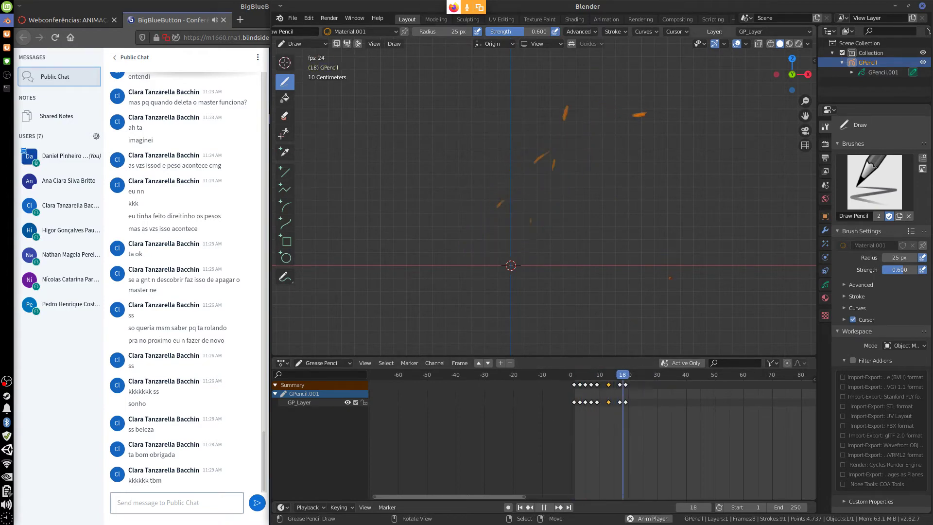
key("Escape")
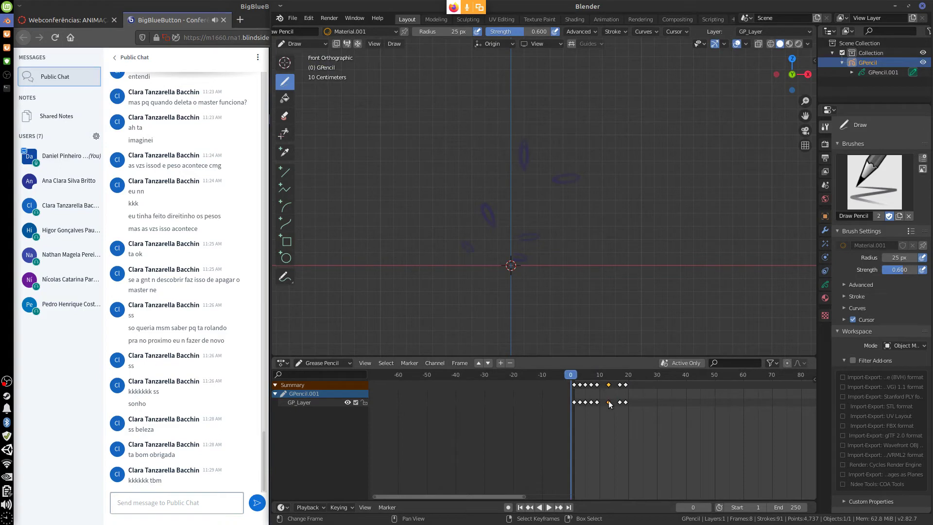
key("g")
left_click(603, 417)
left_click(620, 401)
key("g")
left_click(608, 416)
key("g")
left_click(616, 405)
Replay the animation several times to check the new keyframe timing.
key("space")
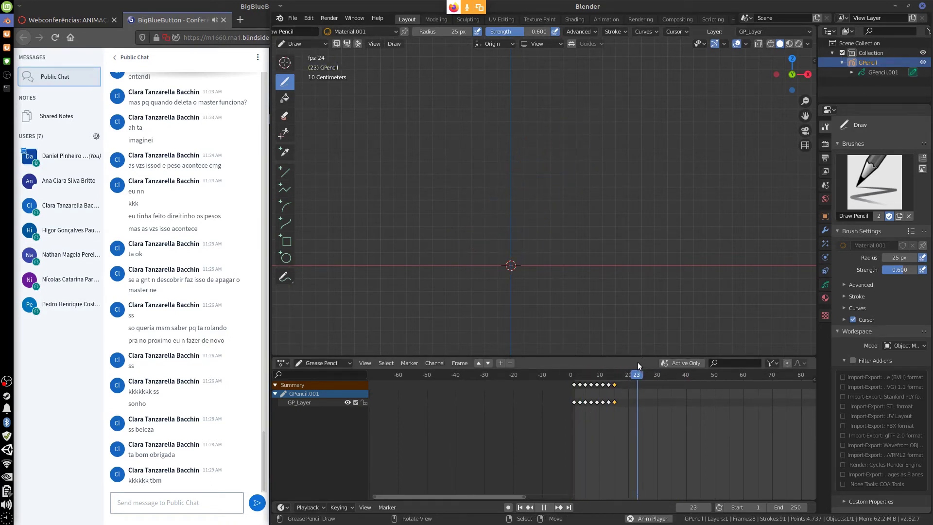
key("Escape")
key("space")
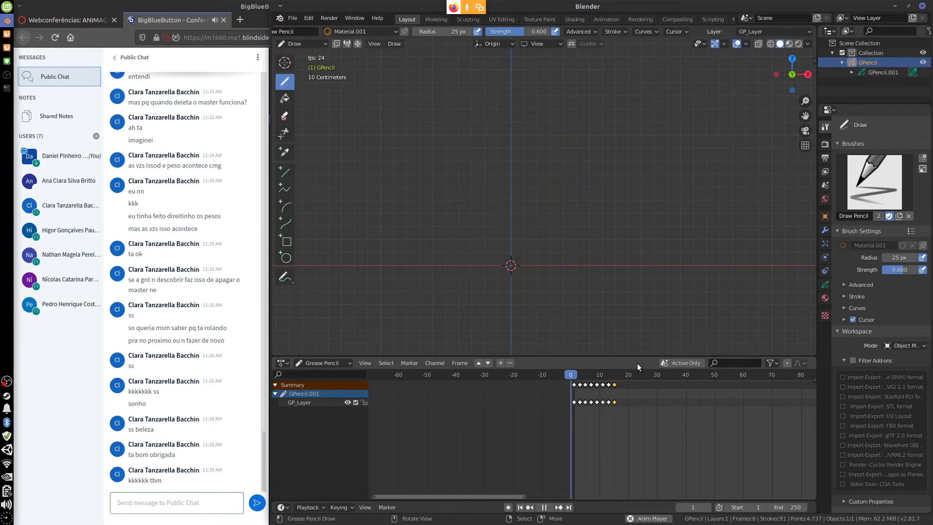
key("Escape")
key("space")
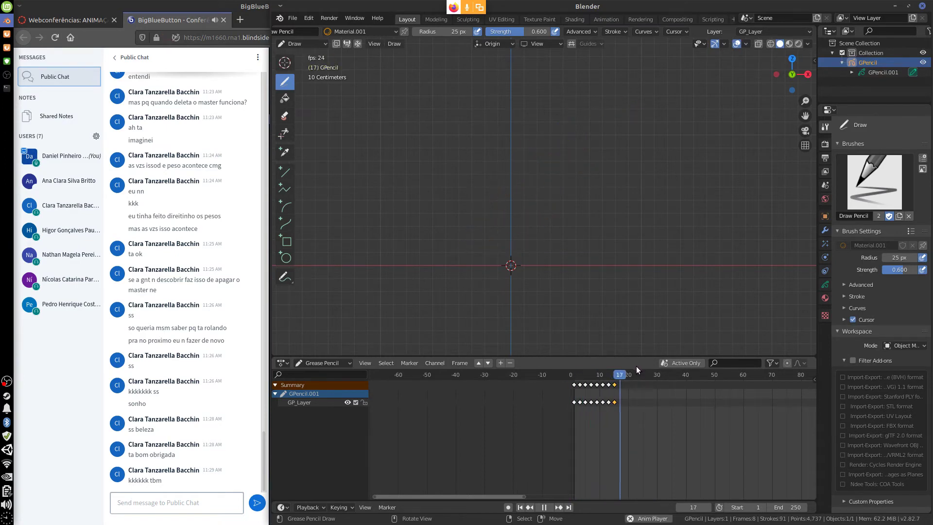
key("Escape")
key("space")
key("Escape")
key("space")
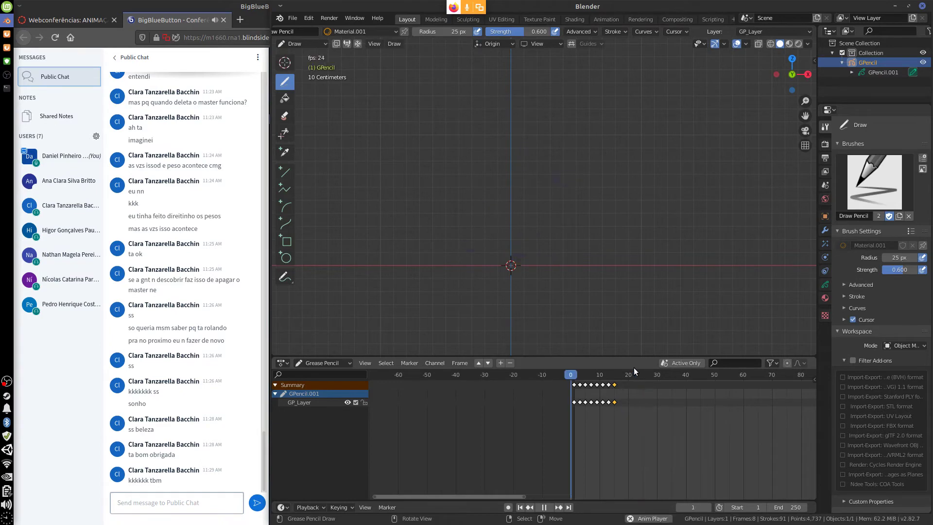
key("Escape")
key("space")
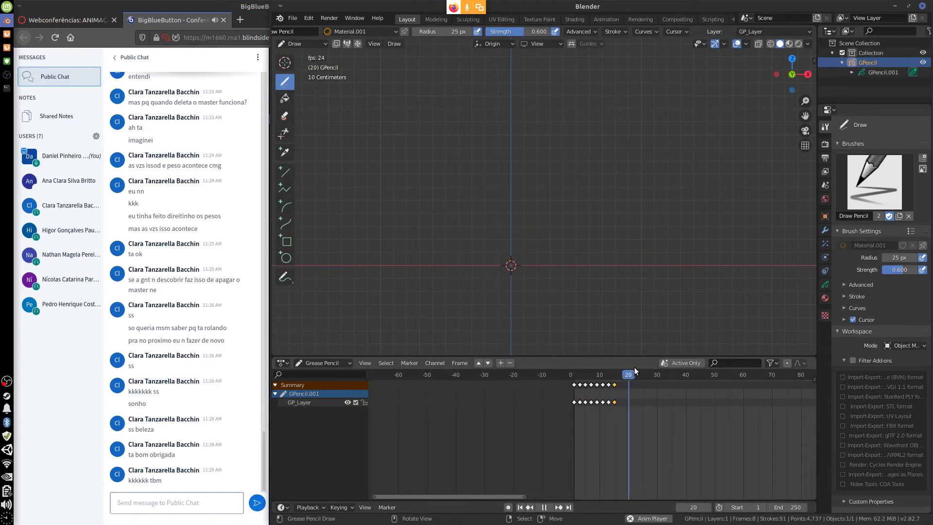
key("Escape")
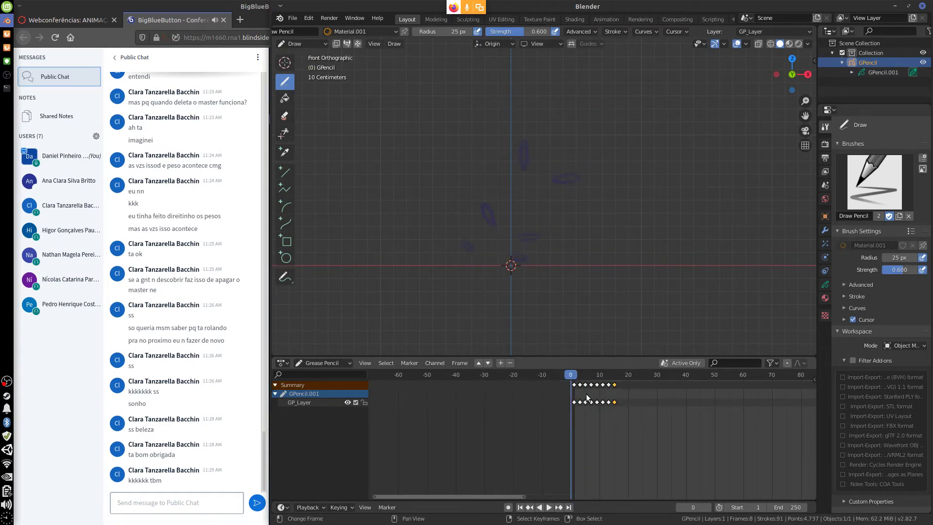
Delete every keyframe after the first, leaving only frame 1.
left_click(581, 390)
left_click_drag(577, 380, 637, 416)
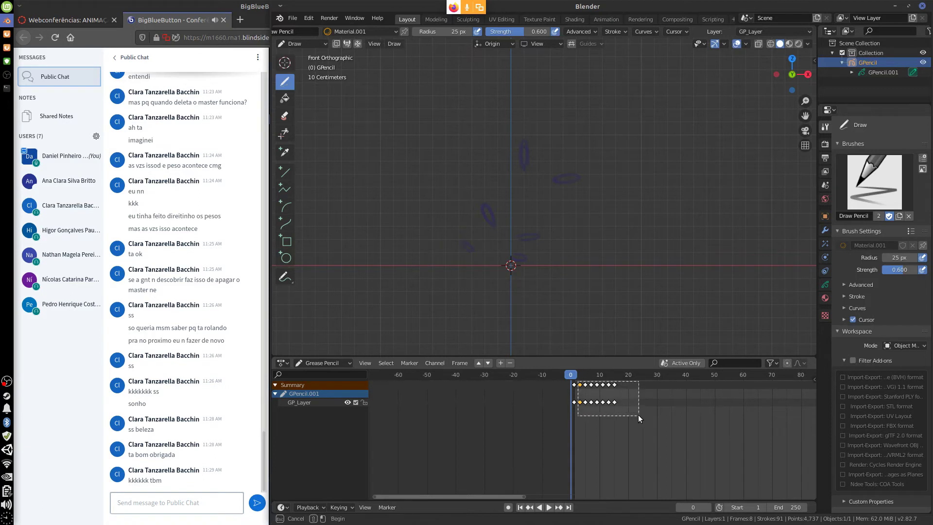
key("x")
left_click(621, 425)
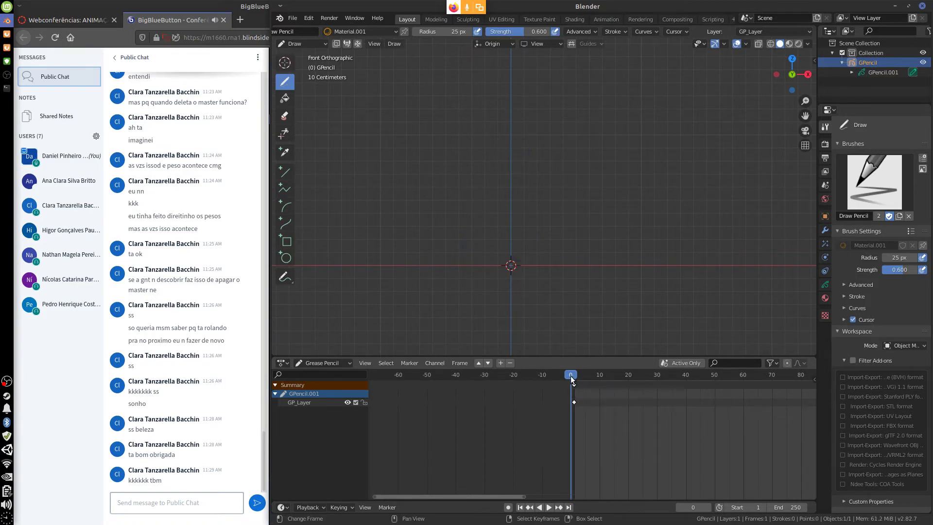
left_click_drag(570, 375, 576, 382)
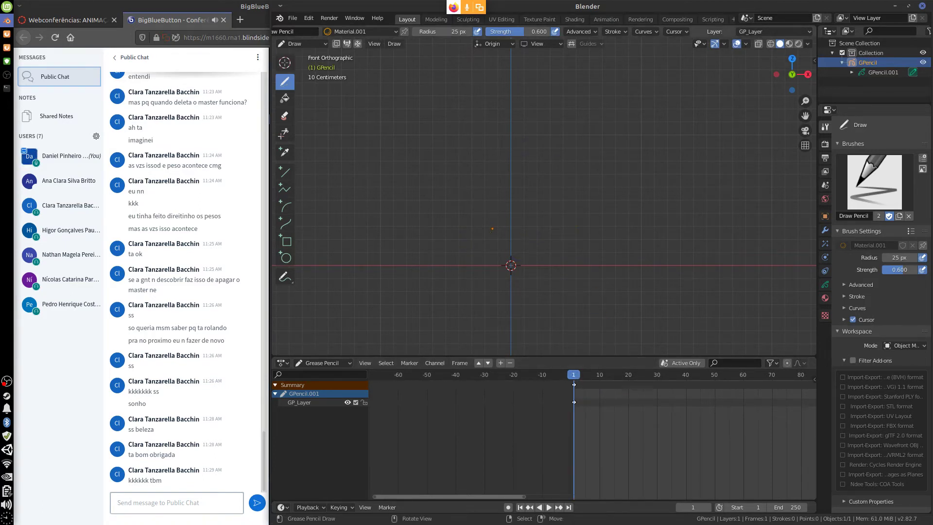
On frame 1, draw a bold orange flame outline with an inner flame stroke.
mouse_move(461, 258)
left_mouse_down()
mouse_move(469, 266)
mouse_move(502, 136)
mouse_move(610, 146)
mouse_move(557, 224)
mouse_move(562, 259)
mouse_move(582, 181)
left_mouse_up()
mouse_move(559, 219)
left_mouse_down()
mouse_move(585, 181)
mouse_move(578, 151)
mouse_move(602, 142)
left_mouse_up()
left_click_drag(543, 163, 605, 138)
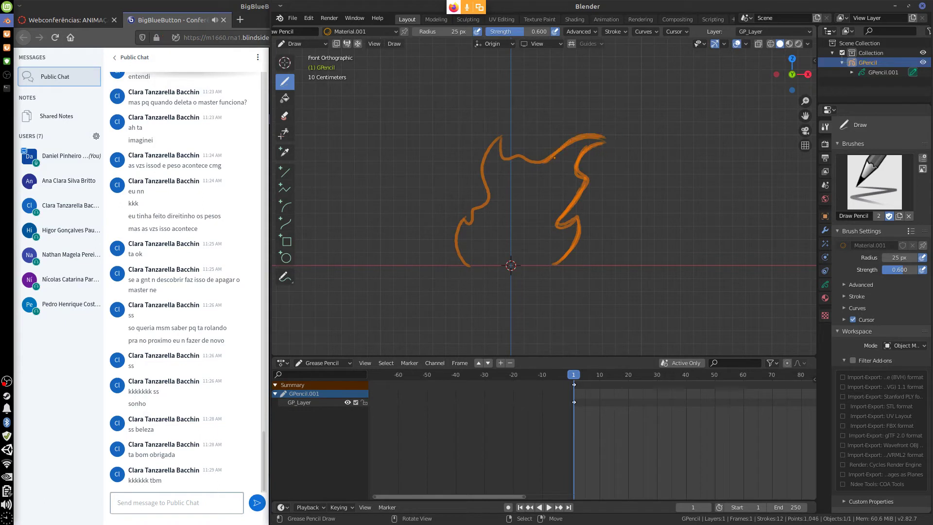
mouse_move(540, 165)
left_mouse_down()
mouse_move(501, 154)
mouse_move(500, 130)
mouse_move(484, 197)
mouse_move(460, 226)
mouse_move(463, 258)
left_mouse_up()
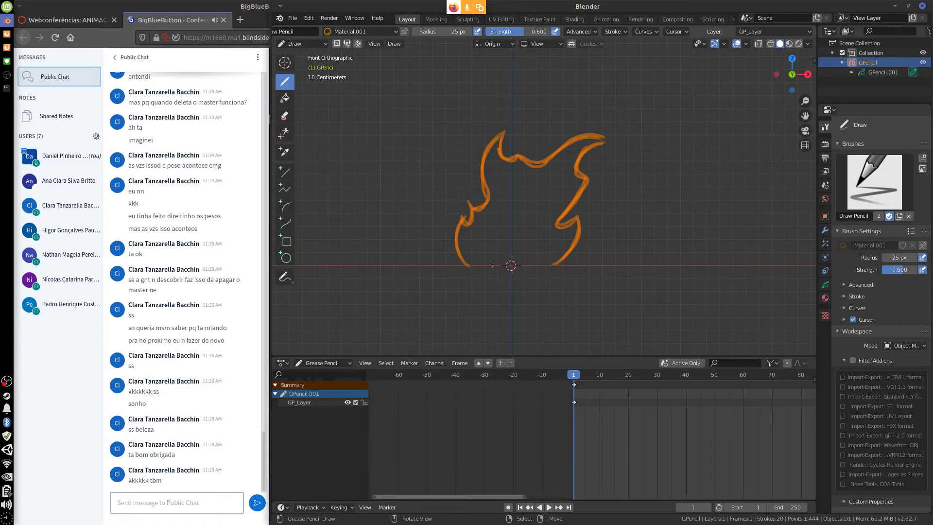
mouse_move(488, 262)
left_mouse_down()
mouse_move(500, 222)
mouse_move(529, 191)
mouse_move(537, 264)
mouse_move(538, 212)
mouse_move(521, 192)
mouse_move(479, 258)
left_mouse_up()
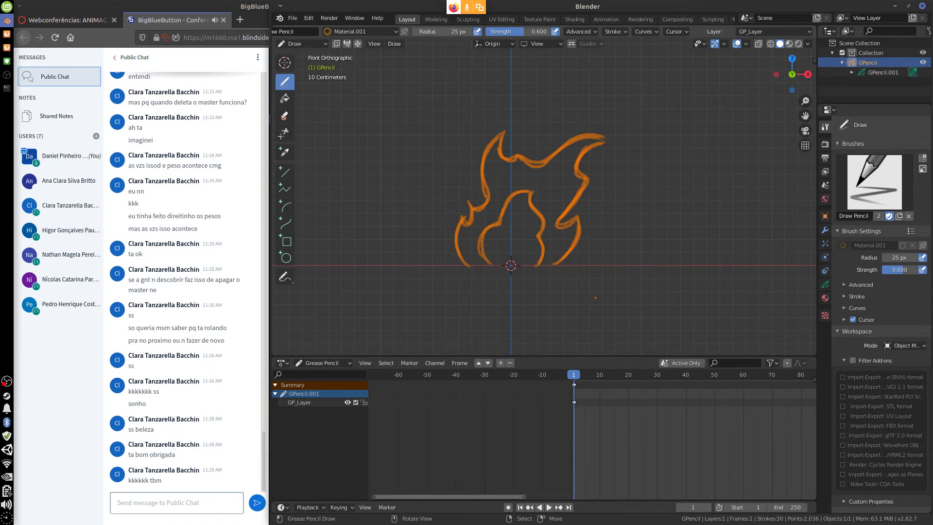
left_click_drag(575, 170, 581, 193)
At frame 9, draw a taller orange flame with a hooked top curl and inner strokes.
left_click_drag(578, 380, 595, 402)
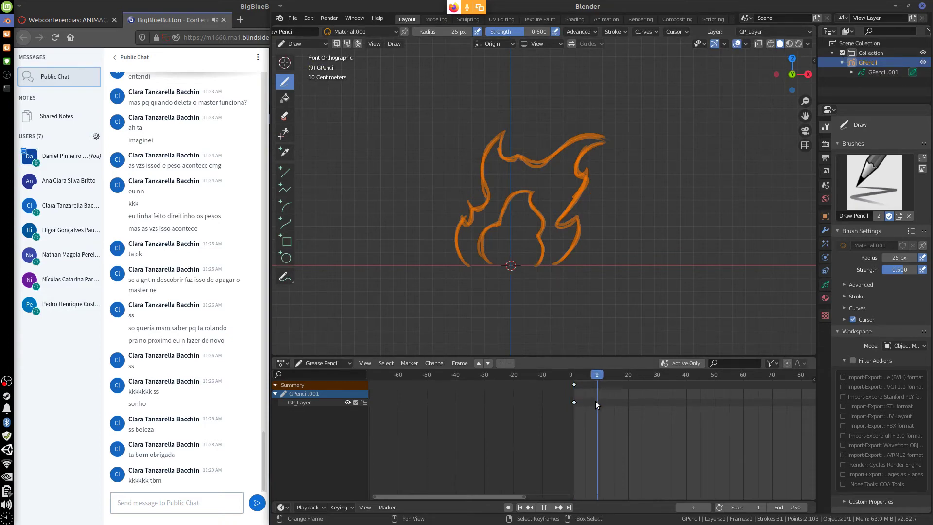
left_click_drag(595, 401, 597, 380)
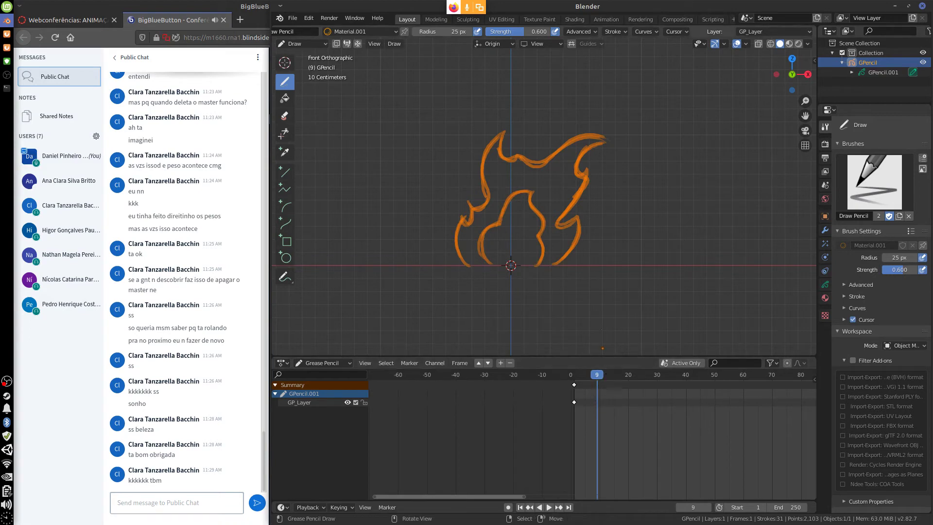
mouse_move(563, 264)
left_mouse_down()
mouse_move(557, 208)
mouse_move(571, 204)
left_mouse_up()
mouse_move(580, 166)
left_mouse_down()
mouse_move(554, 194)
mouse_move(587, 160)
left_mouse_up()
mouse_move(567, 144)
left_mouse_down()
mouse_move(570, 165)
mouse_move(547, 127)
left_mouse_up()
mouse_move(564, 161)
left_mouse_down()
mouse_move(549, 129)
mouse_move(549, 150)
mouse_move(535, 158)
left_mouse_up()
mouse_move(547, 151)
left_mouse_down()
mouse_move(532, 161)
mouse_move(527, 124)
mouse_move(508, 148)
left_mouse_up()
mouse_move(519, 139)
left_mouse_down()
mouse_move(506, 150)
mouse_move(472, 140)
mouse_move(492, 183)
mouse_move(484, 212)
mouse_move(470, 235)
mouse_move(437, 234)
mouse_move(471, 264)
mouse_move(439, 233)
mouse_move(478, 209)
mouse_move(481, 158)
mouse_move(468, 154)
mouse_move(477, 140)
left_mouse_up()
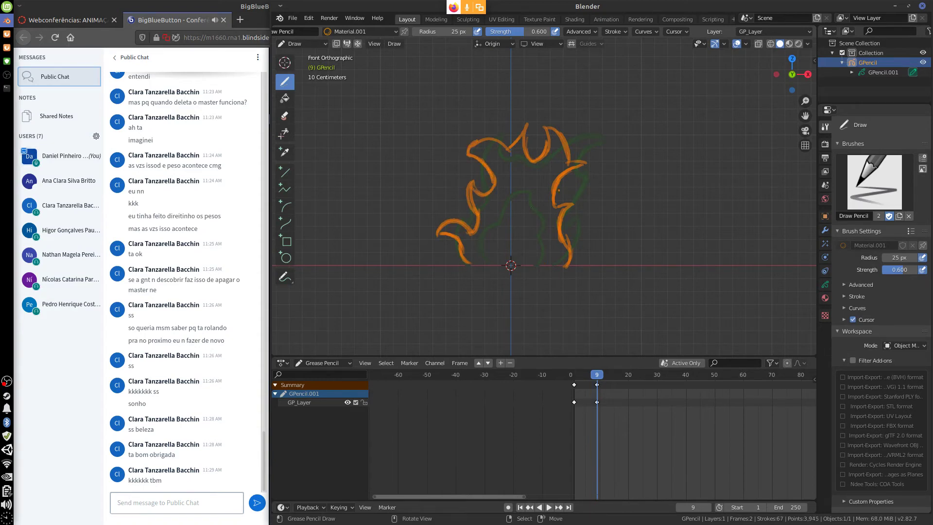
mouse_move(496, 243)
left_mouse_down()
mouse_move(518, 185)
mouse_move(540, 221)
mouse_move(545, 262)
mouse_move(486, 269)
left_mouse_up()
left_click_drag(596, 383, 586, 401)
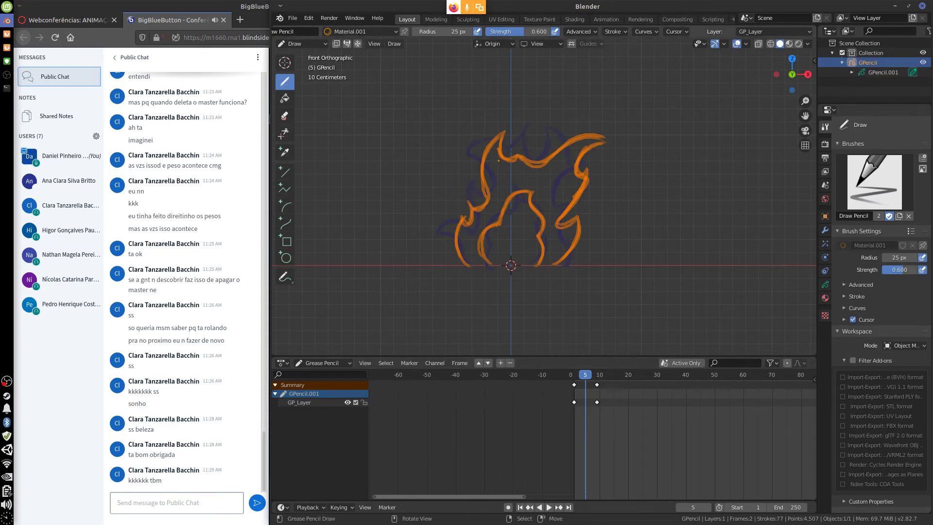
At frame 5, draw an in-between flame with a top peak, side tongues and inner curl.
left_click_drag(494, 163, 517, 128)
mouse_move(518, 128)
left_mouse_down()
mouse_move(514, 166)
mouse_move(524, 145)
mouse_move(547, 161)
left_mouse_up()
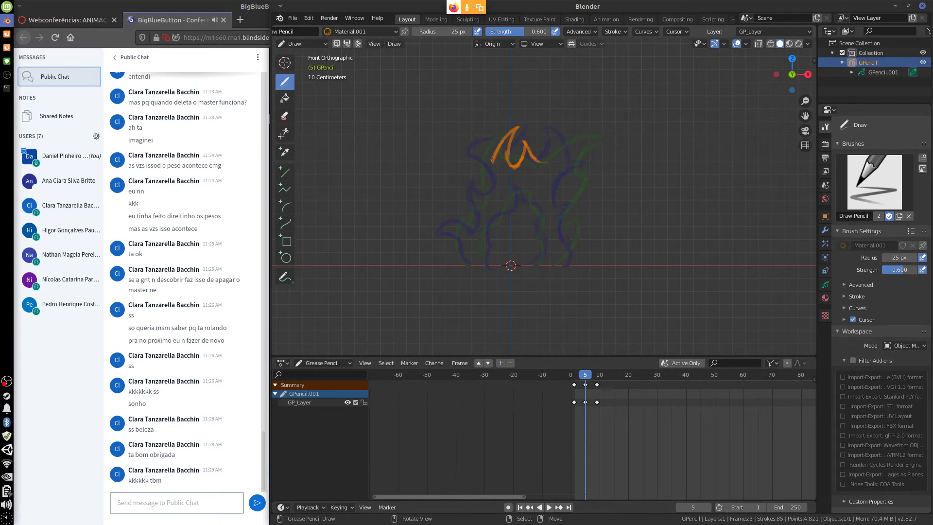
mouse_move(492, 160)
left_mouse_down()
mouse_move(488, 183)
mouse_move(465, 187)
mouse_move(487, 198)
left_mouse_up()
mouse_move(481, 232)
left_mouse_down()
mouse_move(458, 212)
mouse_move(446, 230)
mouse_move(466, 267)
mouse_move(452, 266)
mouse_move(481, 229)
mouse_move(459, 205)
mouse_move(457, 181)
left_mouse_up()
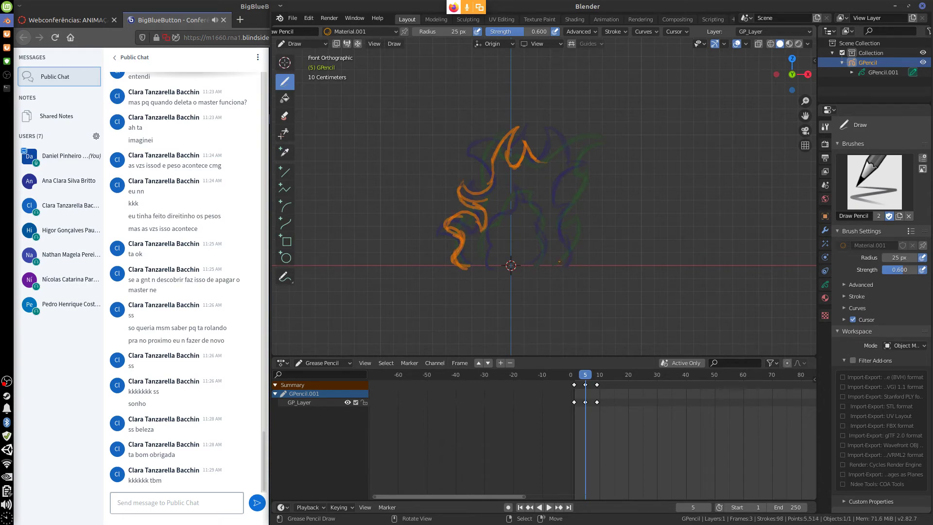
left_click_drag(550, 258, 582, 243)
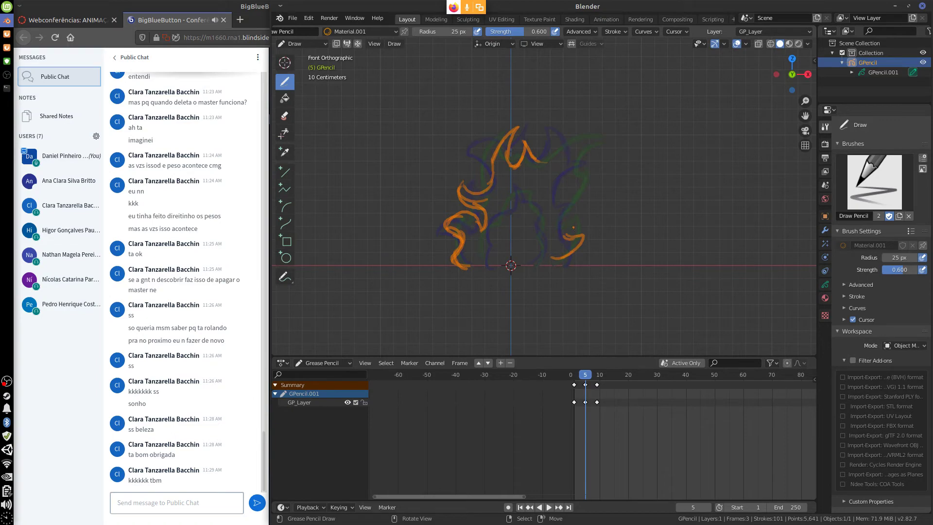
mouse_move(557, 224)
left_mouse_down()
mouse_move(574, 181)
mouse_move(563, 171)
mouse_move(588, 150)
left_mouse_up()
left_click_drag(569, 155, 569, 124)
left_click_drag(540, 163, 564, 136)
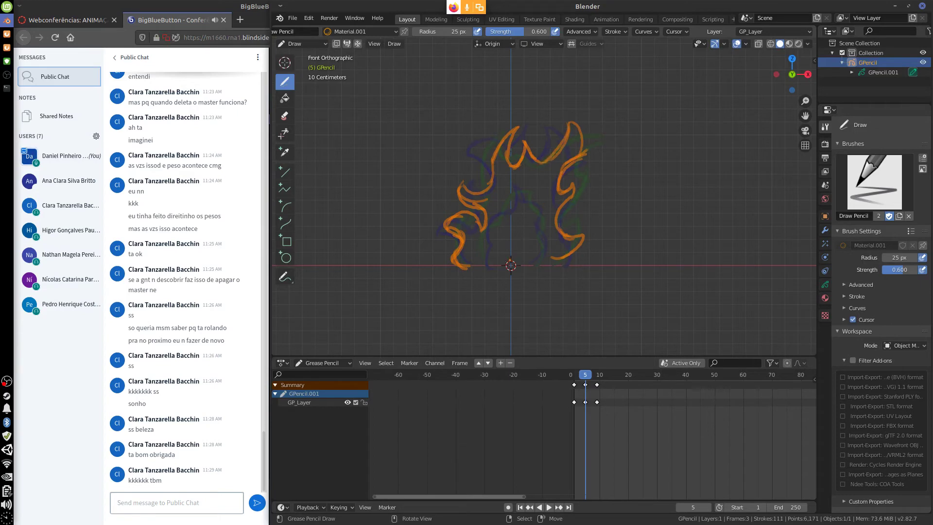
mouse_move(498, 266)
left_mouse_down()
mouse_move(501, 203)
mouse_move(526, 211)
mouse_move(538, 259)
left_mouse_up()
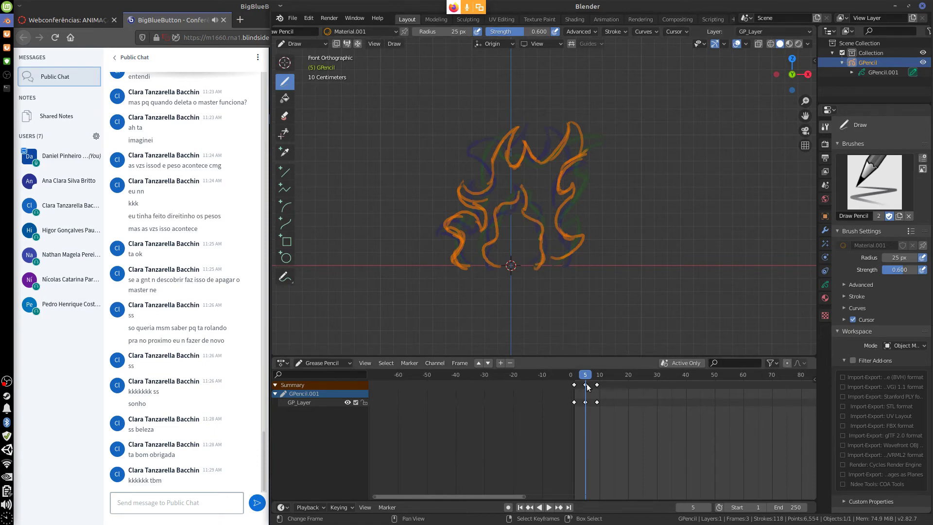
left_click_drag(568, 388, 558, 398)
Preview the flame, then set the scene end frame to 9.
key("space")
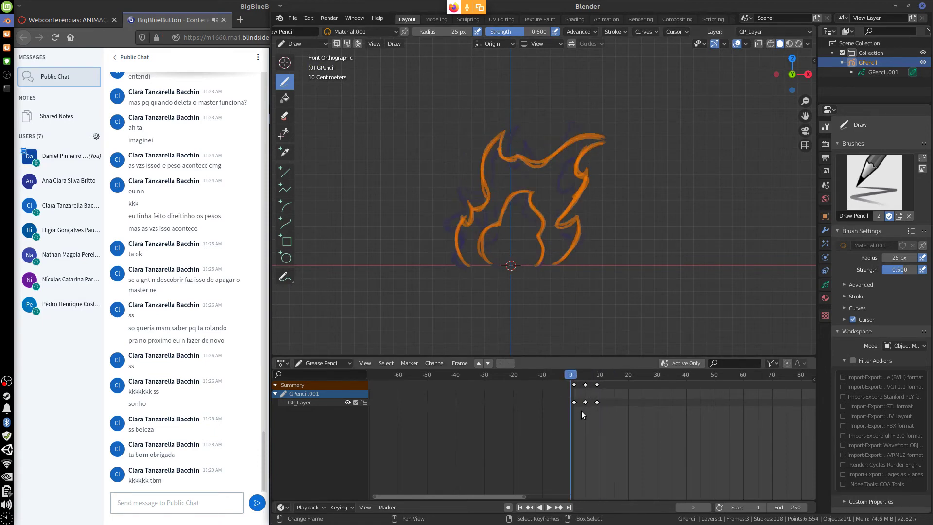
key("space")
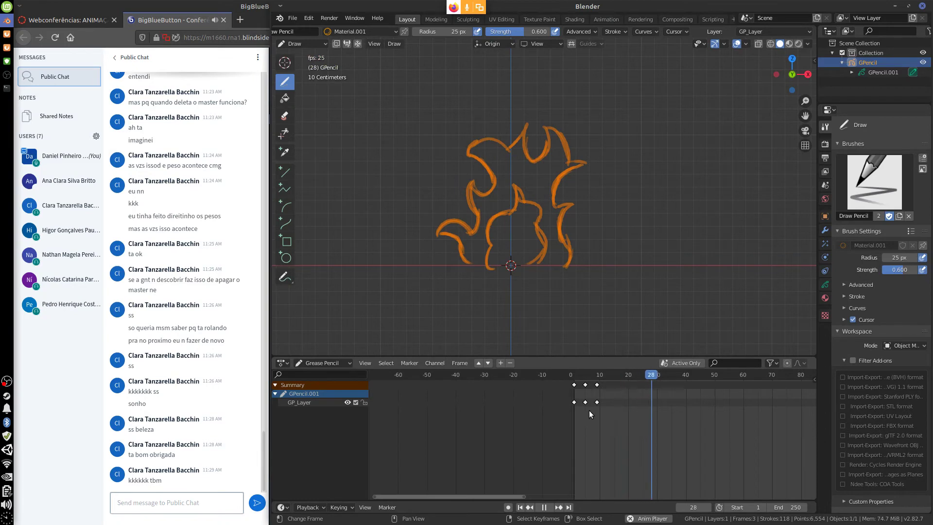
key("Escape")
left_click(596, 383)
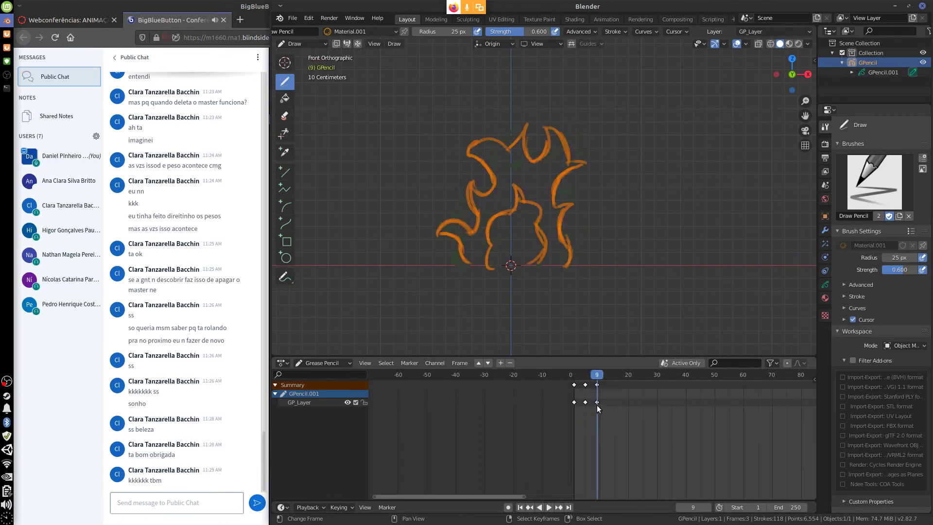
left_click(697, 508)
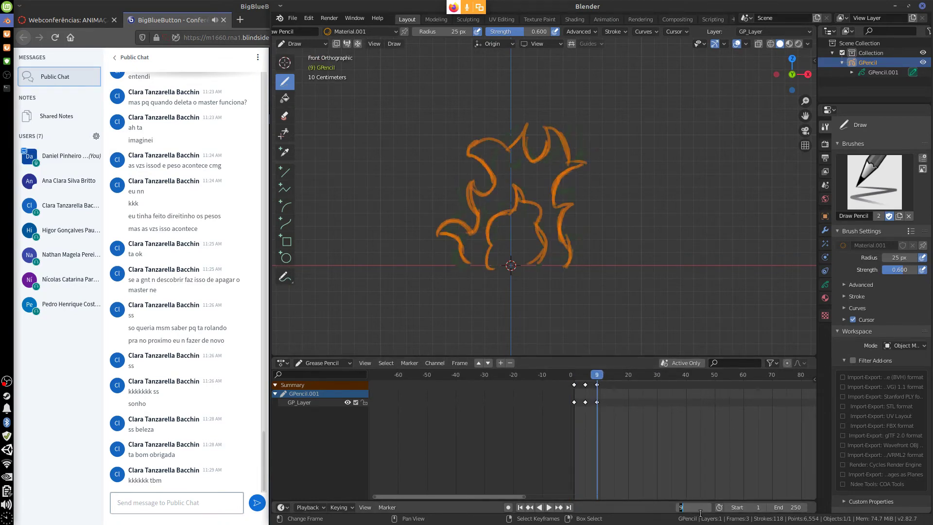
left_click(788, 507)
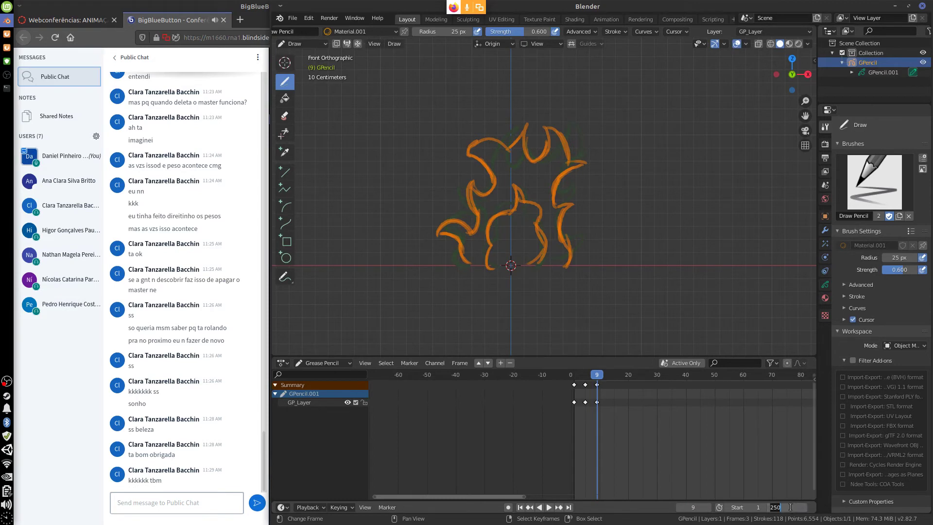
type("9")
key("Return")
Play the 9-frame flame loop to check it.
key("space")
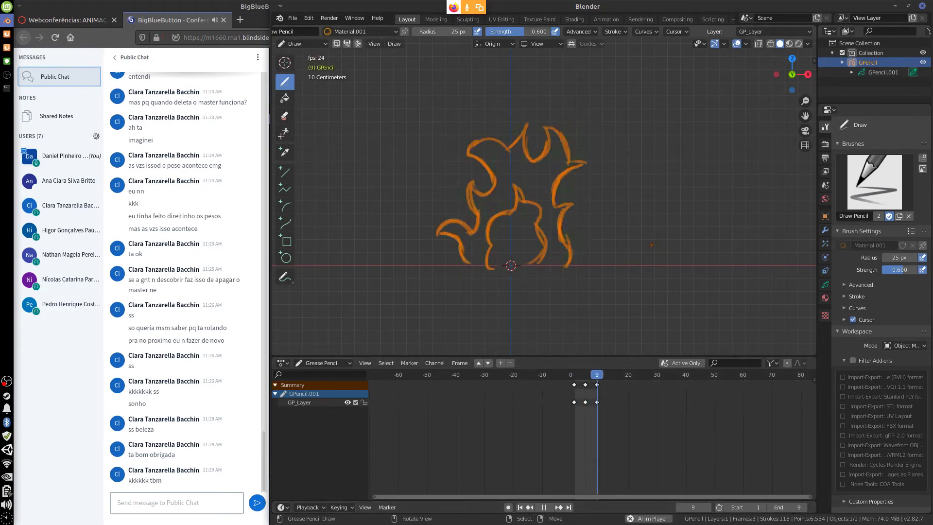
key("space")
key("space")
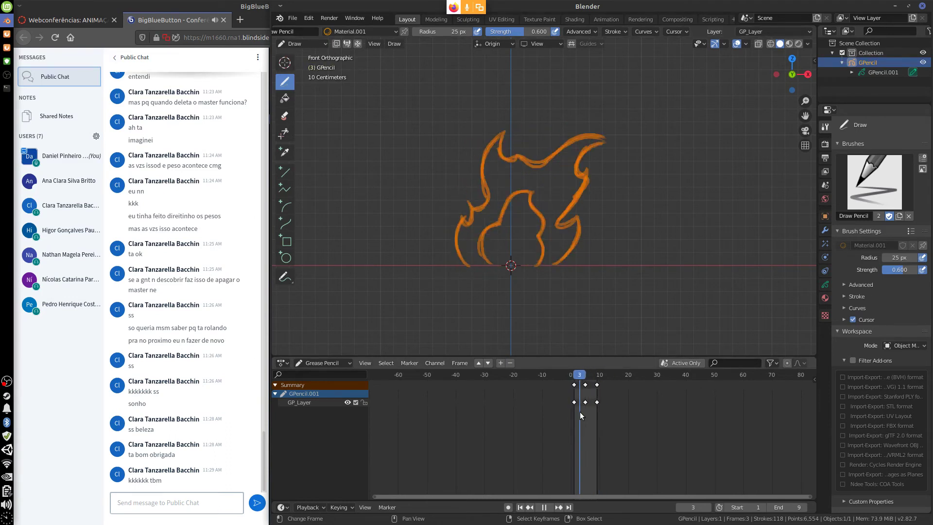
key("space")
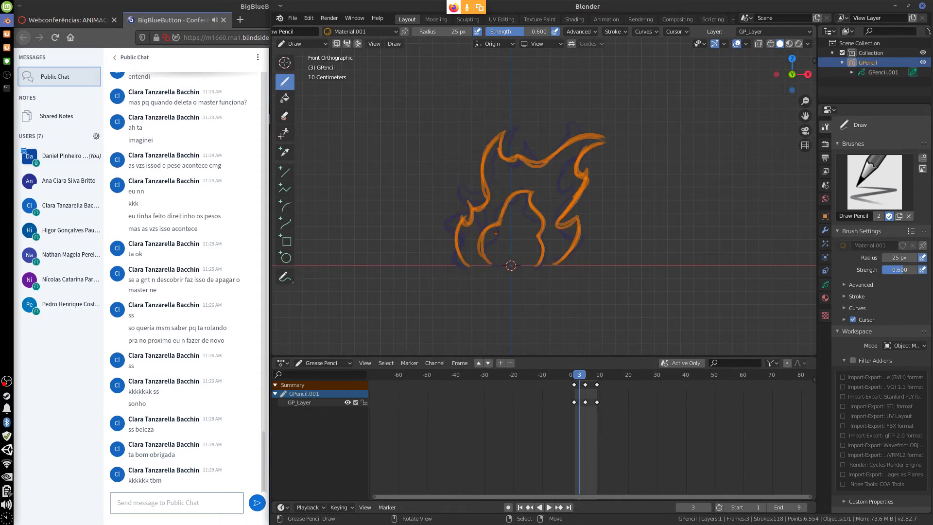
At frame 3, draw flame strokes rising from the crescent plus an inner flame shape.
left_click_drag(461, 237, 474, 270)
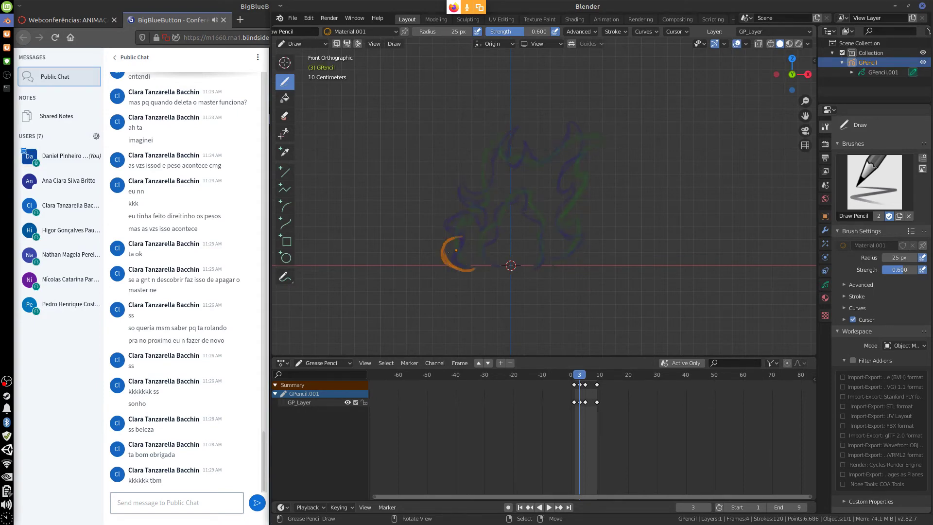
mouse_move(460, 239)
left_mouse_down()
mouse_move(459, 220)
mouse_move(476, 228)
mouse_move(473, 183)
mouse_move(493, 184)
mouse_move(497, 148)
mouse_move(520, 134)
mouse_move(600, 141)
mouse_move(562, 202)
mouse_move(563, 224)
mouse_move(581, 243)
mouse_move(557, 260)
left_mouse_up()
mouse_move(496, 267)
left_mouse_down()
mouse_move(485, 235)
mouse_move(523, 197)
mouse_move(547, 251)
mouse_move(534, 270)
mouse_move(546, 236)
mouse_move(525, 222)
mouse_move(536, 192)
mouse_move(519, 197)
left_mouse_up()
mouse_move(525, 200)
left_mouse_down()
mouse_move(507, 187)
mouse_move(494, 222)
left_mouse_up()
Draw a flame pose with an inner flame at frame 7, then play the loop from frame 0.
key("space")
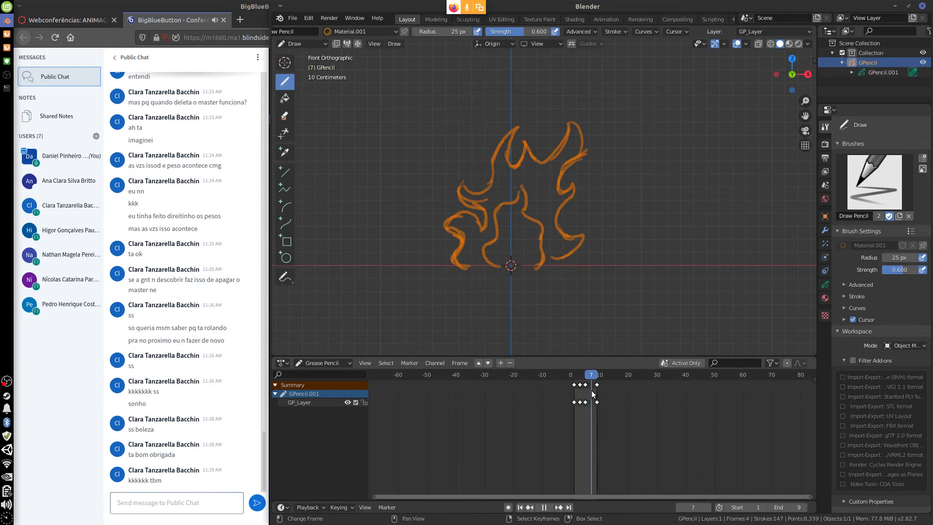
key("space")
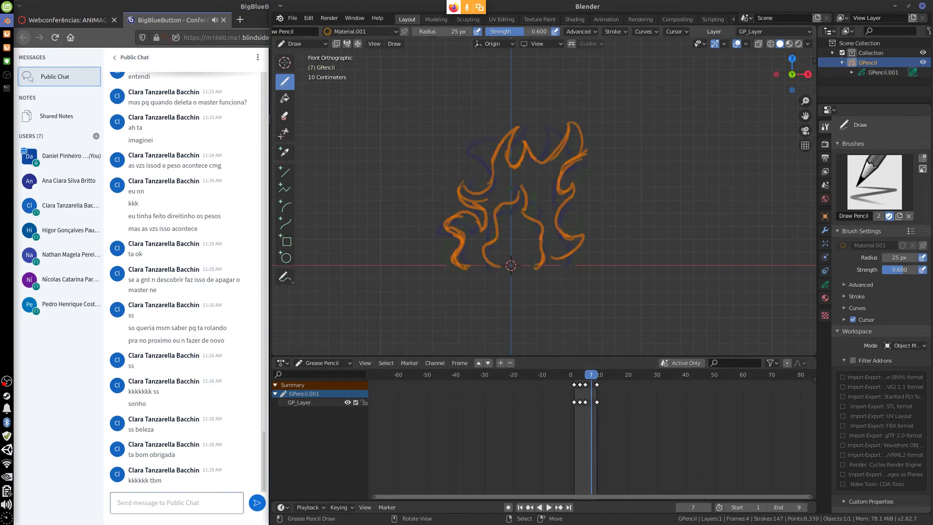
mouse_move(463, 267)
left_mouse_down()
mouse_move(445, 228)
mouse_move(470, 226)
mouse_move(446, 214)
mouse_move(476, 184)
mouse_move(481, 136)
mouse_move(500, 126)
mouse_move(518, 152)
mouse_move(538, 153)
mouse_move(545, 129)
mouse_move(559, 125)
mouse_move(558, 152)
mouse_move(586, 151)
mouse_move(559, 186)
mouse_move(577, 238)
mouse_move(573, 258)
left_mouse_up()
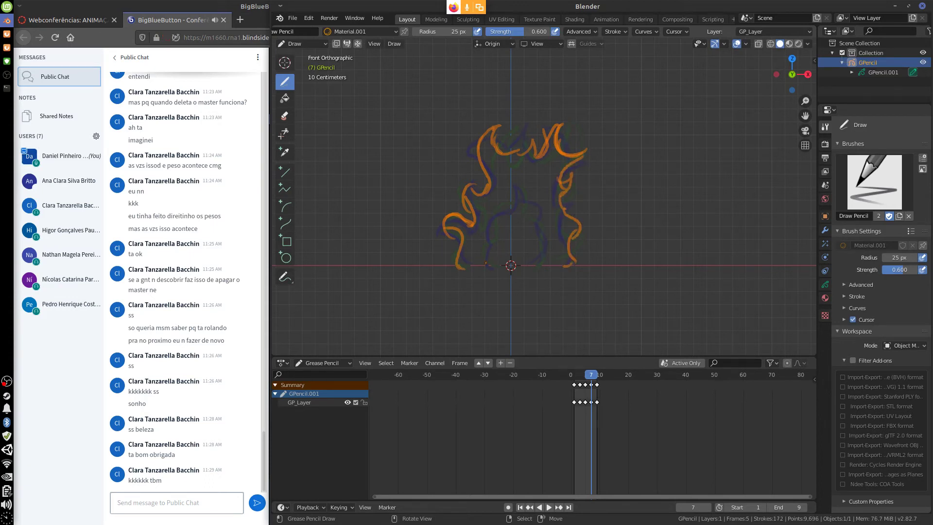
mouse_move(482, 252)
left_mouse_down()
mouse_move(508, 196)
mouse_move(531, 214)
mouse_move(539, 263)
mouse_move(528, 195)
left_mouse_up()
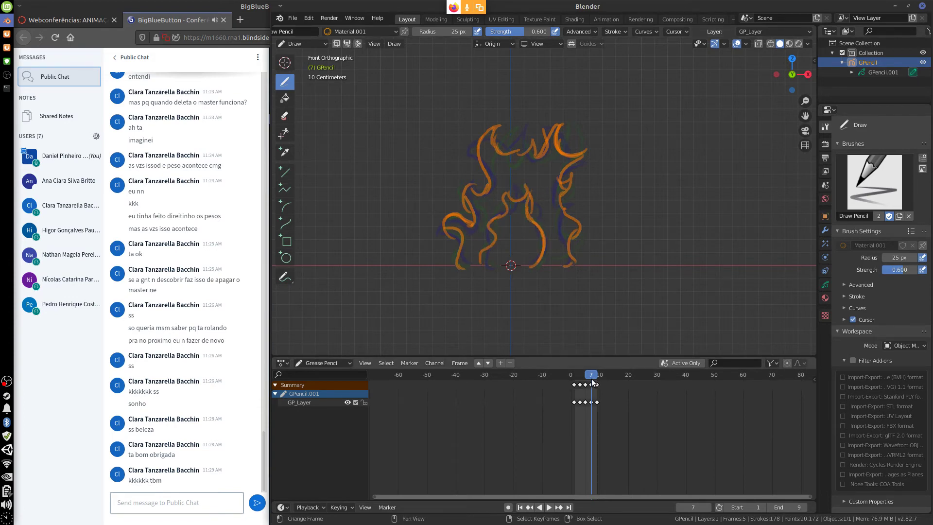
left_click_drag(589, 374, 571, 374)
key("space")
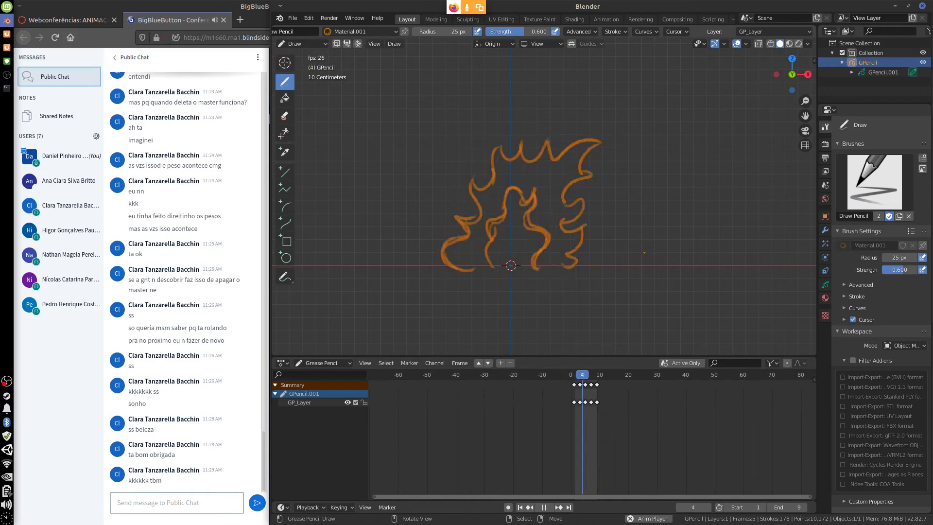
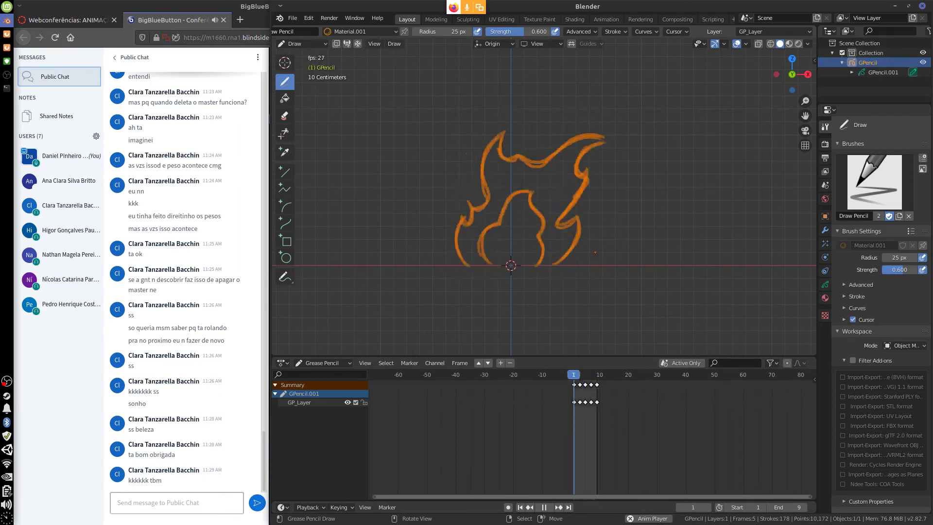
Replay the flame animation, stop on frame 1, and draw a thin stroke through the flame's middle.
key("Escape")
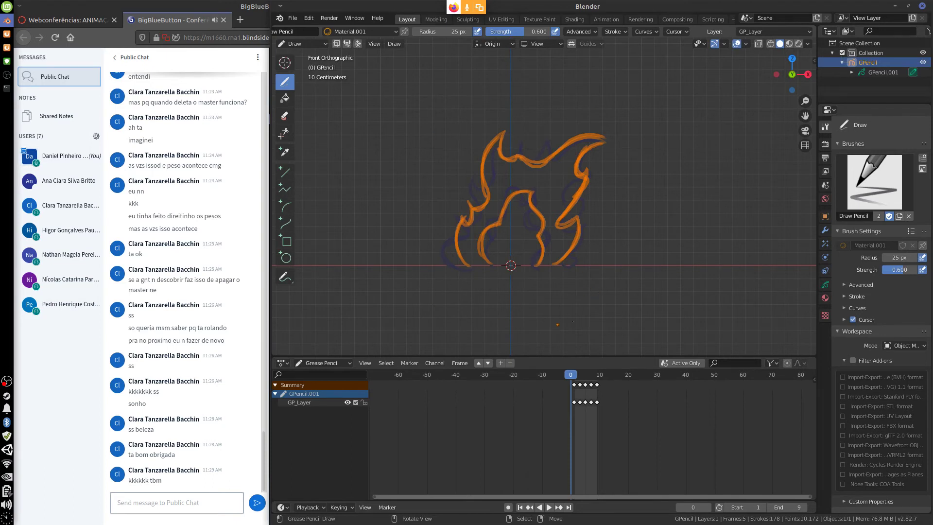
key("space")
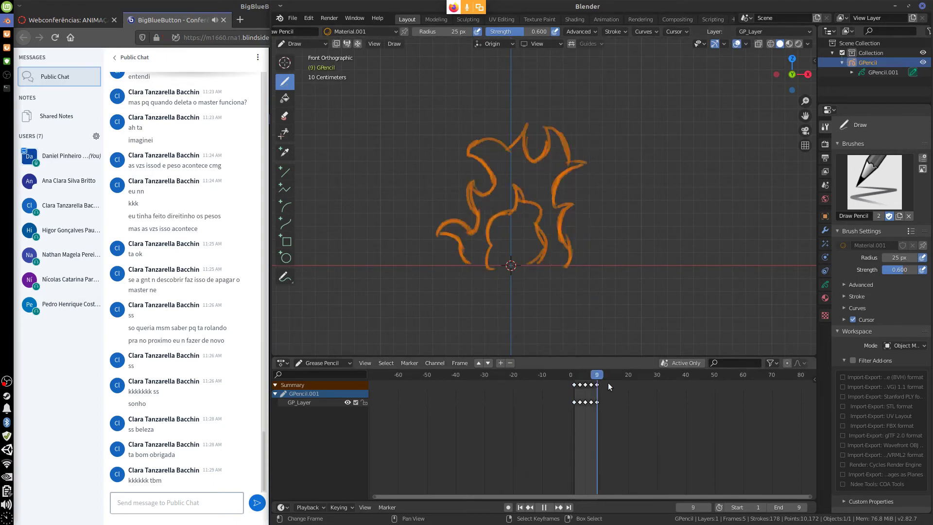
key("Escape")
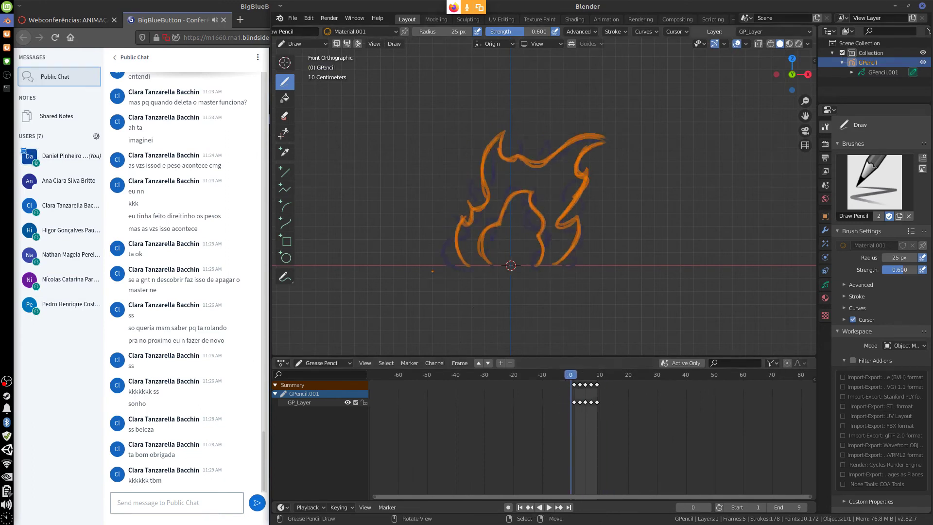
key("space")
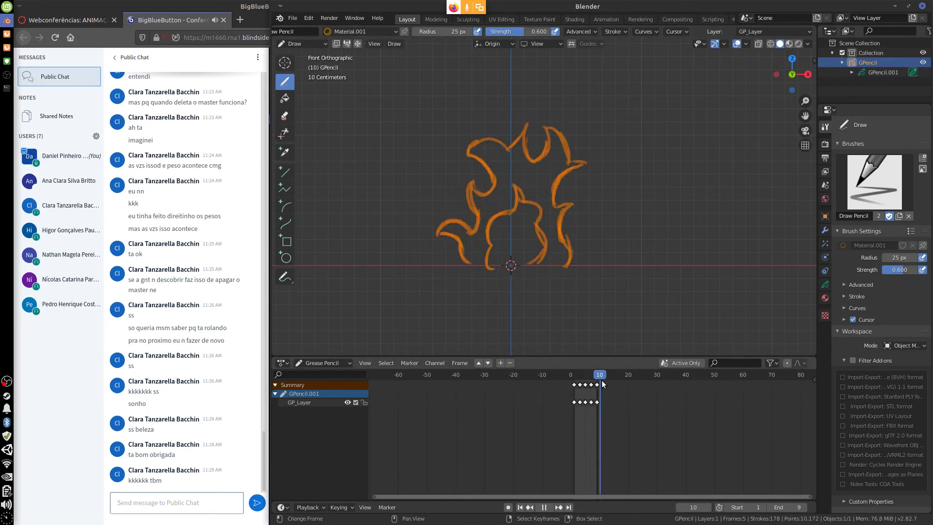
left_click_drag(590, 392, 607, 398)
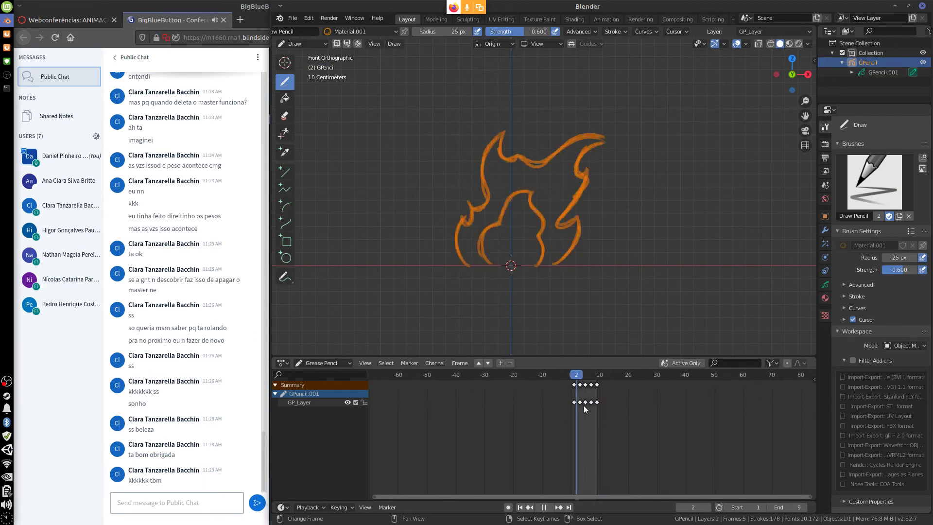
key("space")
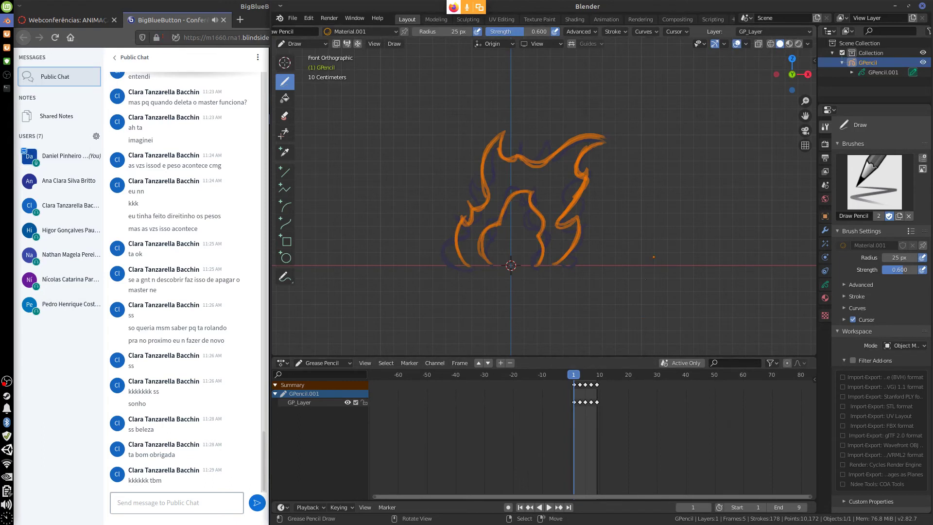
mouse_move(511, 210)
left_mouse_down()
mouse_move(507, 256)
mouse_move(506, 162)
mouse_move(559, 165)
mouse_move(567, 259)
left_mouse_up()
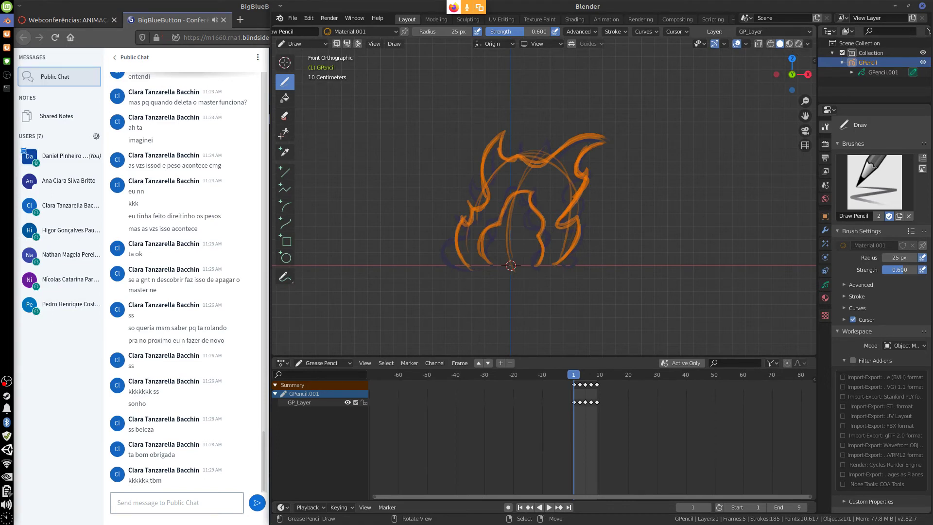
Add a layer from the Layer list and rename it CORPO-CHAMA in the dopesheet.
left_click(811, 33)
left_click(836, 50)
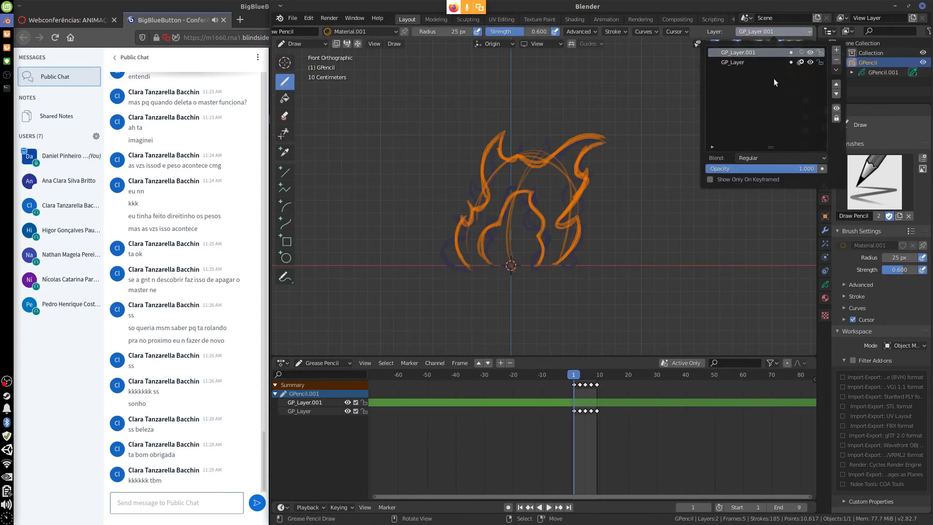
double_click(318, 402)
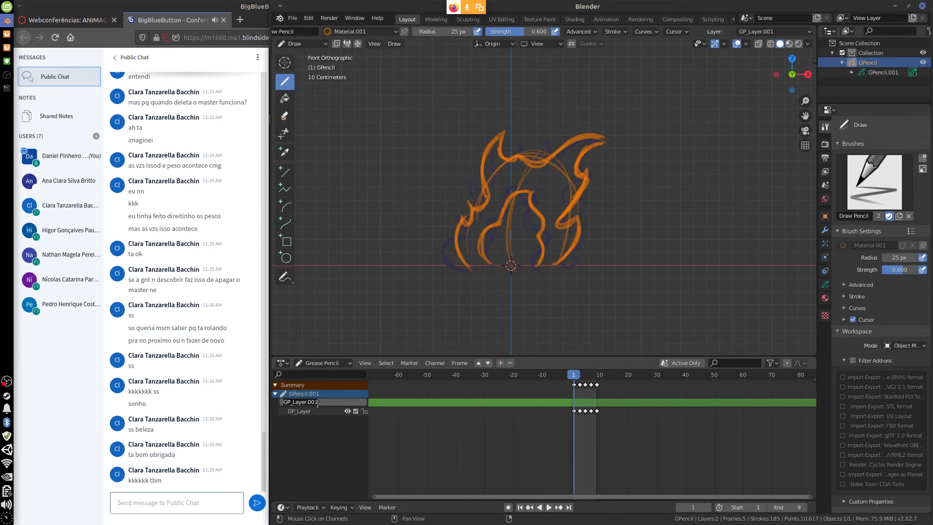
type("CO")
type("RPO-CHAM")
type("AM")
key("Return")
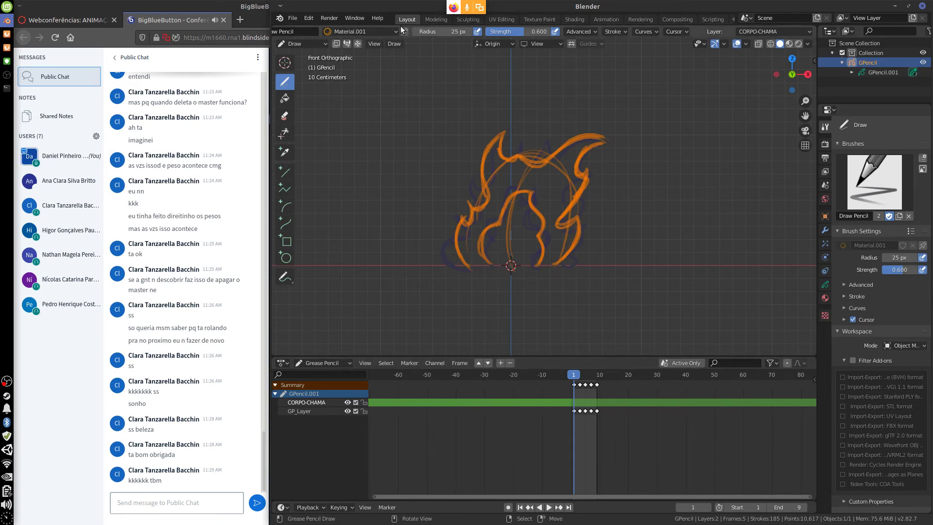
Make Material.002 the active material and change its fill colour from yellow to orange.
left_click(381, 30)
left_click(361, 66)
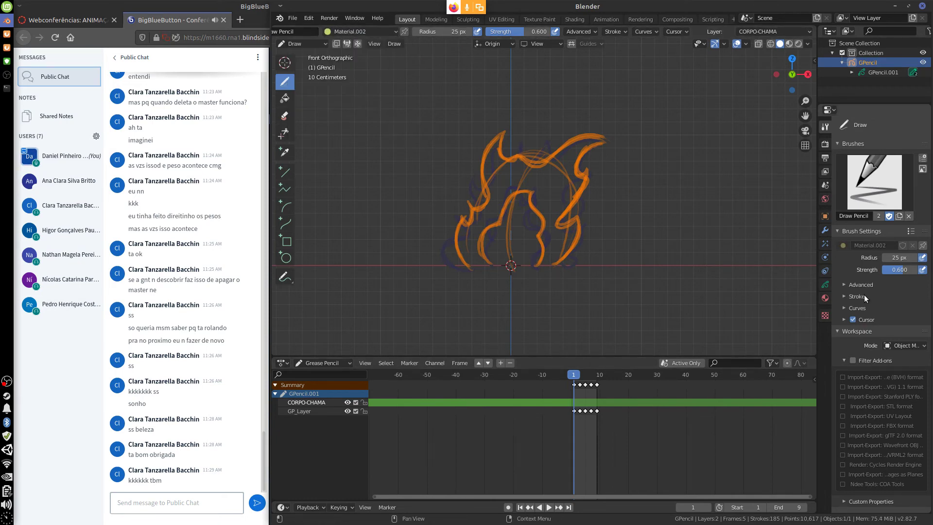
left_click(825, 298)
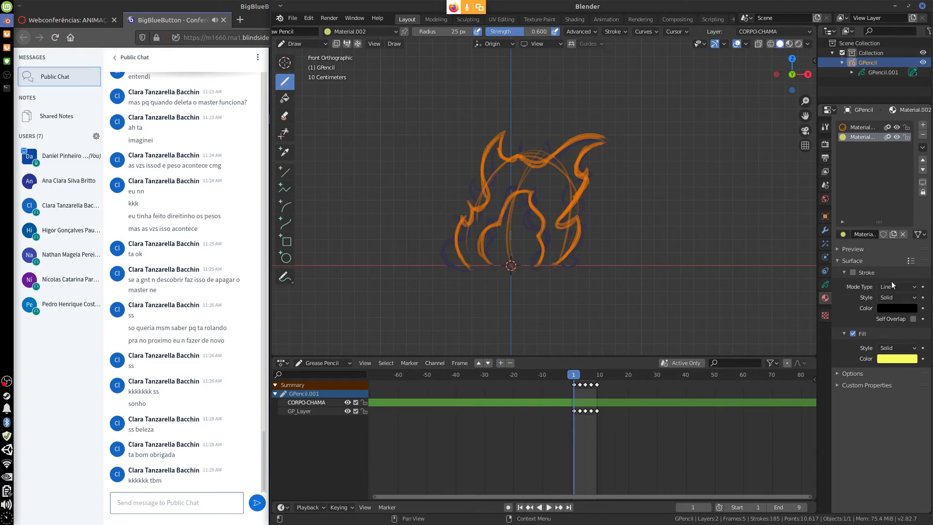
left_click(894, 360)
left_click(857, 282)
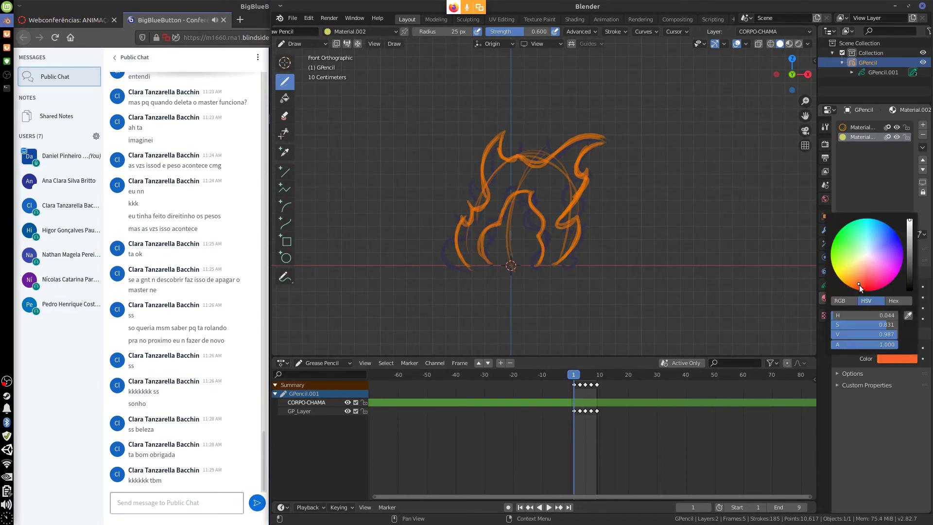
left_click(364, 411)
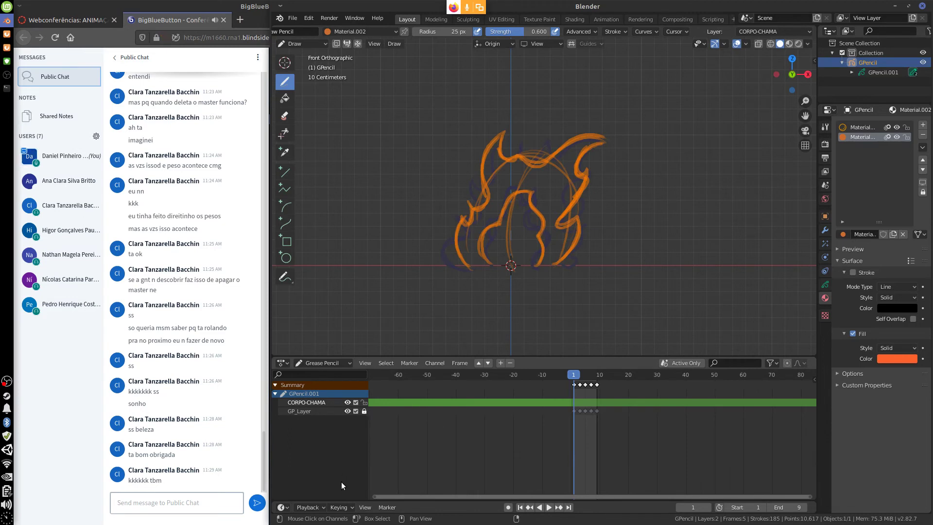
left_click(364, 411)
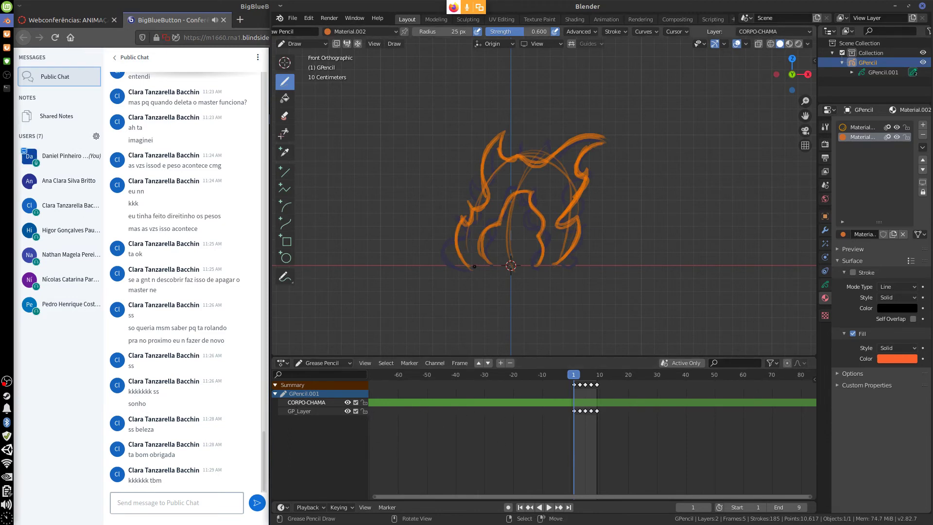
Paint test orange fills across the flame, then undo them.
mouse_move(474, 266)
left_mouse_down()
mouse_move(476, 222)
mouse_move(470, 263)
mouse_move(503, 134)
mouse_move(485, 251)
mouse_move(517, 162)
mouse_move(553, 161)
mouse_move(605, 136)
left_mouse_up()
mouse_move(483, 265)
left_mouse_down()
mouse_move(587, 173)
mouse_move(488, 260)
mouse_move(583, 184)
left_mouse_up()
left_click_drag(491, 226, 568, 217)
mouse_move(490, 262)
left_mouse_down()
mouse_move(578, 227)
mouse_move(491, 265)
mouse_move(576, 248)
mouse_move(524, 266)
mouse_move(468, 261)
left_mouse_up()
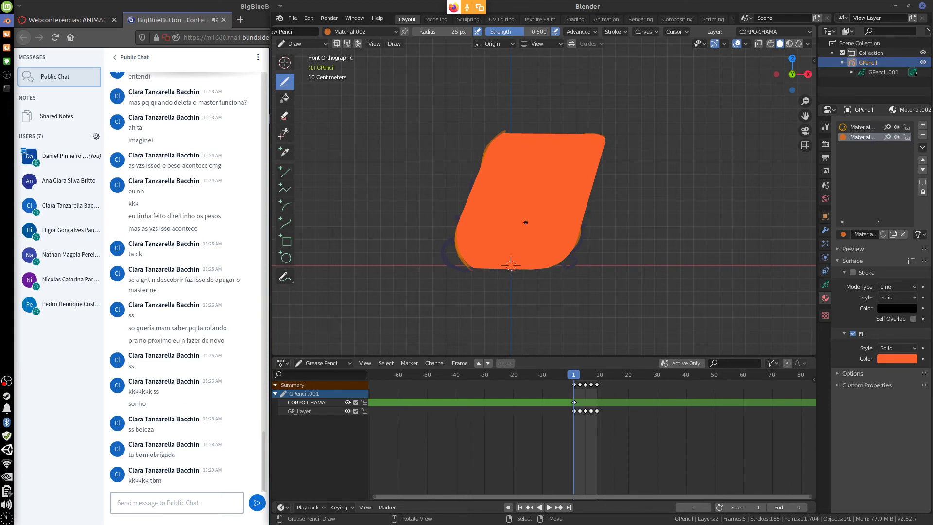
key("ctrl")
key("ctrl+z")
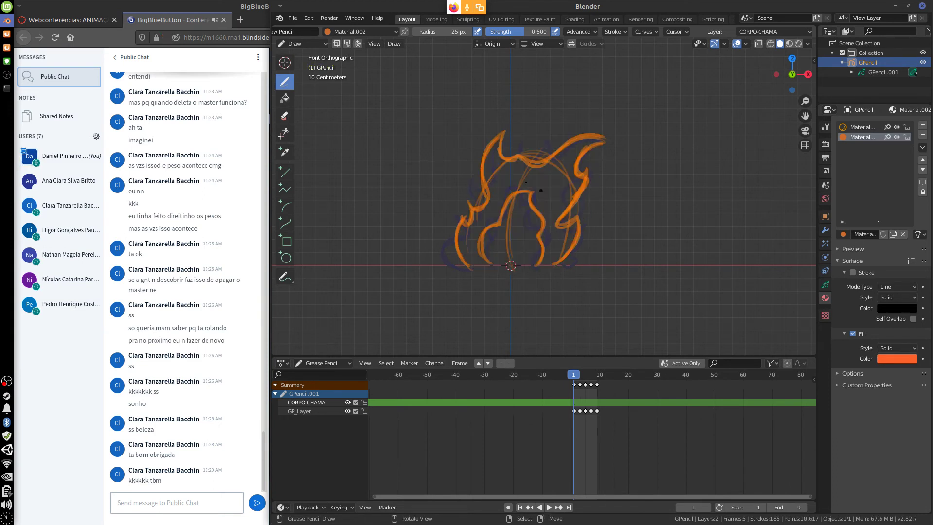
left_click_drag(491, 193, 574, 140)
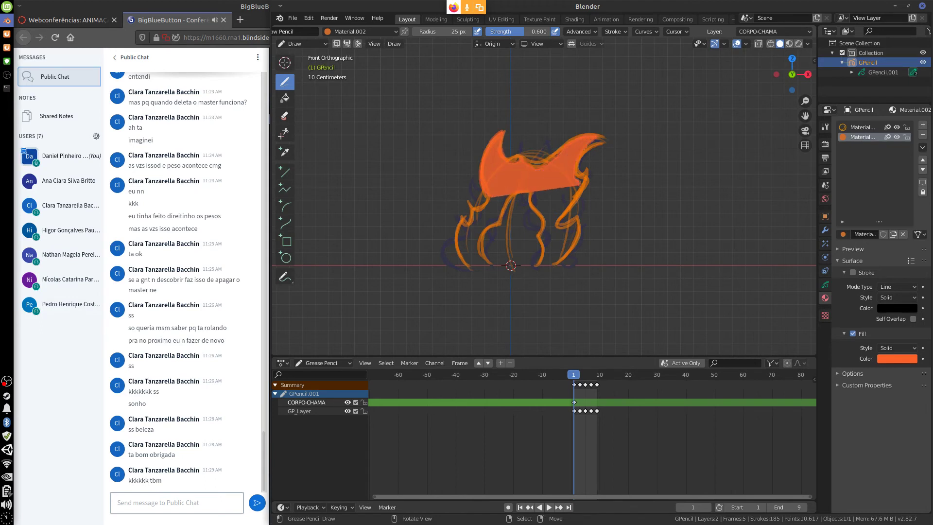
left_click_drag(574, 140, 496, 195)
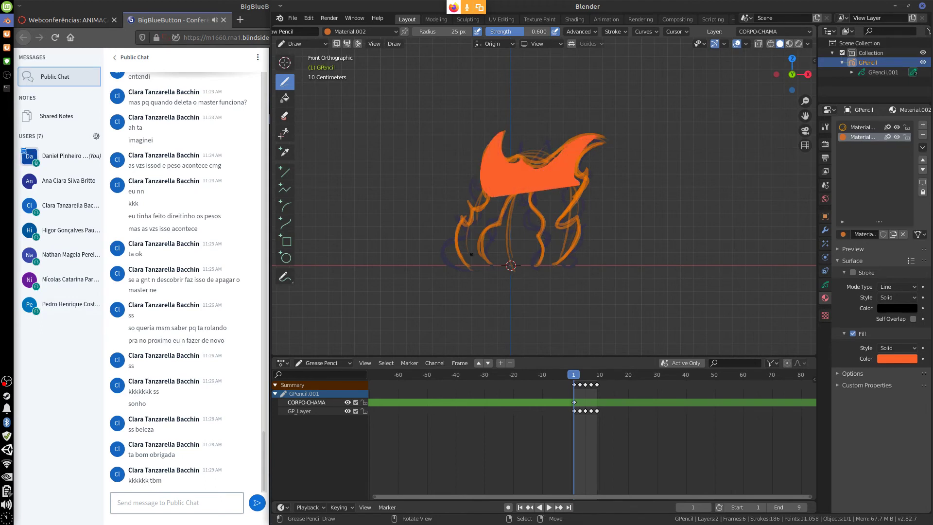
key("ctrl+z")
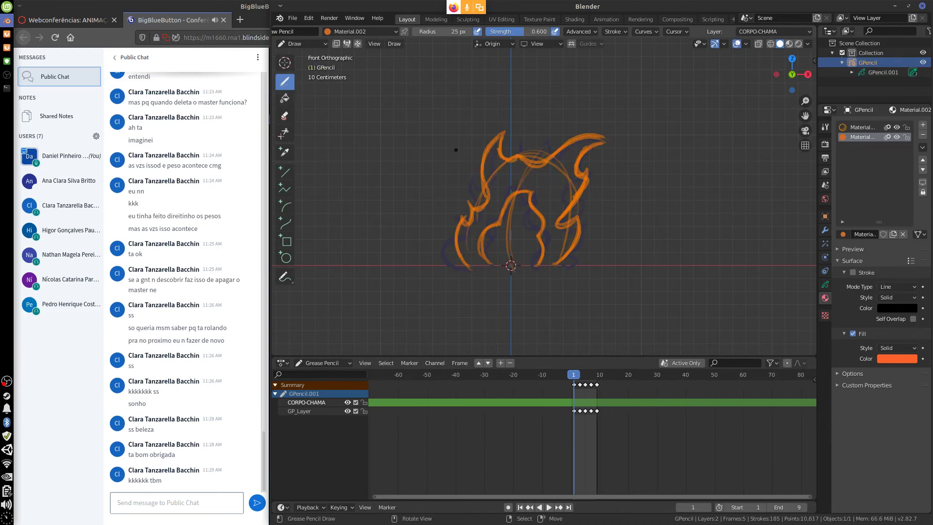
Create Material.003 with a red-orange stroke colour and no fill.
left_click(922, 126)
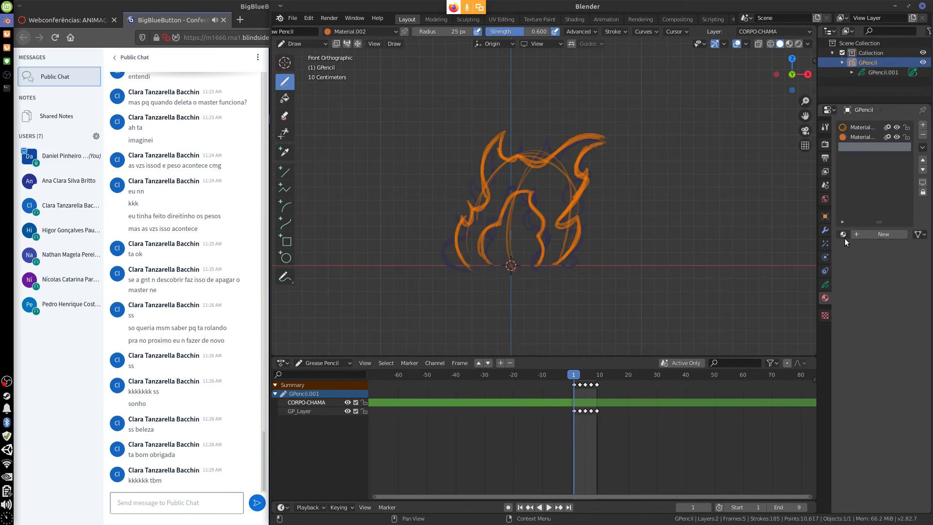
left_click(865, 235)
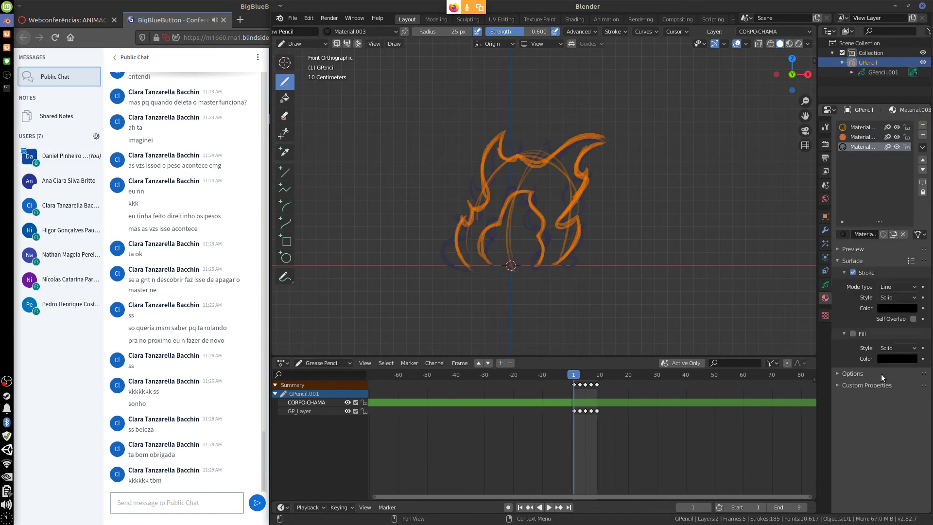
left_click(896, 308)
left_click_drag(910, 237, 905, 147)
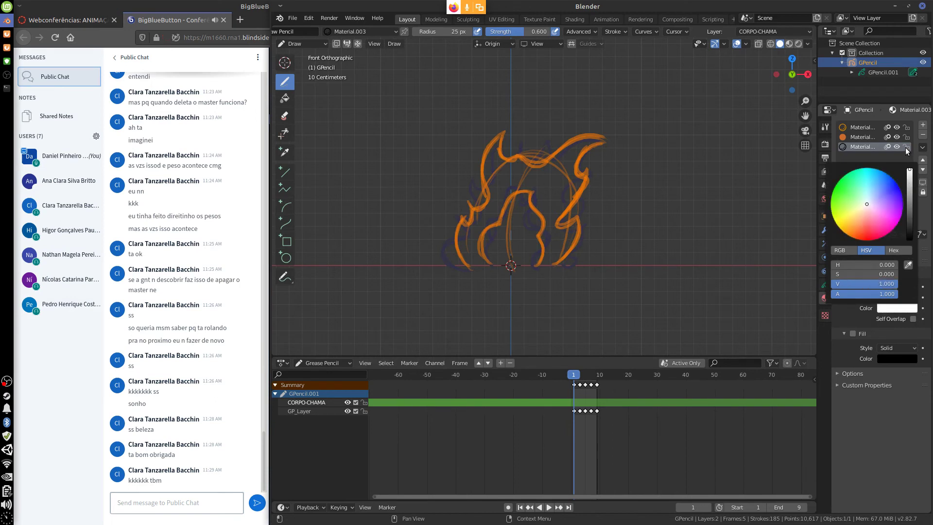
left_click(858, 234)
left_click_drag(858, 234, 858, 238)
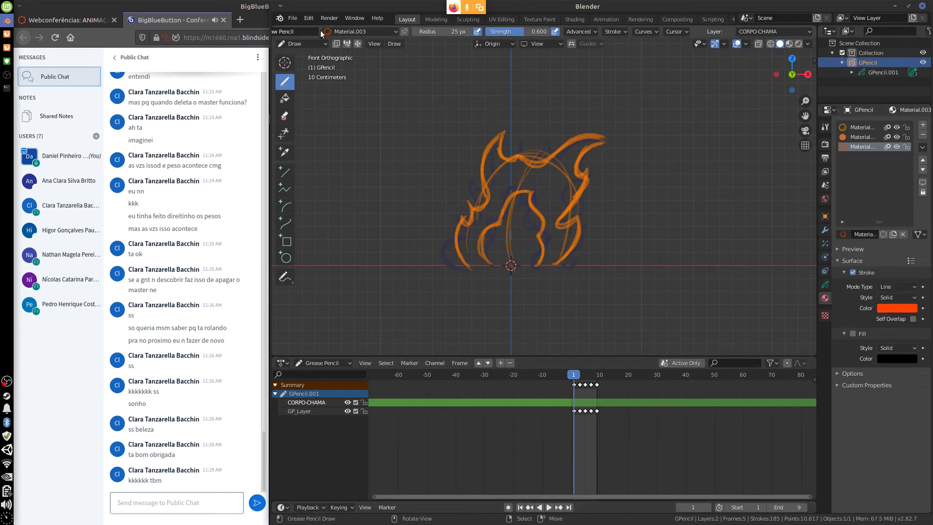
scroll(313, 33, "up", 3)
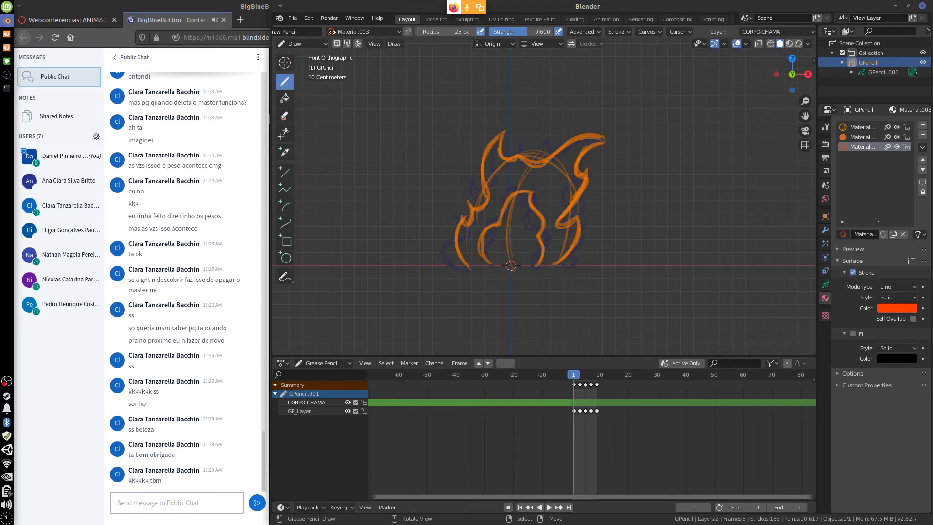
left_click(340, 31)
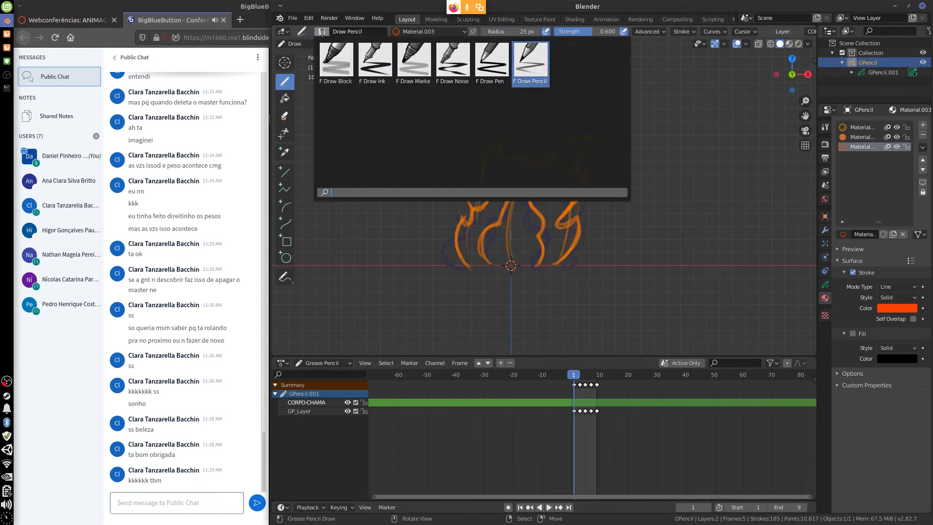
Choose the Draw Ink brush and set its radius to 10 px, undoing a thick test stroke.
left_click(375, 61)
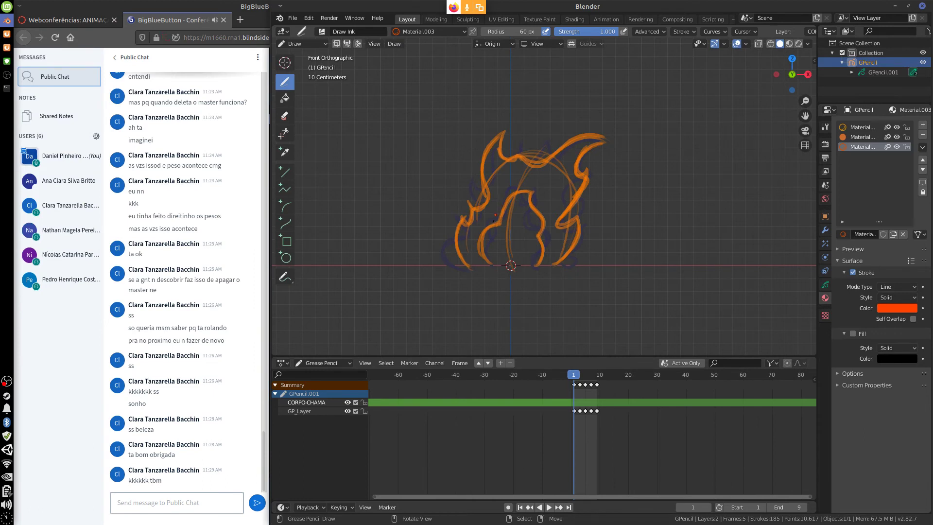
left_click_drag(473, 271, 459, 219)
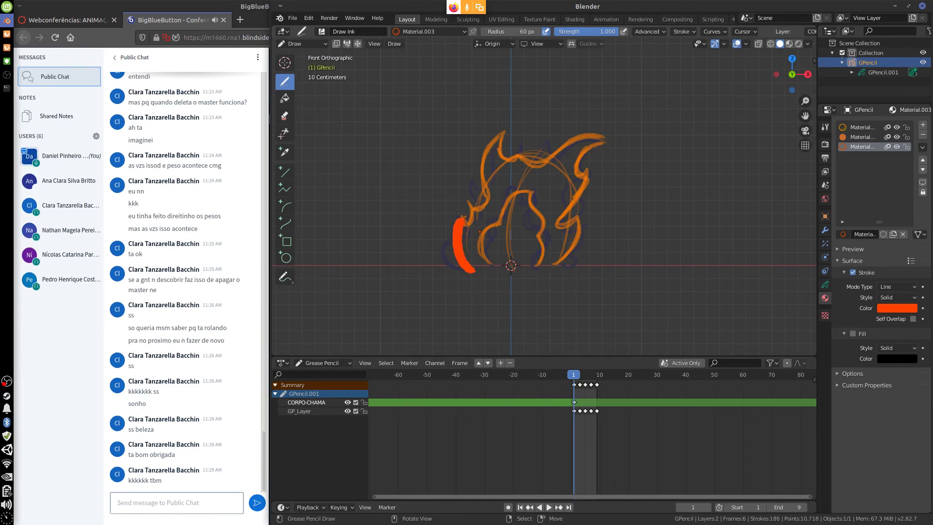
key("ctrl+z")
left_click(518, 32)
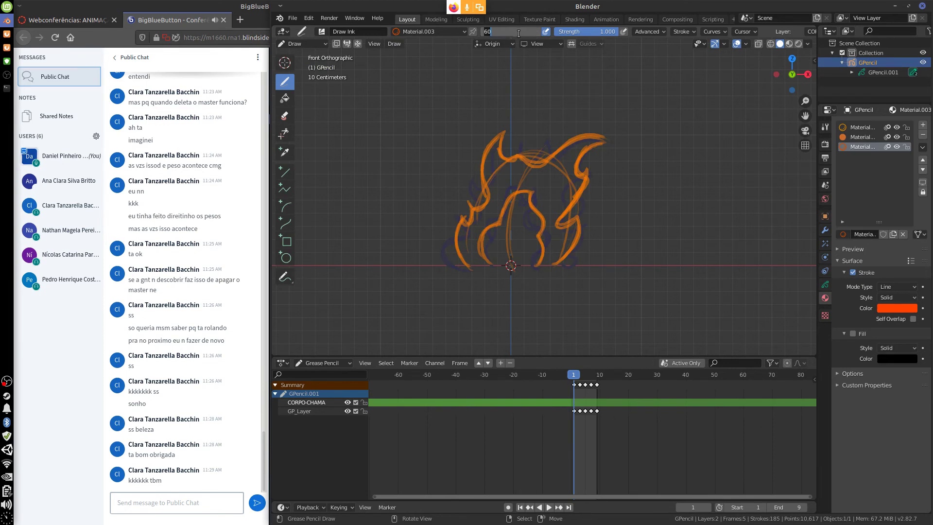
type("1")
type("0")
key("Return")
Trace the flame's left edge and close its lower-left outline with Material.003 strokes.
mouse_move(471, 270)
left_mouse_down()
mouse_move(456, 223)
mouse_move(486, 190)
left_mouse_up()
mouse_move(496, 135)
left_mouse_down()
mouse_move(606, 149)
mouse_move(558, 220)
mouse_move(554, 250)
left_mouse_up()
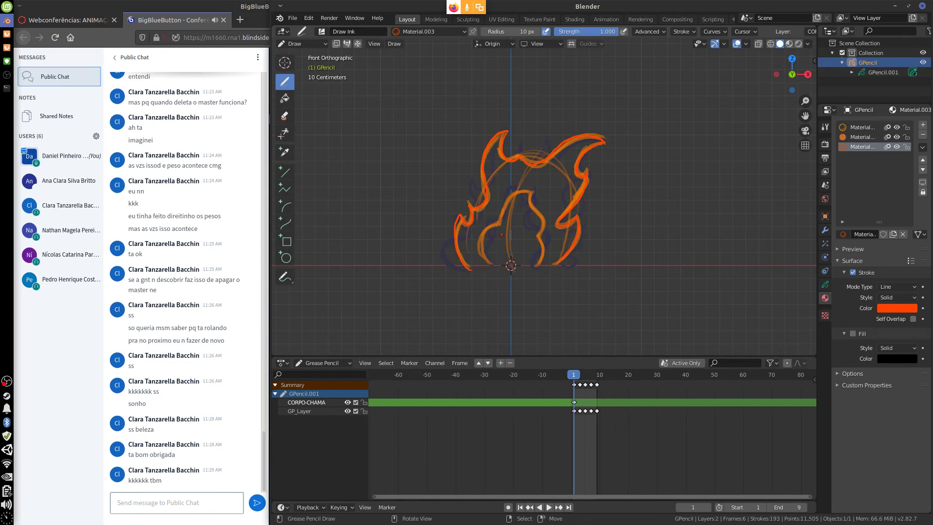
left_click_drag(474, 269, 563, 263)
Hide GP_Layer and use the Fill tool to fill the flame outline with orange Material.002.
left_click(285, 98)
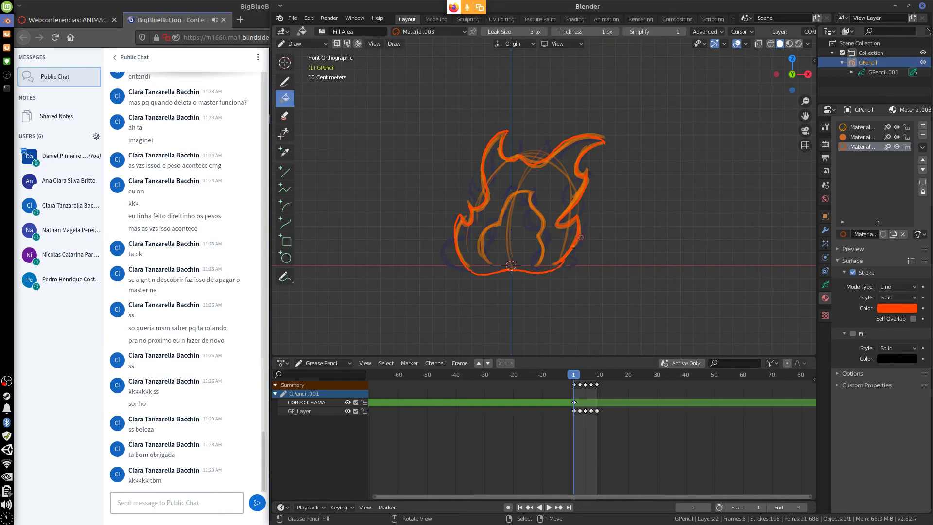
left_click(348, 411)
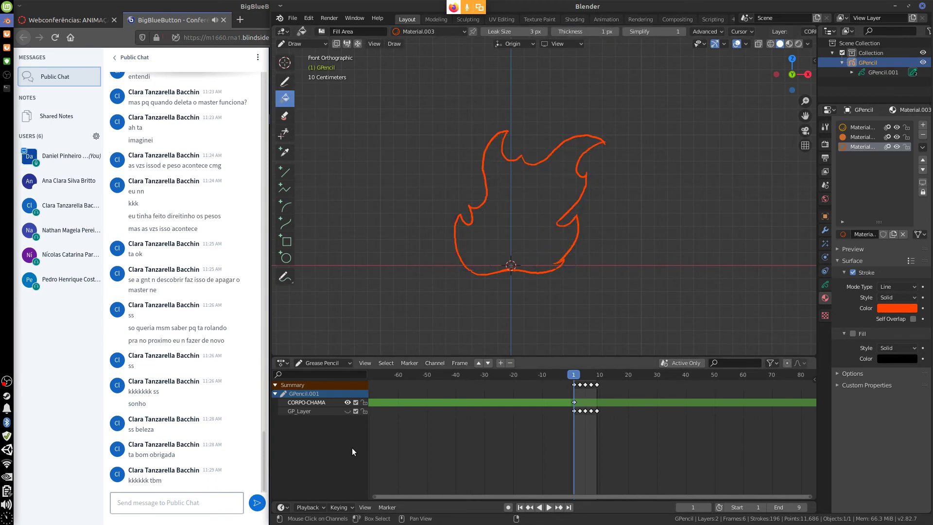
left_click(535, 209)
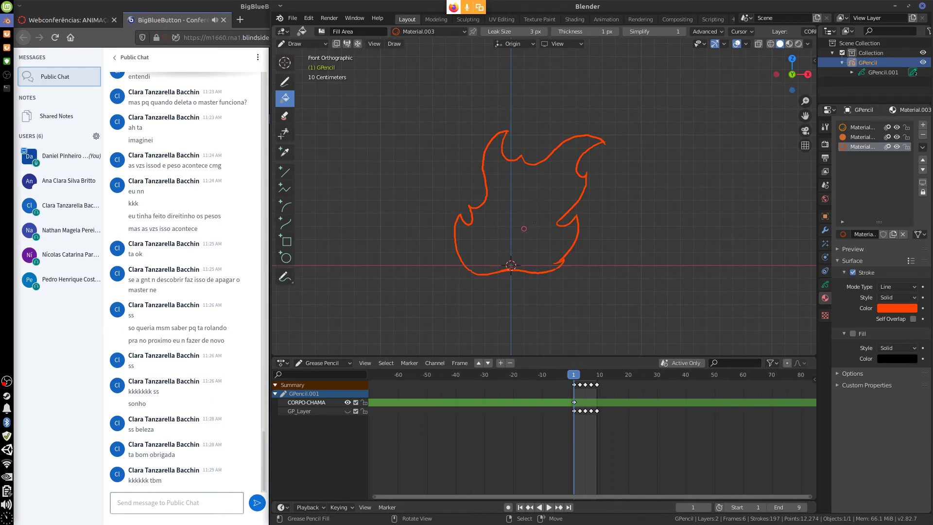
left_click(861, 137)
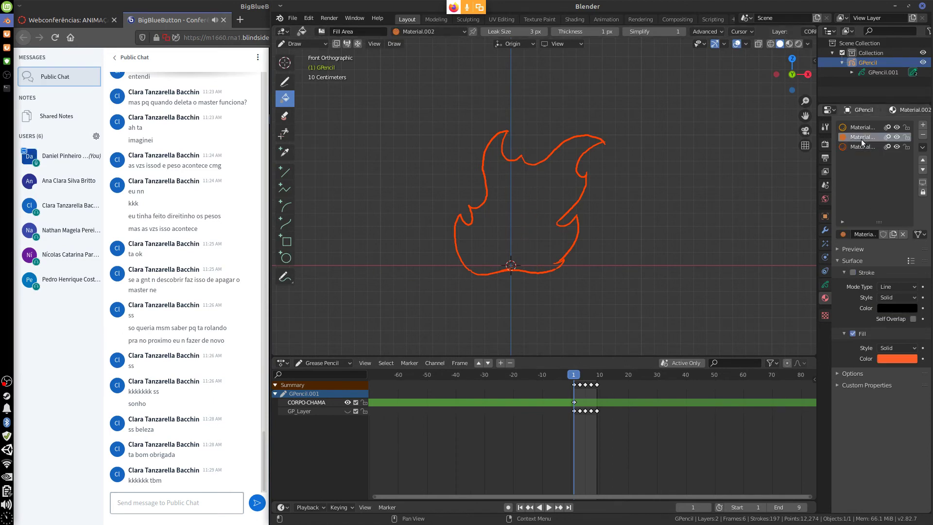
left_click(552, 224)
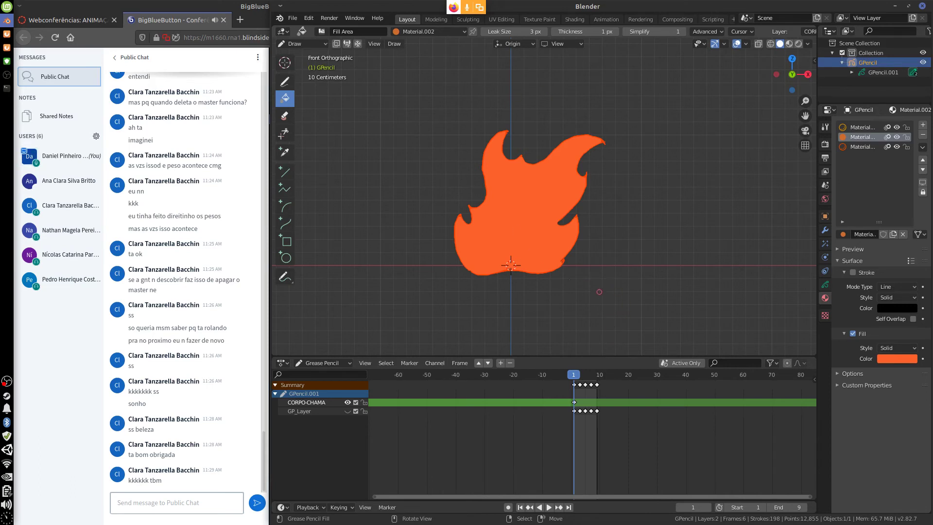
left_click(311, 44)
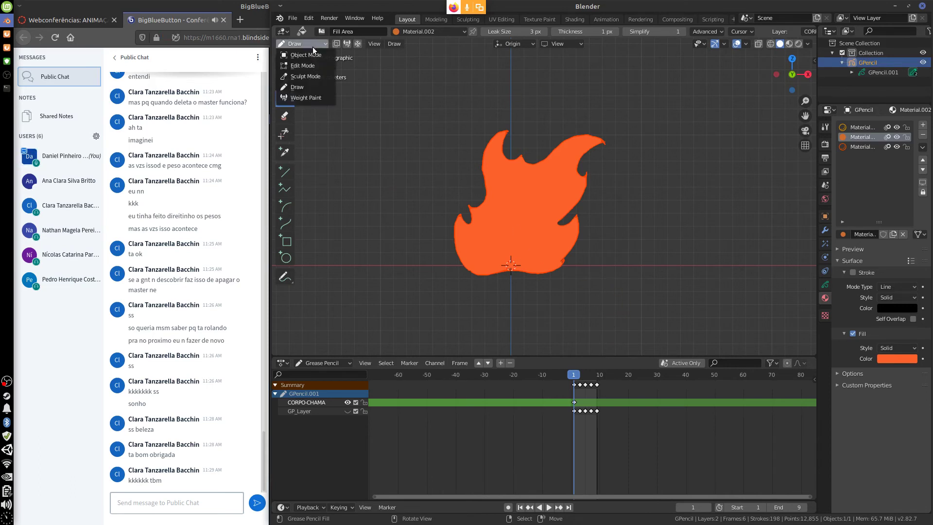
In Sculpt Mode, reshape and smooth the flame's lower-left edge and right-edge notch.
left_click(315, 77)
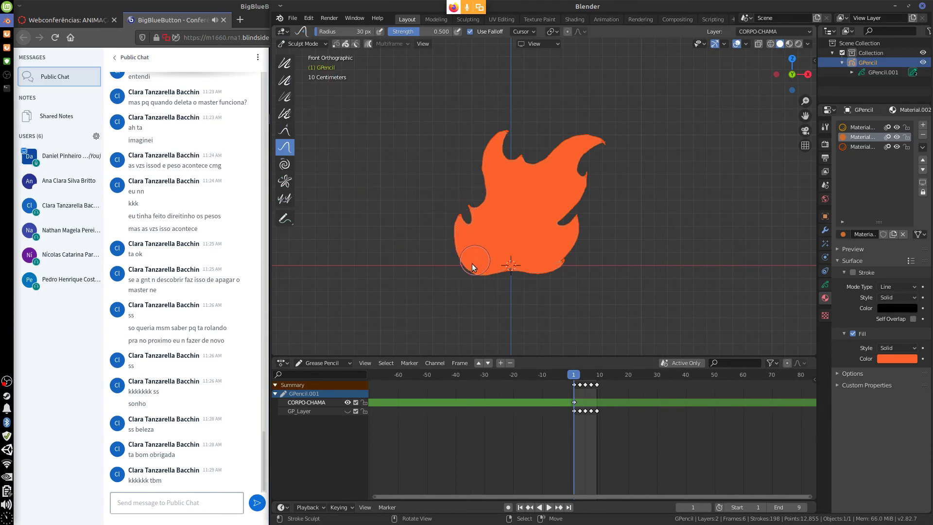
mouse_move(472, 264)
left_mouse_down()
mouse_move(465, 214)
mouse_move(458, 228)
mouse_move(473, 210)
left_mouse_up()
left_click(284, 62)
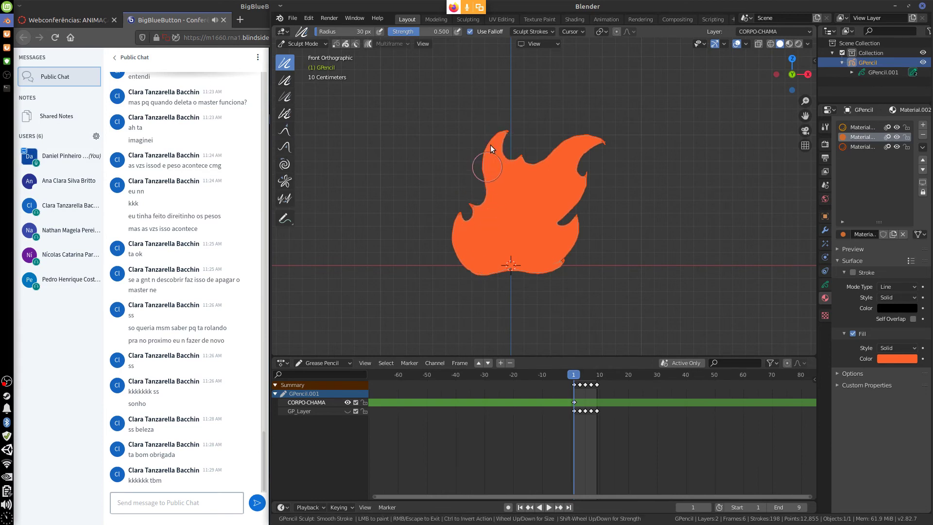
left_click_drag(594, 145, 581, 185)
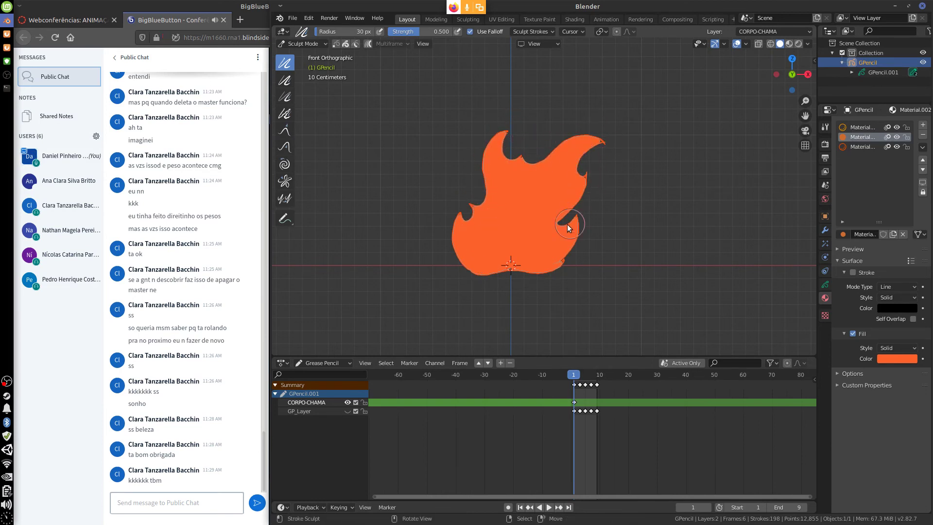
left_click_drag(567, 223, 588, 203)
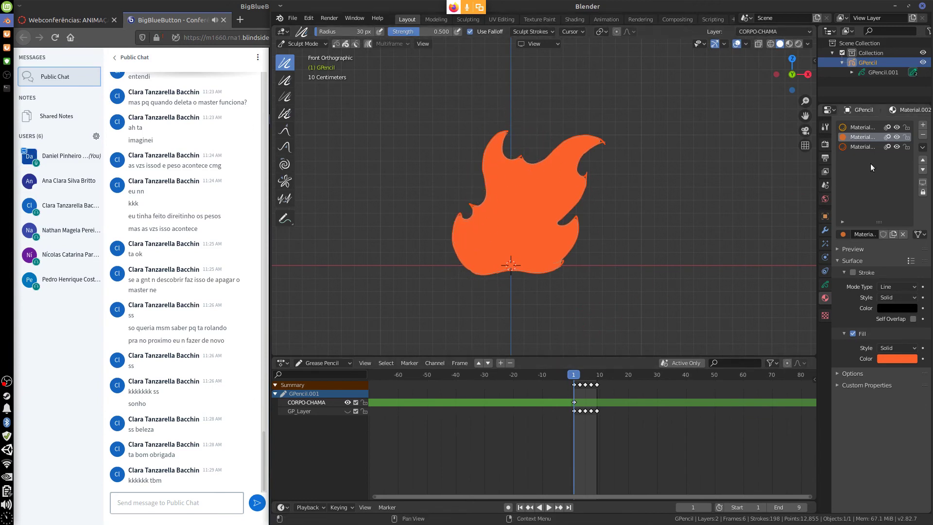
Hide the Material.003 outline strokes with its eye icon.
left_click(896, 146)
left_click(895, 145)
left_click(896, 147)
left_click(896, 147)
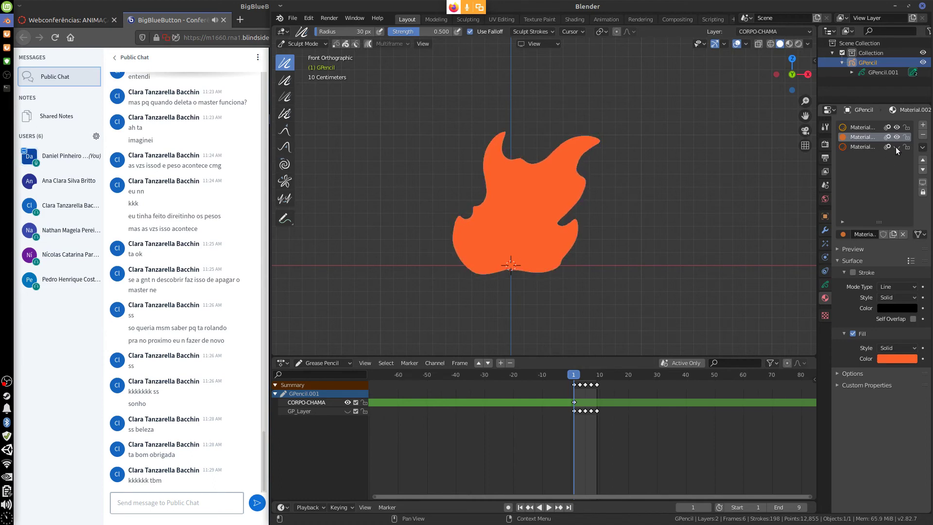
left_click(896, 147)
left_click(897, 147)
left_click(897, 148)
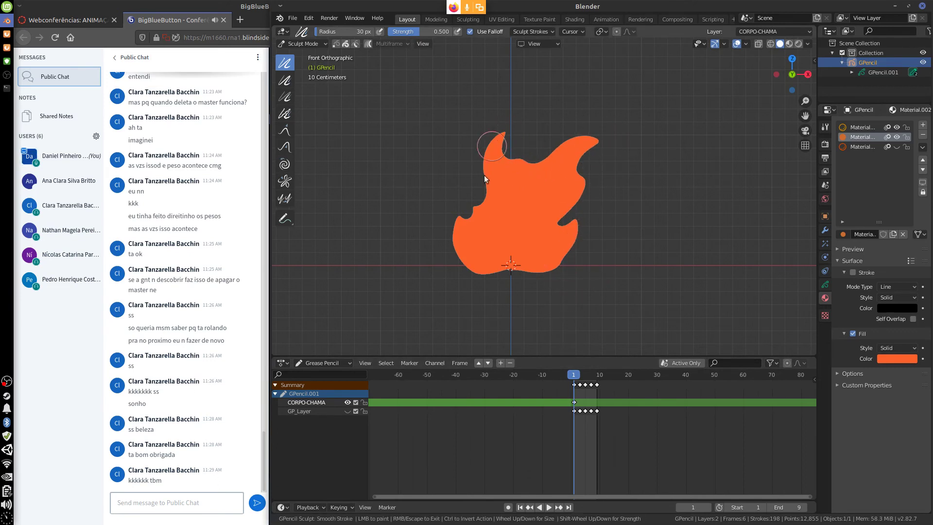
Switch back to Draw Mode and start playing the flame animation.
left_click(319, 44)
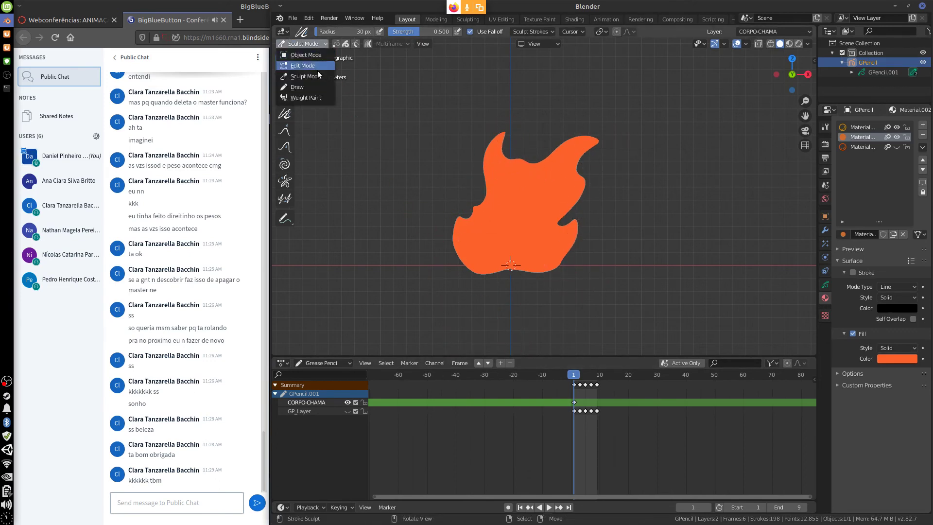
left_click(317, 86)
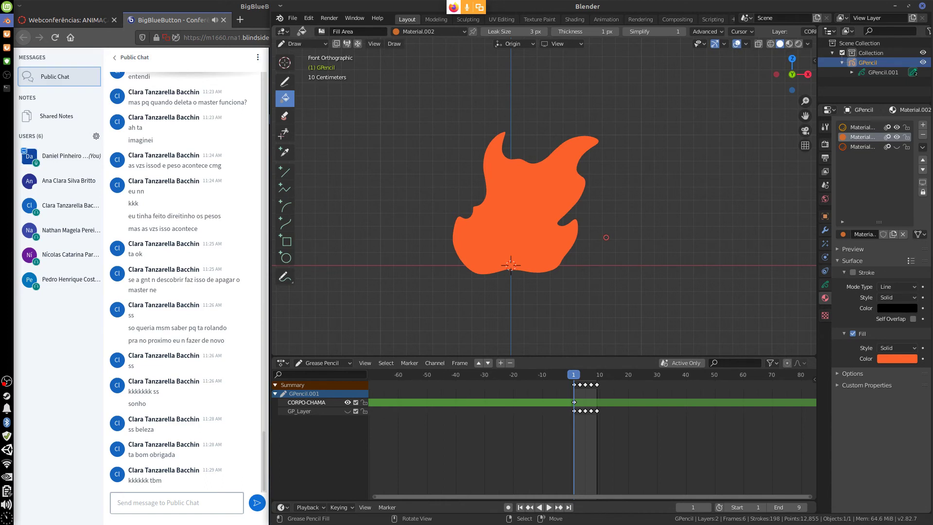
key("space")
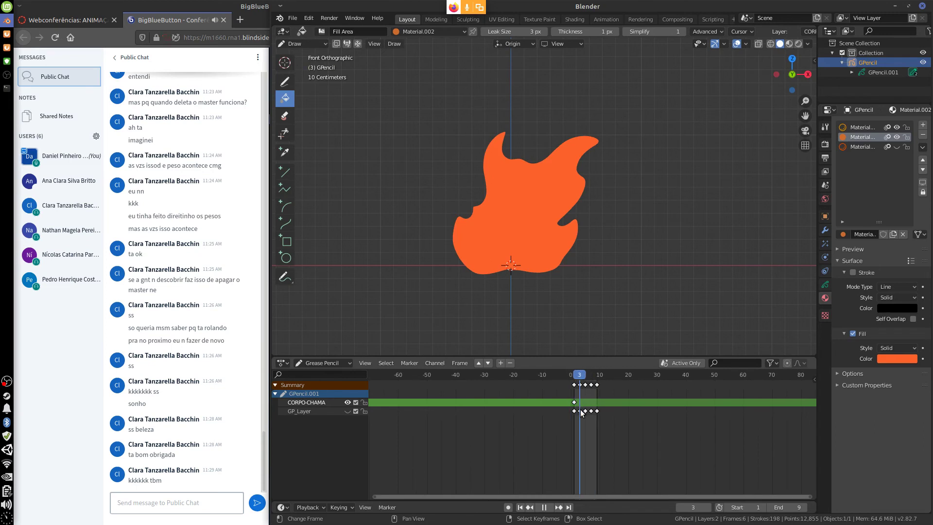
Stop on frame 3, select Material.003 and the Draw tool, and show GP_Layer again.
key("space")
left_click(857, 147)
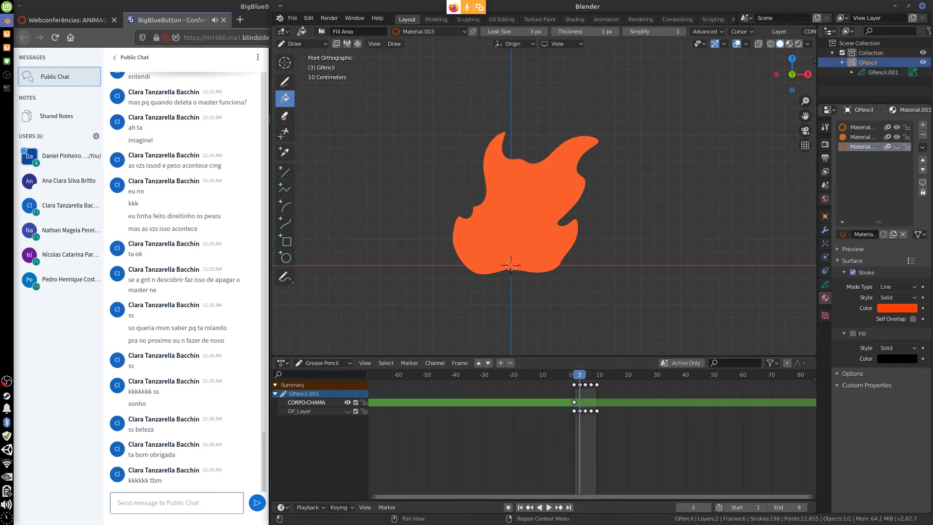
left_click(287, 81)
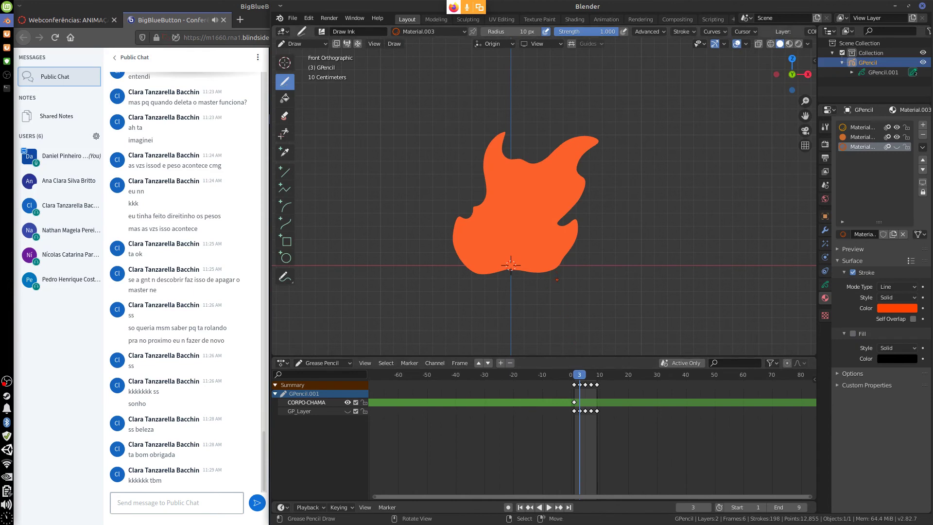
left_click(562, 283)
left_click(348, 411)
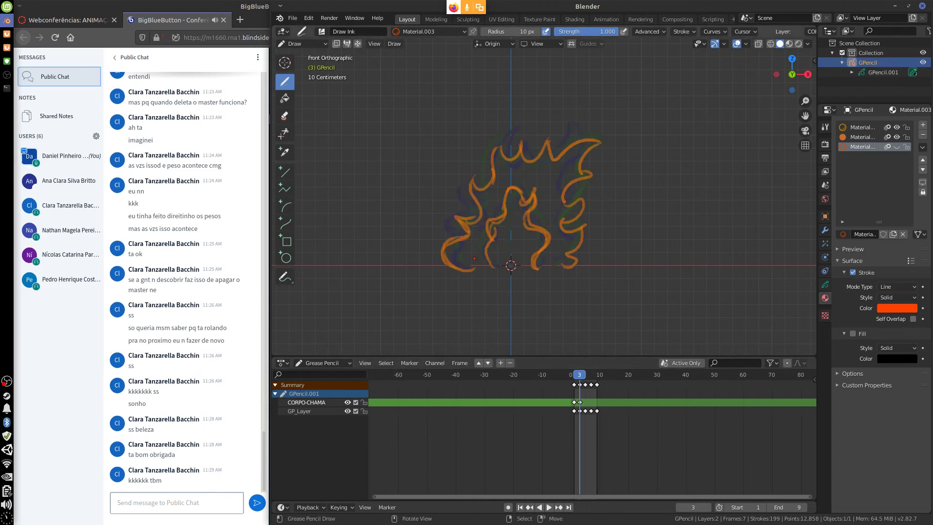
Trace the red-orange flame outline on frame 3, unhiding Material.003 along the way.
left_click_drag(451, 237, 500, 146)
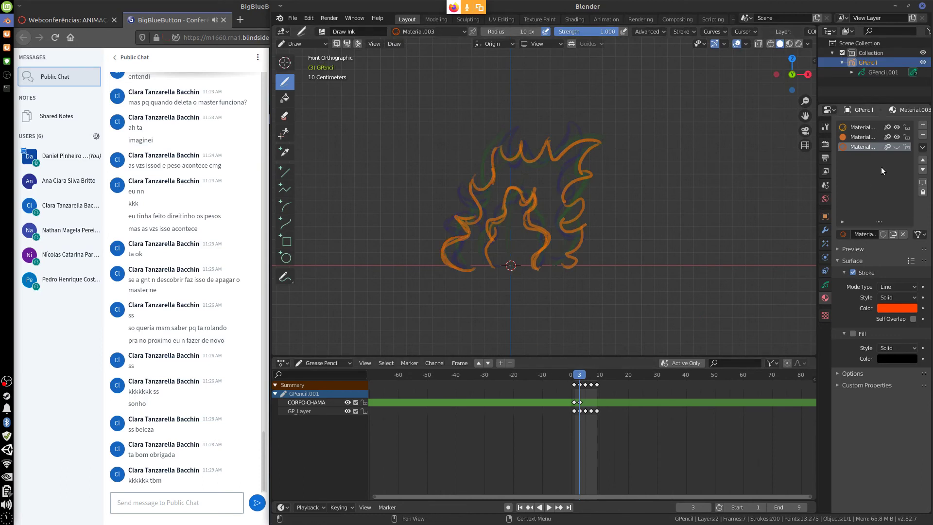
left_click(896, 147)
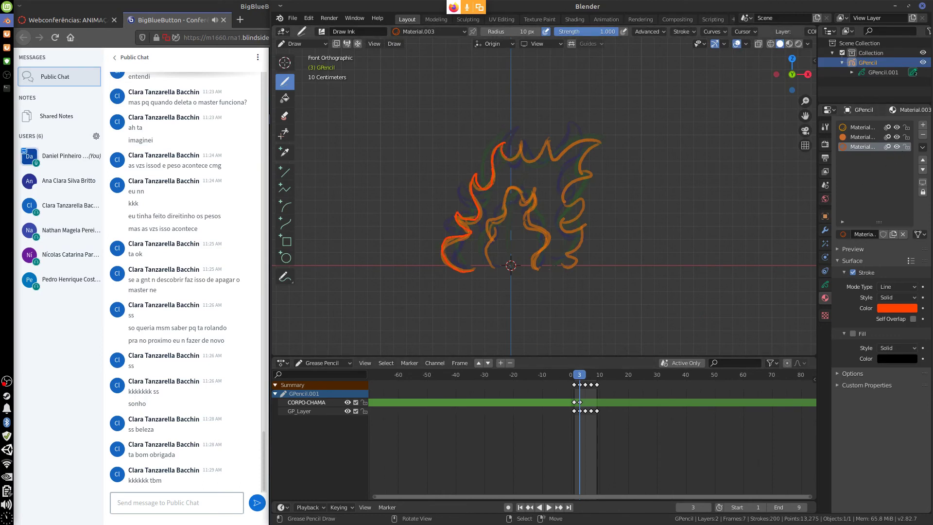
left_click_drag(520, 142, 552, 159)
left_click_drag(571, 224, 567, 229)
mouse_move(496, 262)
left_mouse_down()
mouse_move(511, 276)
mouse_move(569, 261)
left_mouse_up()
left_click_drag(581, 228, 575, 258)
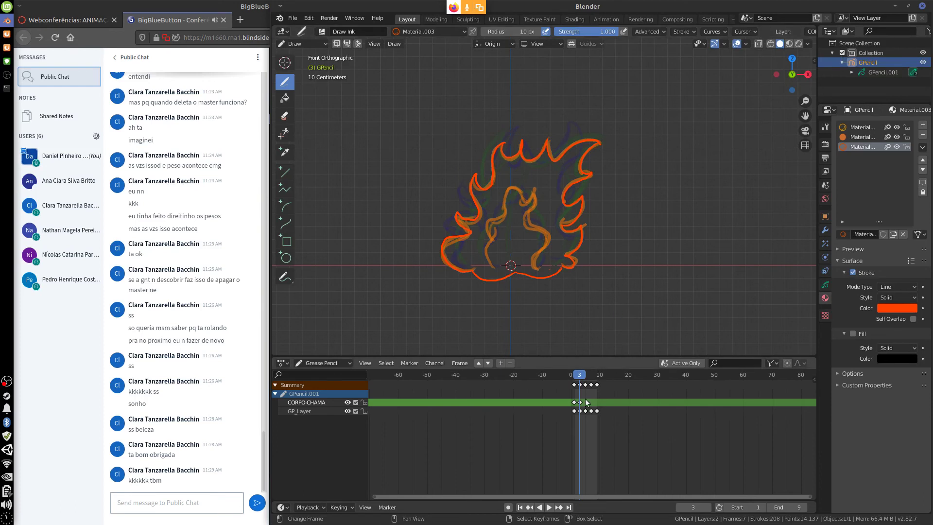
Move to frame 5, start the left outline stroke, and erase part of it.
left_click_drag(579, 380, 585, 380)
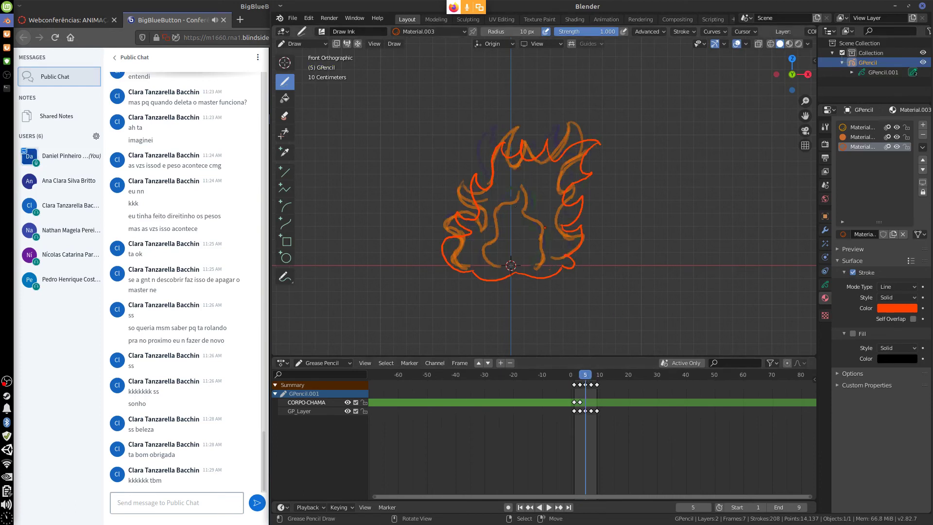
left_click_drag(464, 262, 462, 239)
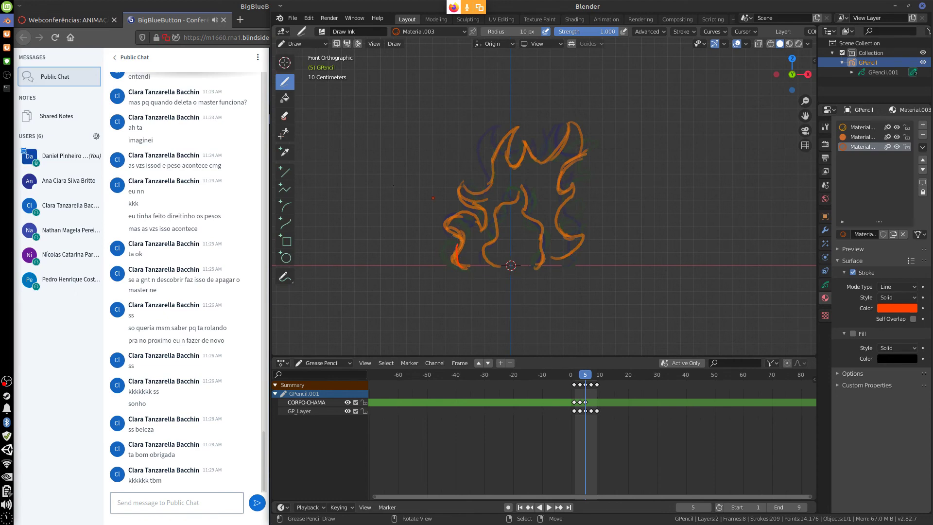
left_click(285, 116)
left_click_drag(469, 262, 462, 255)
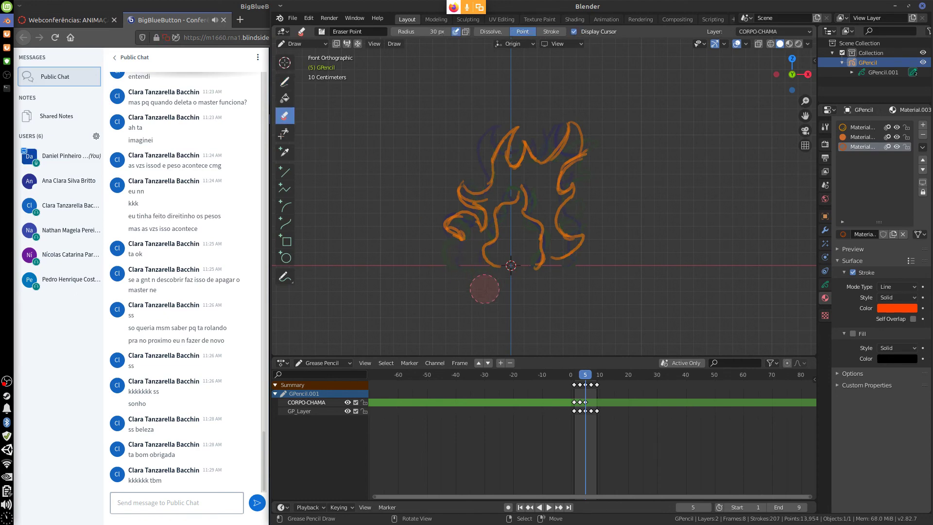
Undo the erase, lock GP_Layer, and return to the Draw tool.
key("ctrl+z")
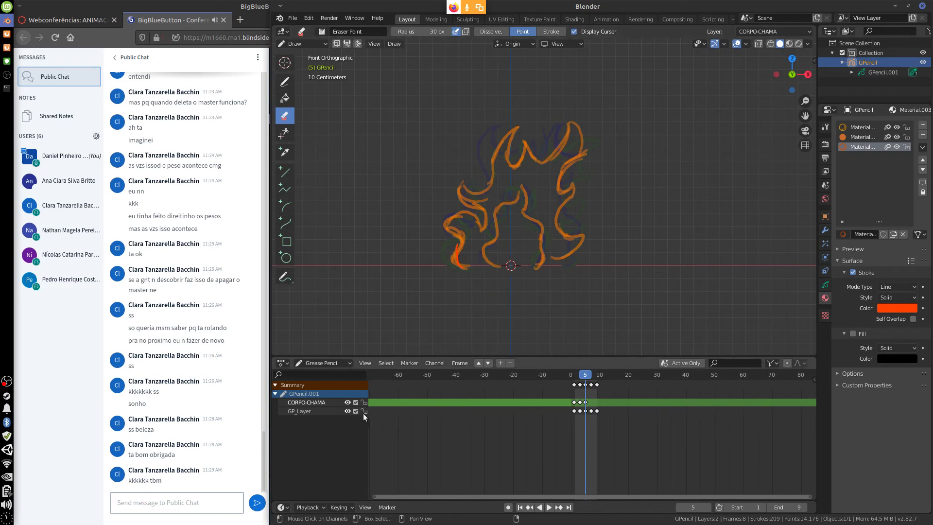
left_click(364, 411)
left_click_drag(467, 265, 467, 273)
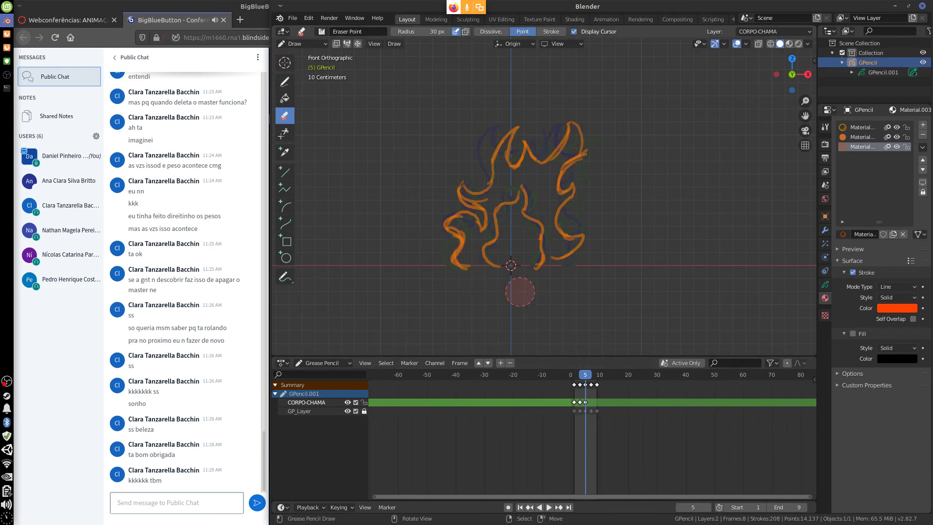
left_click(285, 84)
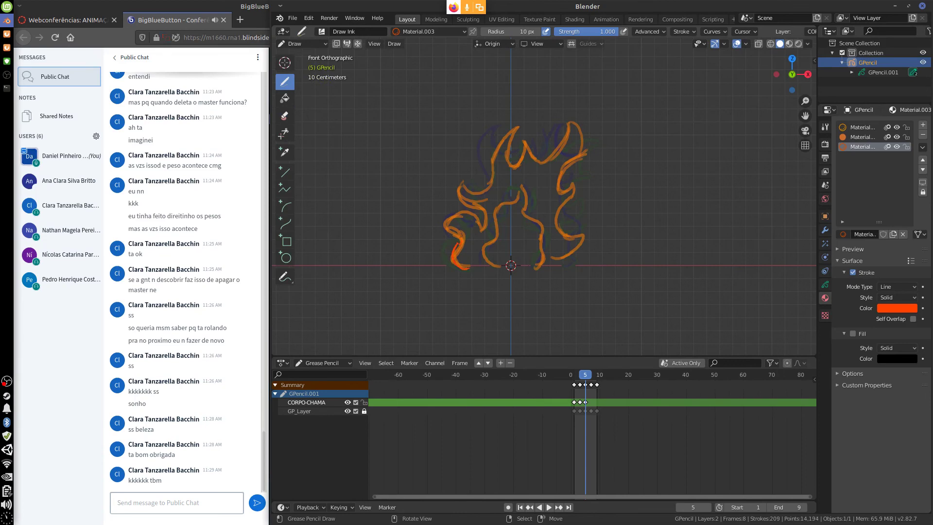
Trace the frame-5 flame outline: upper-left curl, middle tongue, inner curves, and bottom edge.
mouse_move(450, 228)
left_mouse_down()
mouse_move(467, 213)
mouse_move(484, 227)
mouse_move(474, 179)
mouse_move(527, 126)
left_mouse_up()
mouse_move(522, 161)
left_mouse_down()
mouse_move(544, 155)
mouse_move(573, 125)
mouse_move(581, 168)
mouse_move(557, 238)
mouse_move(583, 227)
left_mouse_up()
mouse_move(487, 264)
left_mouse_down()
mouse_move(489, 237)
mouse_move(518, 197)
left_mouse_up()
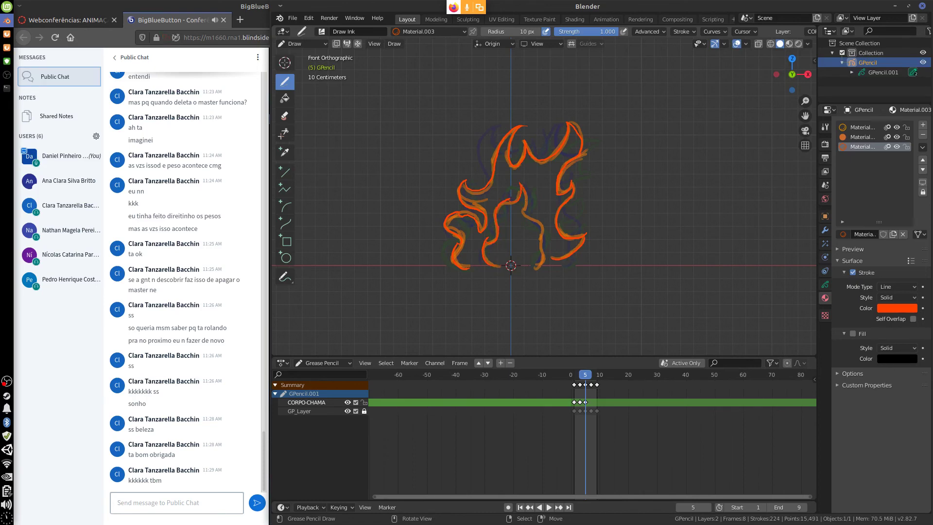
left_click_drag(527, 219, 543, 256)
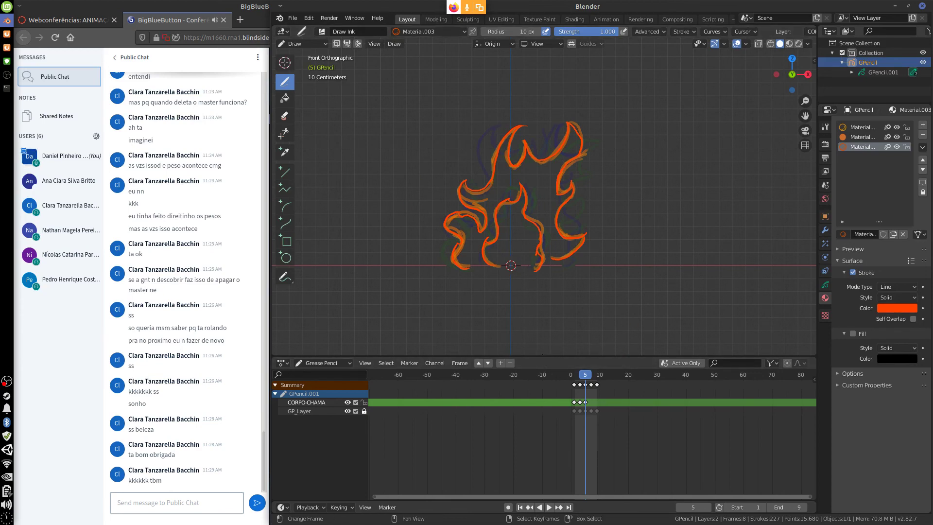
left_click_drag(466, 268, 492, 267)
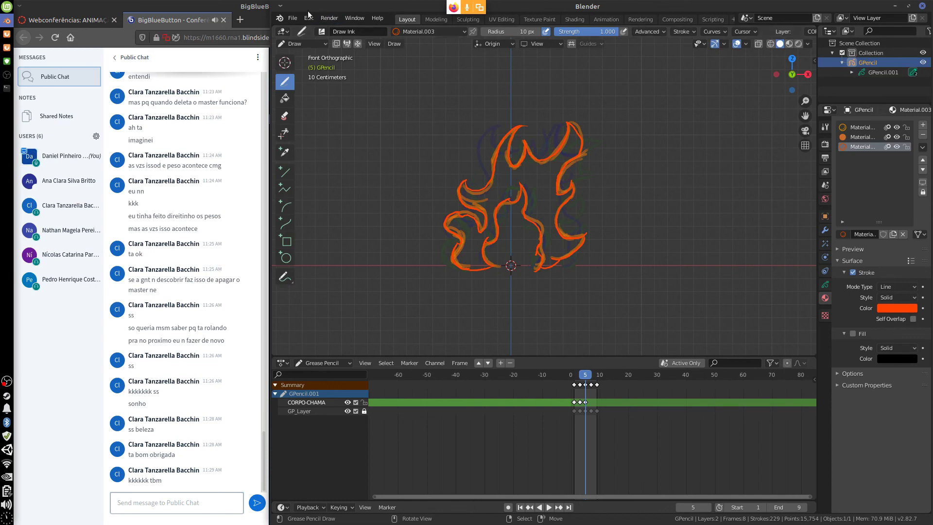
Start a new 2D Animation file and draw a wavy line on frame 1.
left_click(293, 17)
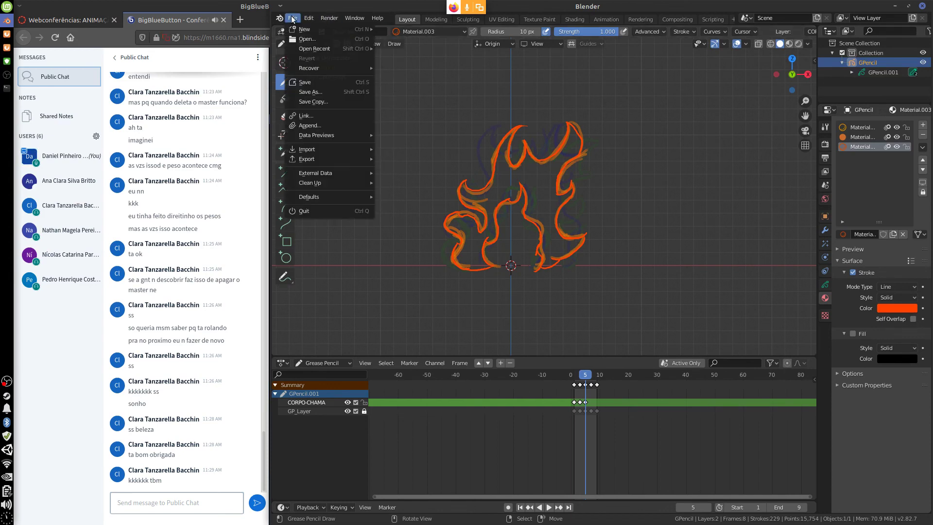
left_click(292, 18)
mouse_move(305, 28)
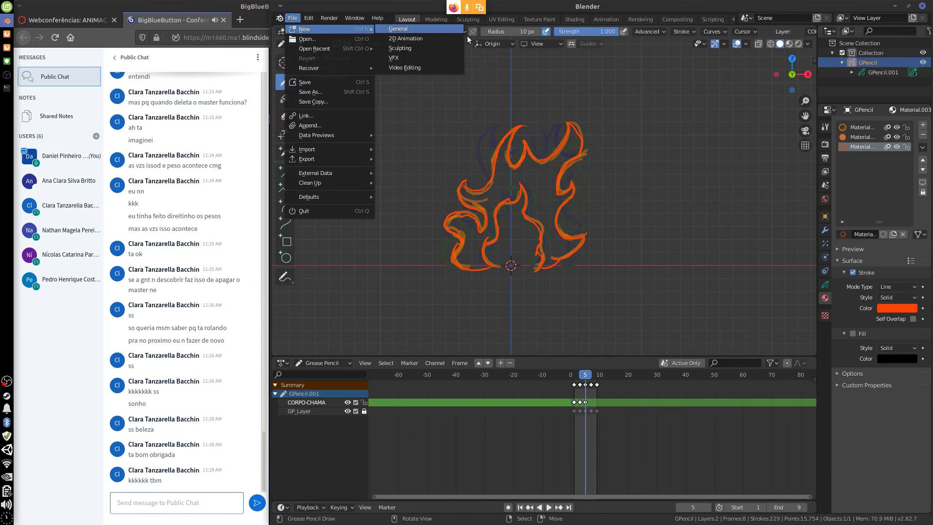
left_click(435, 38)
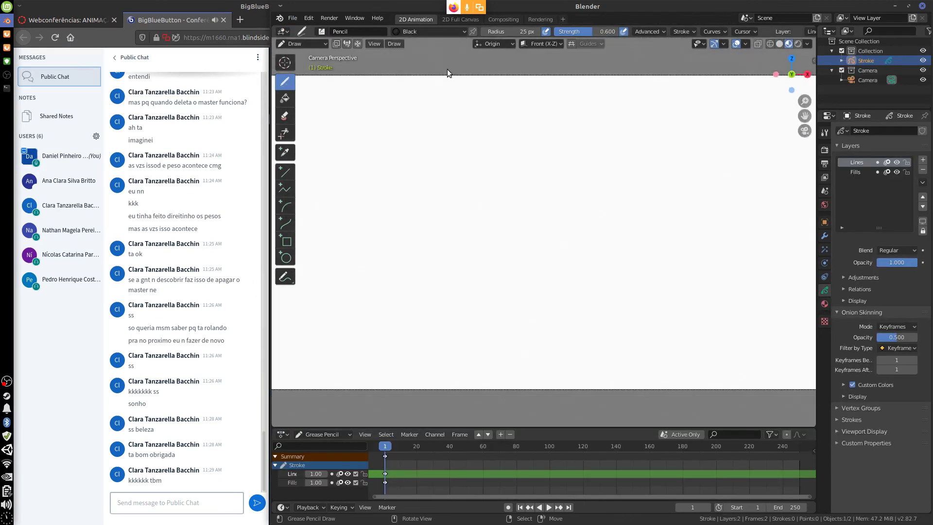
left_click(413, 31)
left_click_drag(487, 141, 736, 137)
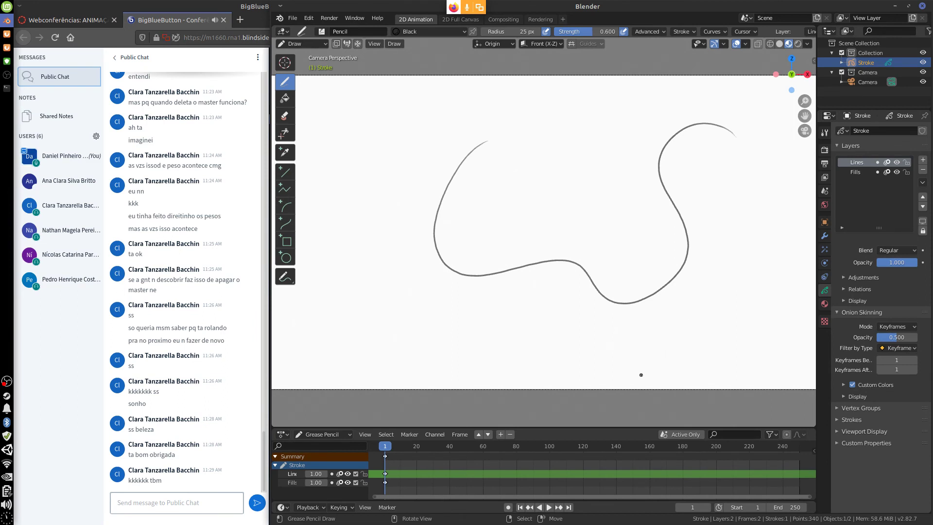
Enlarge the timeline and draw the line's new pose at frame 6.
left_click_drag(578, 428, 578, 353)
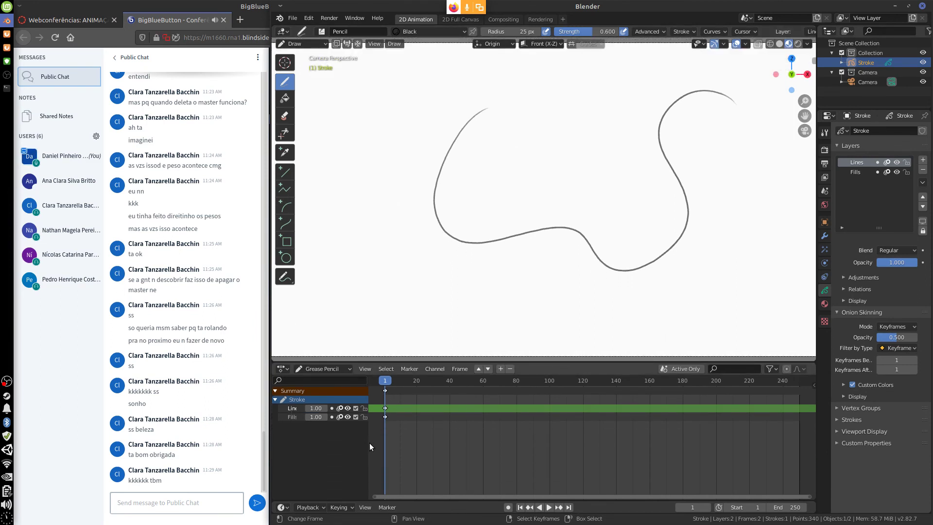
left_click_drag(368, 418, 393, 437)
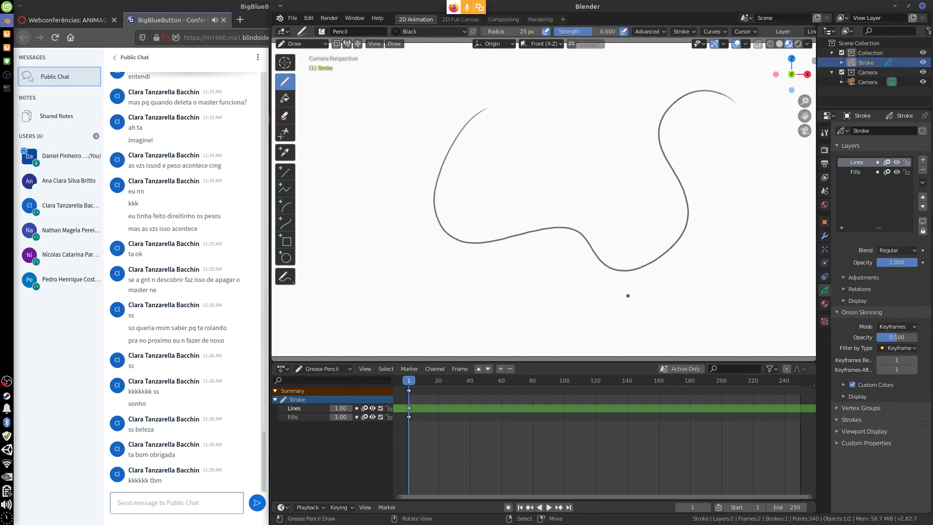
key("space")
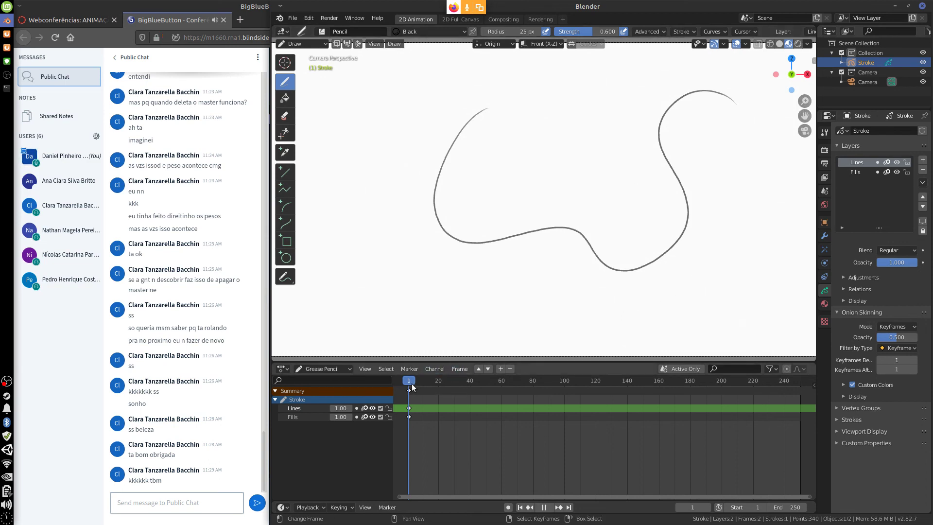
left_click_drag(411, 383, 416, 387)
key("space")
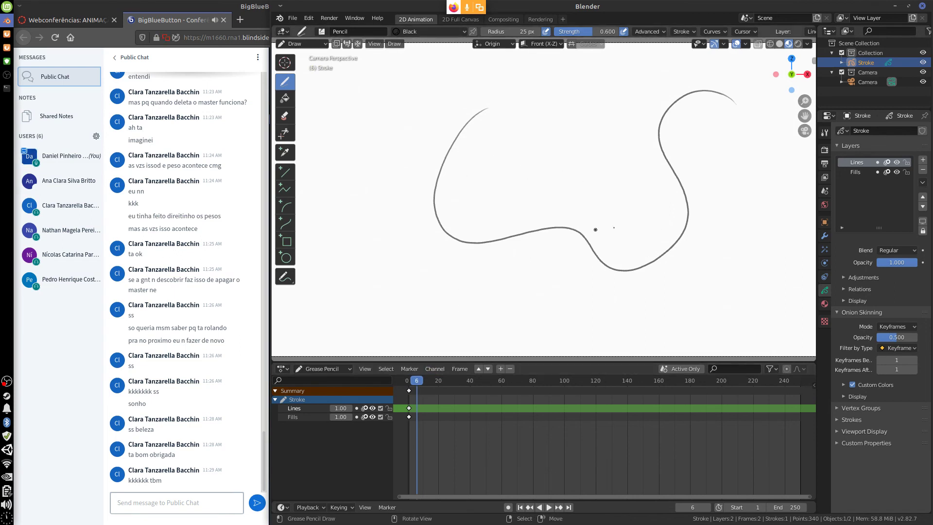
mouse_move(561, 226)
left_mouse_down()
mouse_move(721, 254)
mouse_move(657, 317)
left_mouse_up()
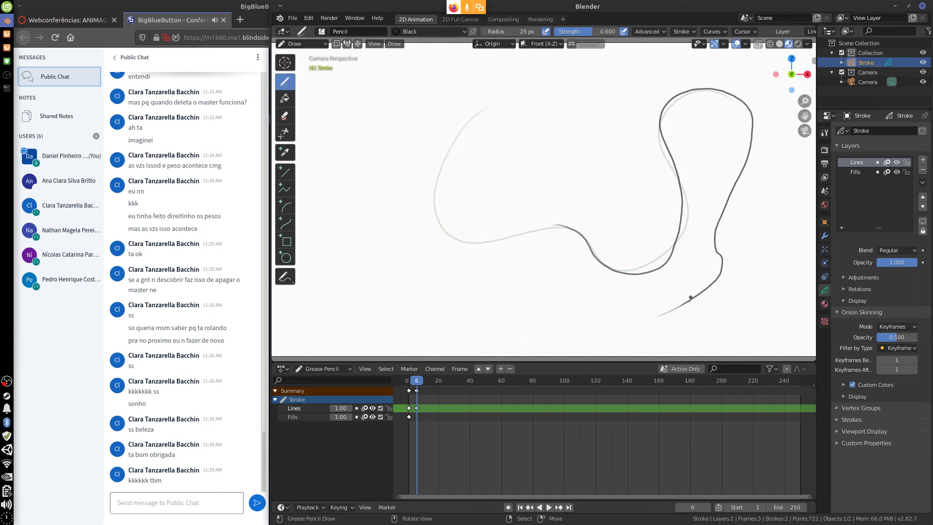
Draw the line's frame-10 pose and reveal the Stroke object's Lines and Fills layers.
left_click(423, 380)
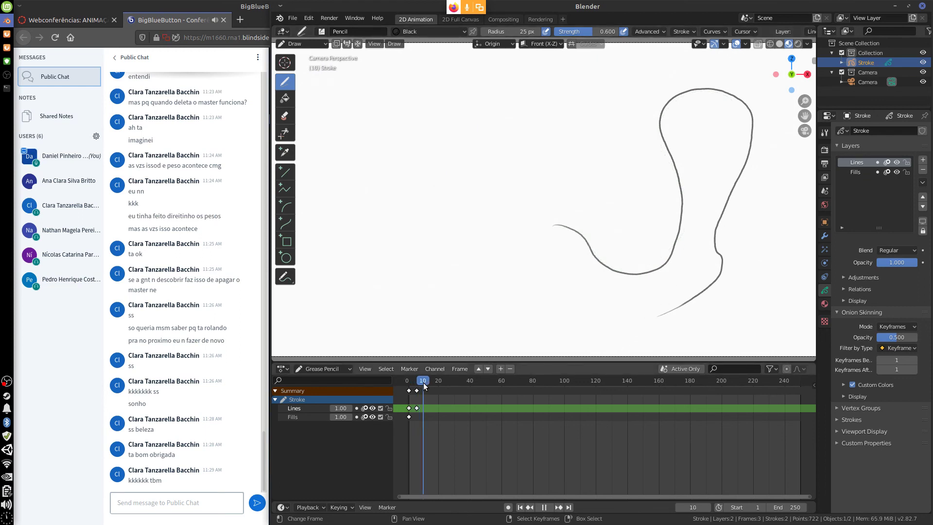
left_click_drag(690, 302, 486, 120)
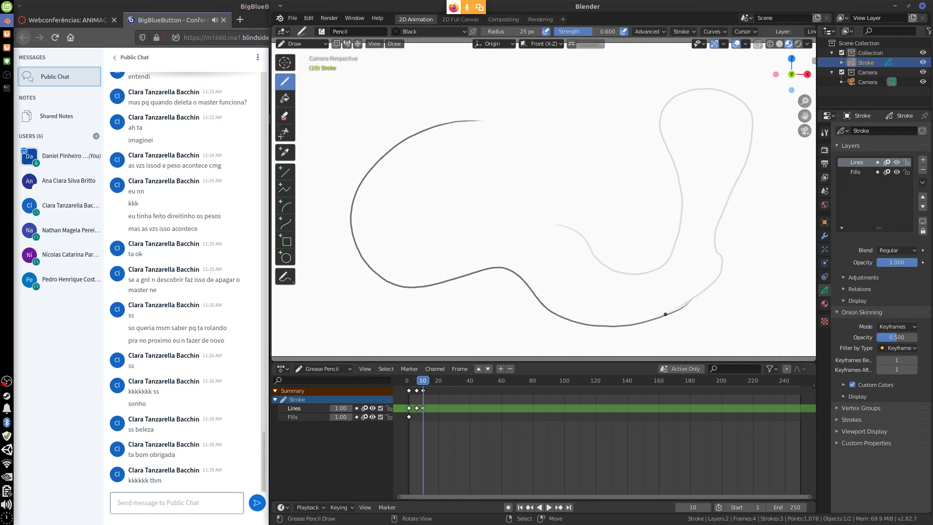
left_click(841, 62)
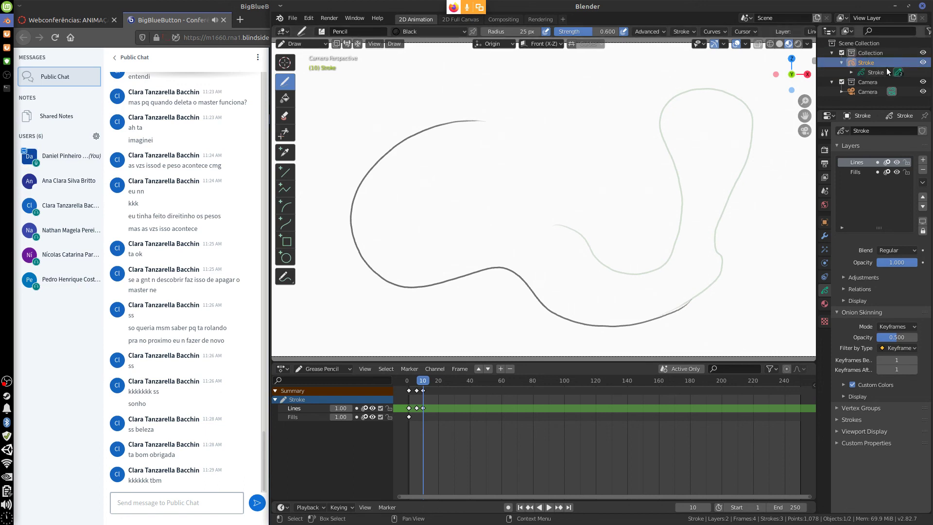
left_click(852, 72)
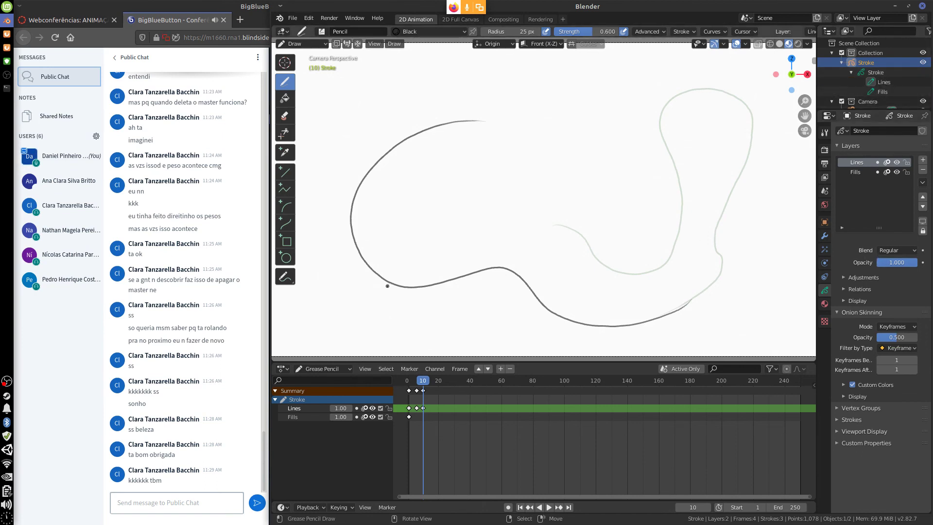
Draw a Red stroke across the top and a Grey filled blob inside the outline.
left_click(824, 303)
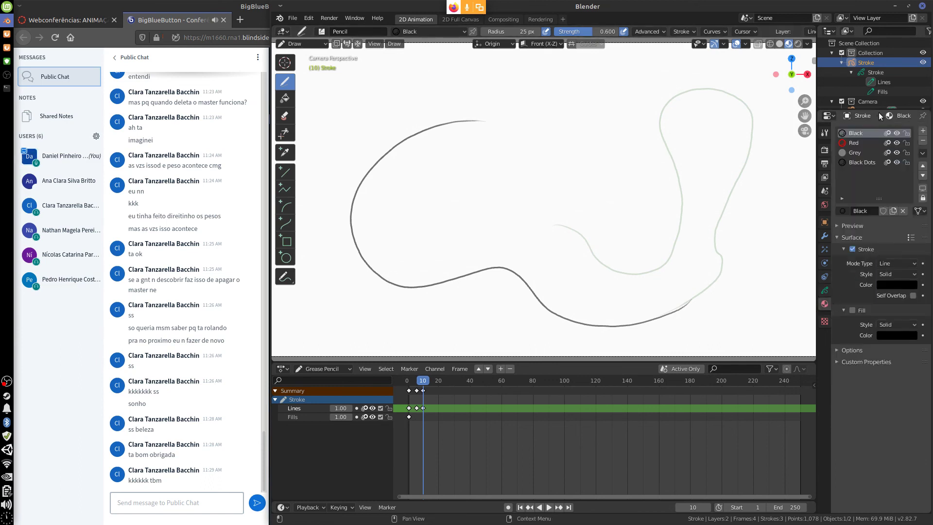
left_click(856, 142)
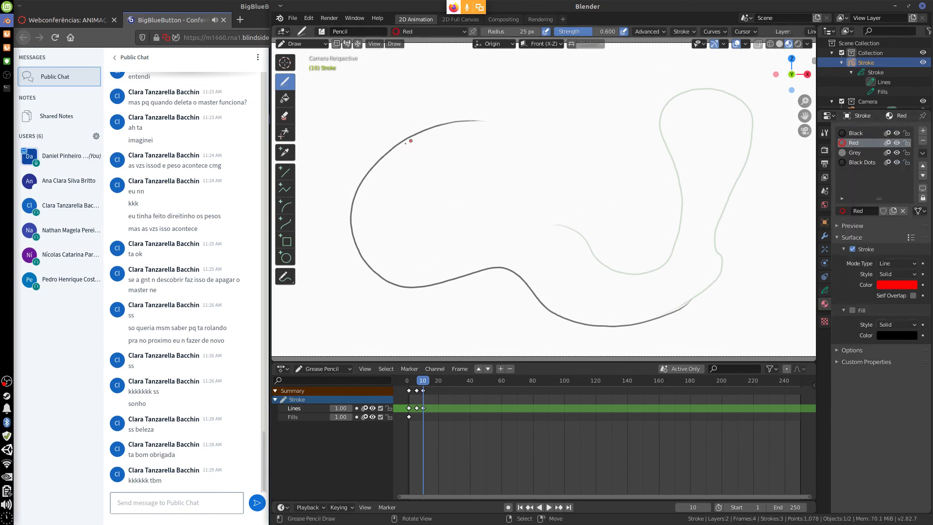
mouse_move(410, 140)
left_mouse_down()
mouse_move(544, 141)
mouse_move(663, 101)
left_mouse_up()
left_click(855, 153)
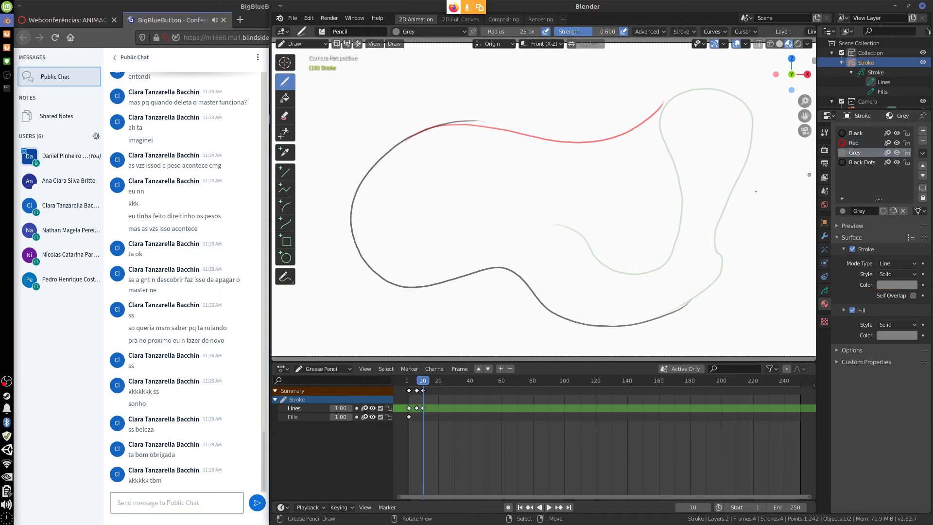
mouse_move(393, 221)
left_mouse_down()
mouse_move(400, 208)
mouse_move(437, 269)
mouse_move(395, 213)
left_mouse_up()
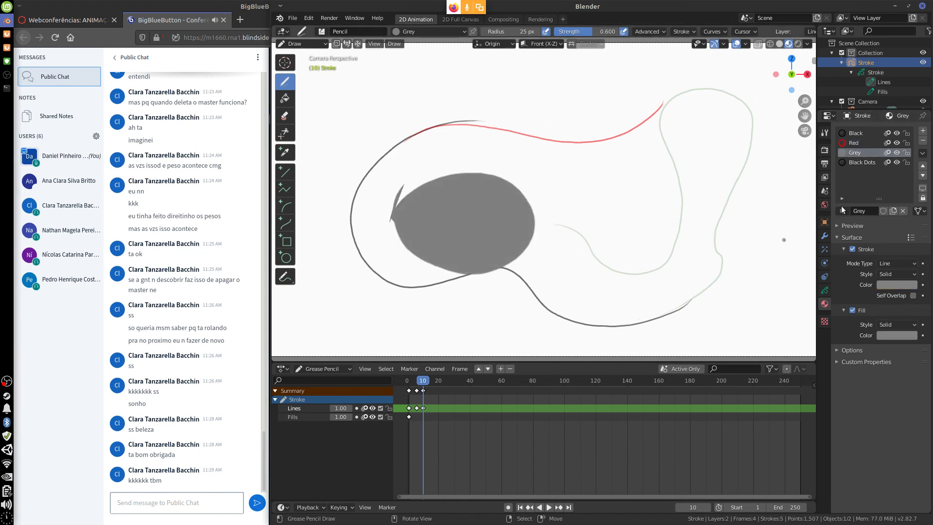
Draw a Black Dots stroke around the right loop and a Black loop toward the top right.
left_click(861, 162)
mouse_move(625, 237)
left_mouse_down()
mouse_move(770, 190)
mouse_move(666, 328)
left_mouse_up()
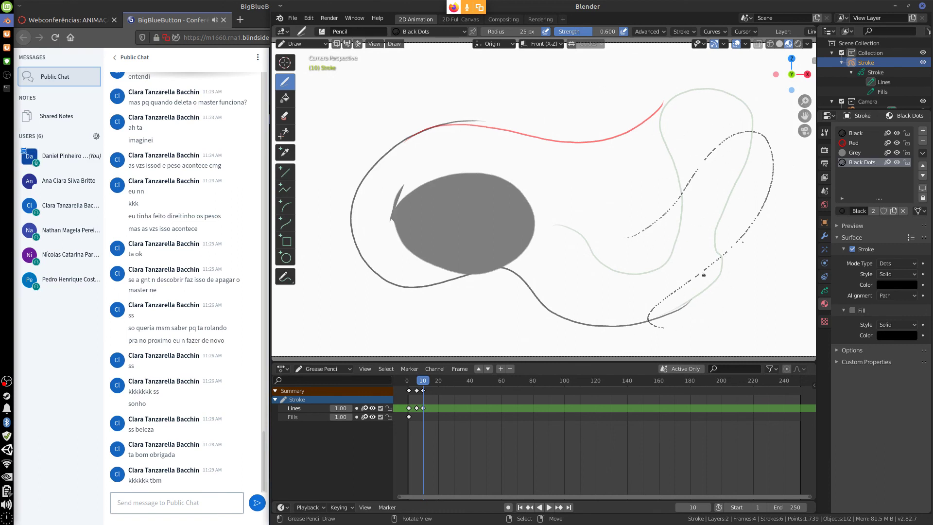
left_click(855, 133)
left_click_drag(606, 229, 631, 204)
left_click_drag(660, 163, 728, 189)
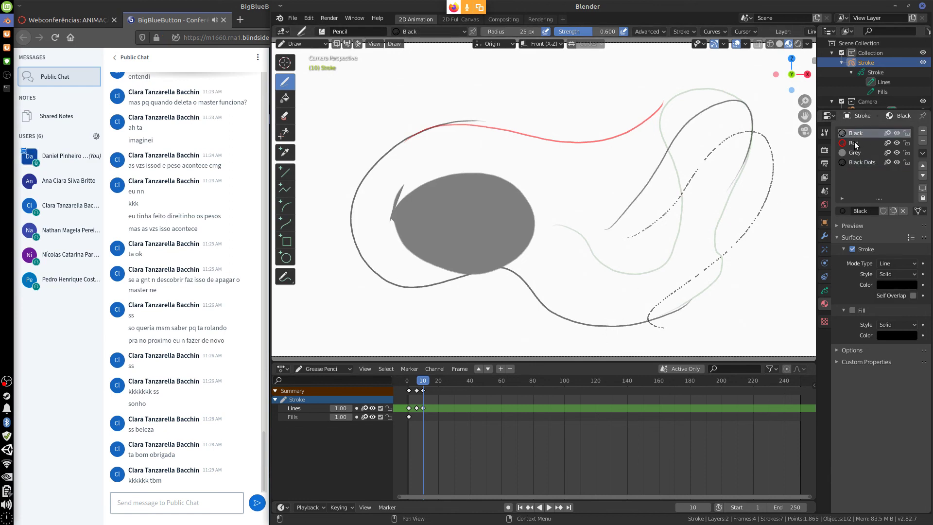
Add another Red freehand stroke, reselect Black, and add an empty fifth material slot.
left_click(854, 143)
left_click_drag(501, 99, 576, 313)
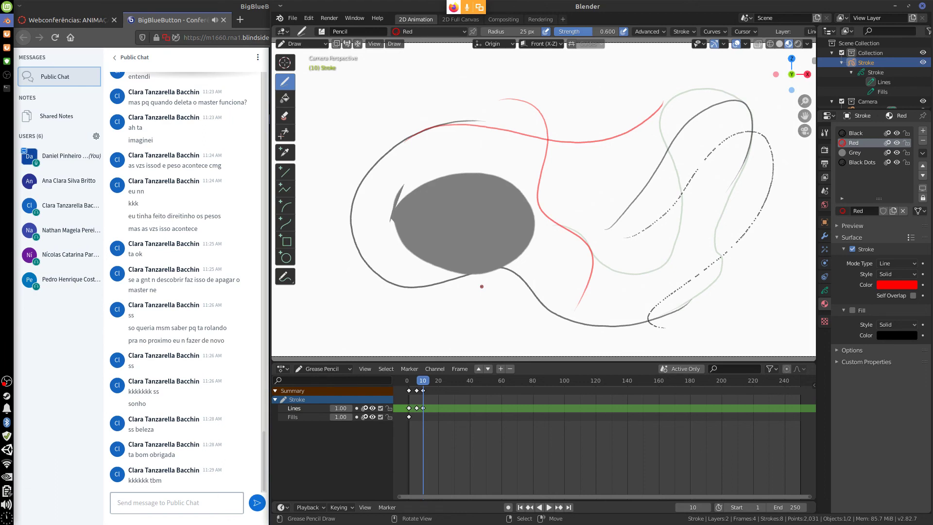
left_click(856, 133)
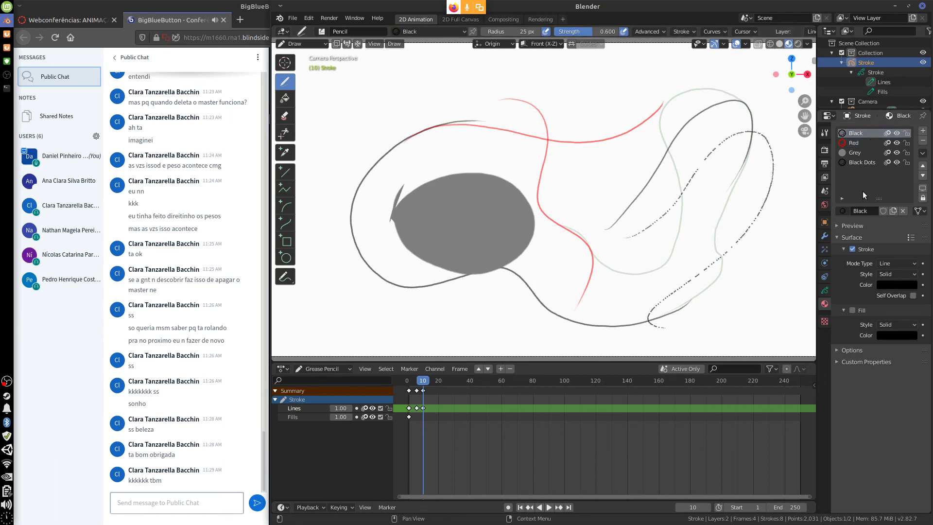
left_click(923, 131)
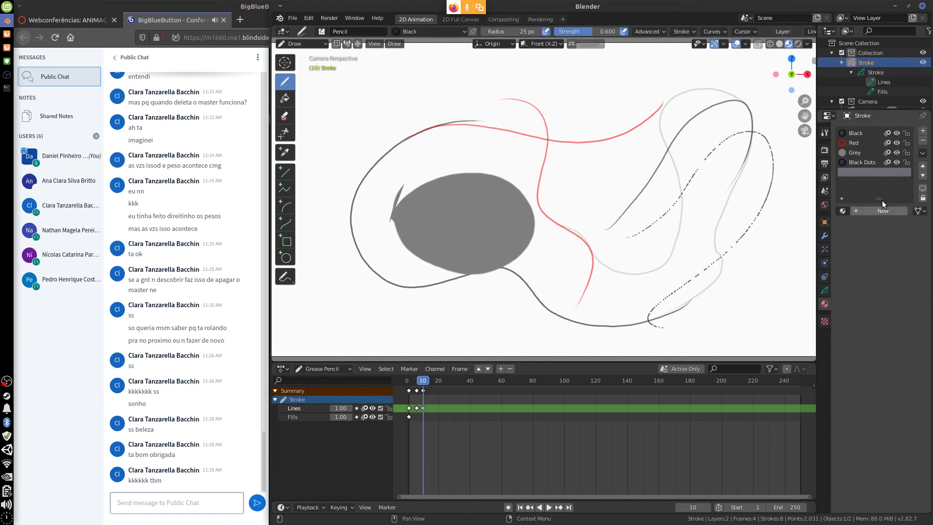
Create the black-stroke 'Material' in the fifth slot and draw an arrow with it near the top.
left_click(870, 211)
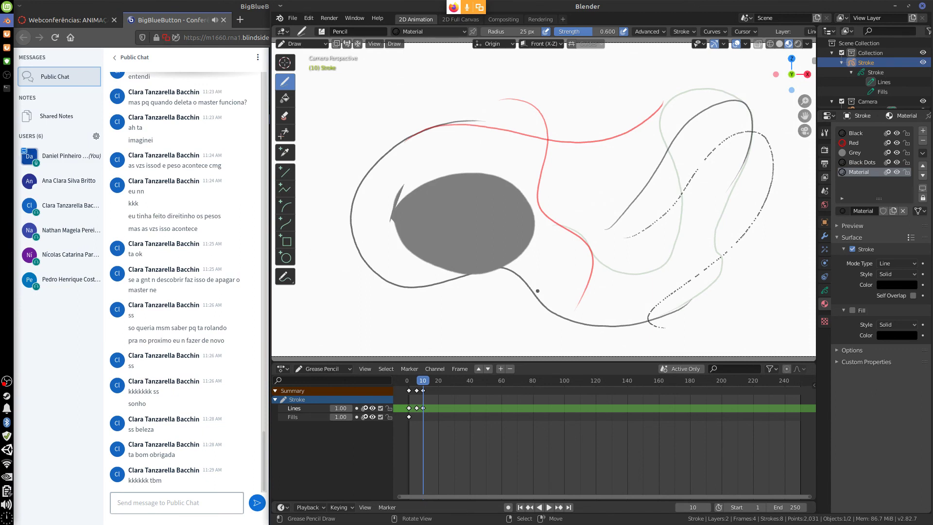
left_click_drag(596, 80, 568, 132)
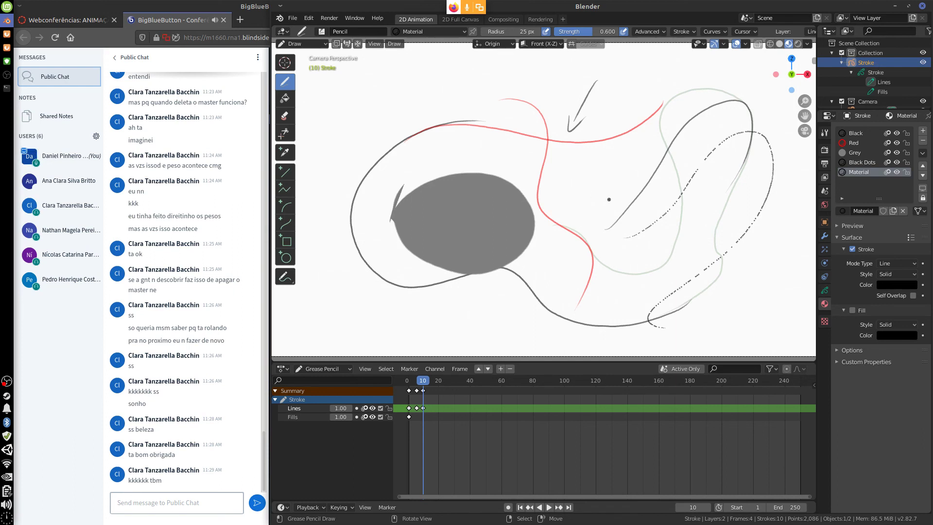
middle_click_drag(611, 199, 575, 223)
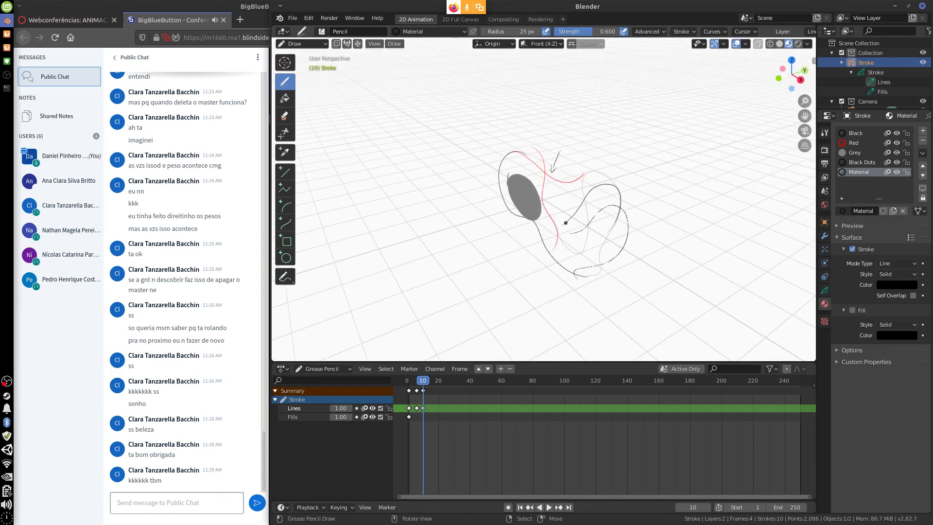
Orbit around the drawing, then snap to front view (Numpad 1) and camera view (Numpad 0).
mouse_move(562, 219)
middle_mouse_down()
mouse_move(685, 203)
mouse_move(654, 202)
mouse_move(640, 217)
middle_mouse_up()
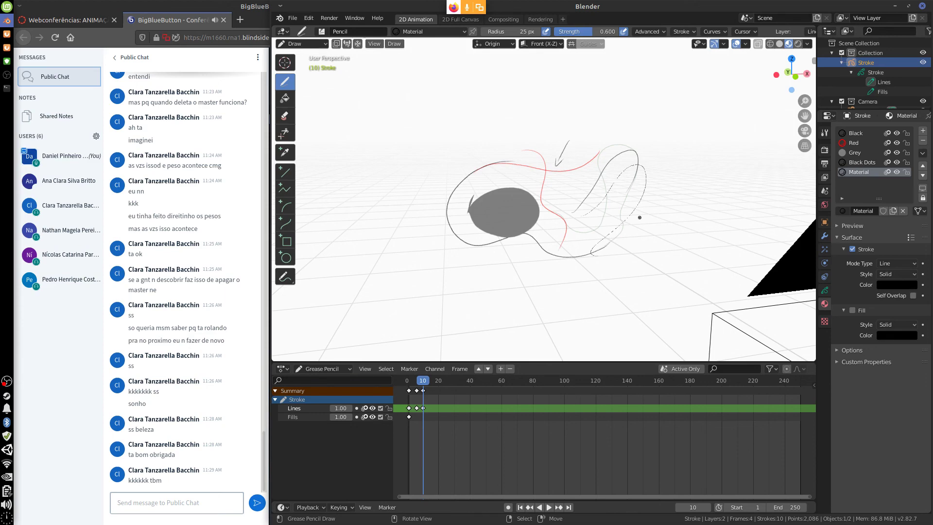
key("KP_1")
key("KP_0")
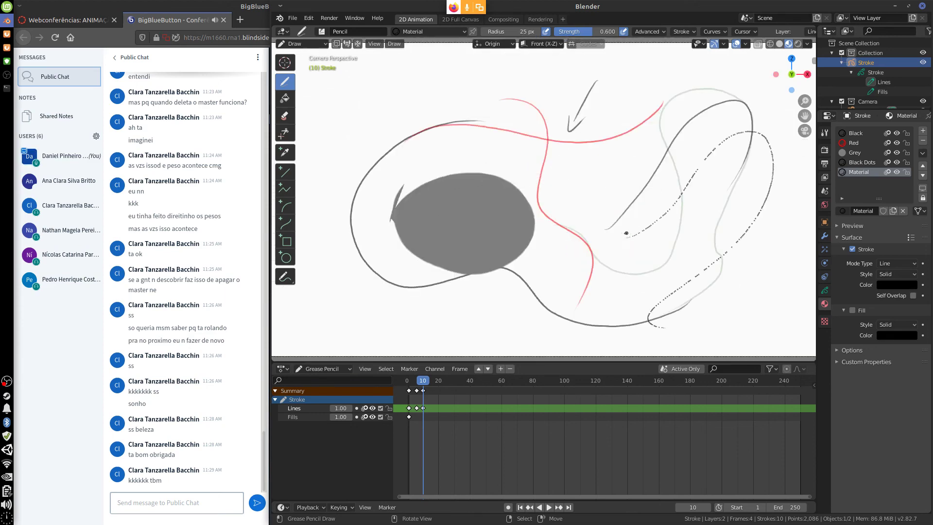